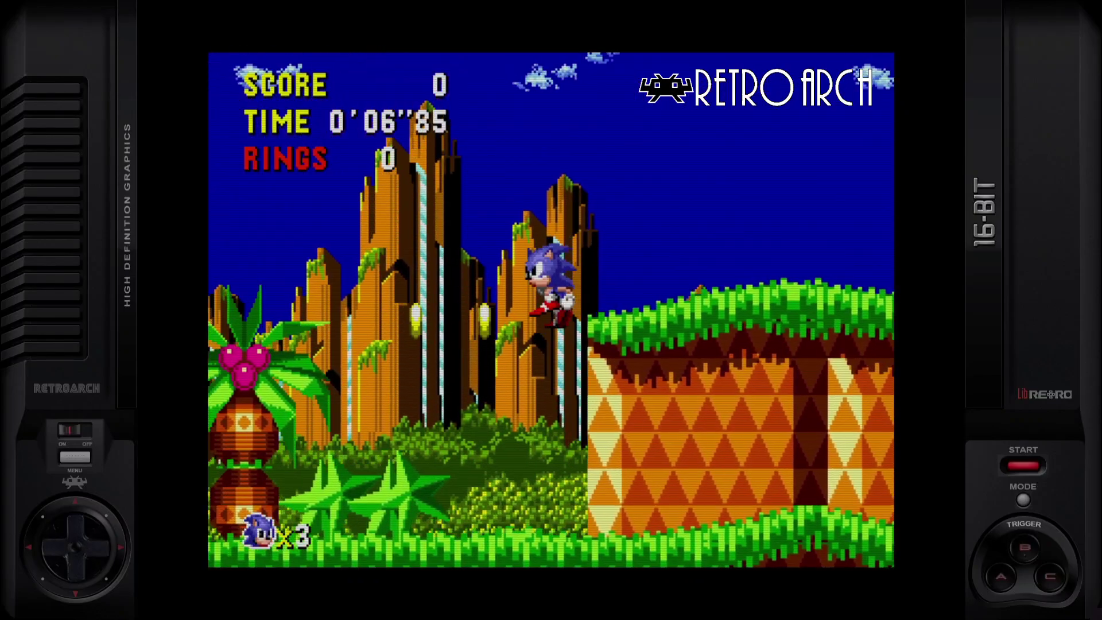
key("Left")
Jump Sonic to the opening rings, onto the raised platform and toward the slope.
key("z")
key("z")
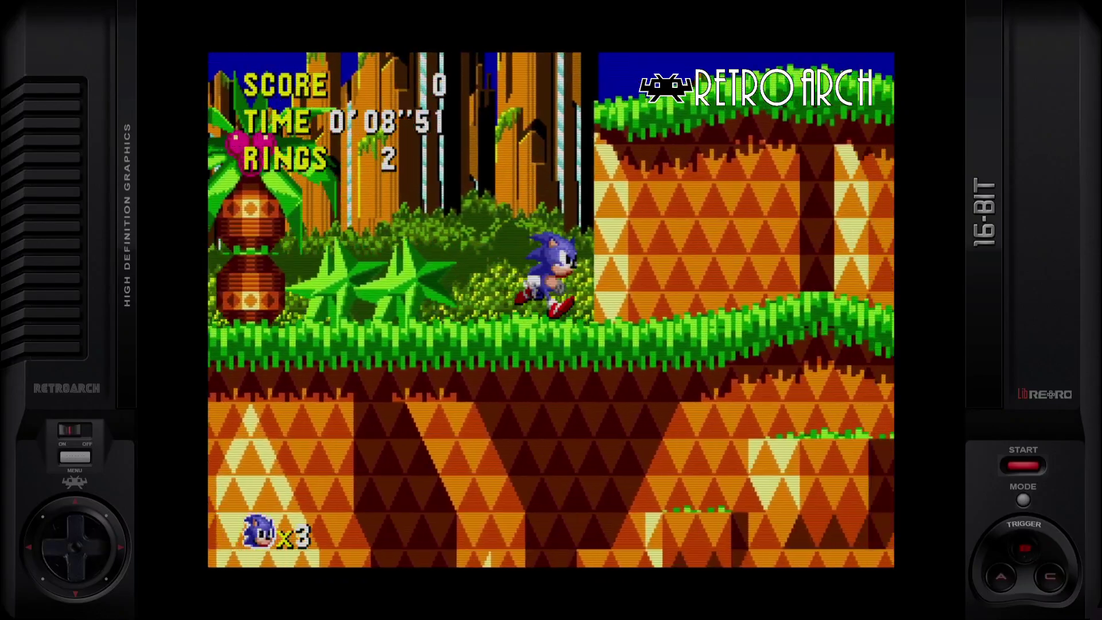
key("z")
key("Right")
key("z")
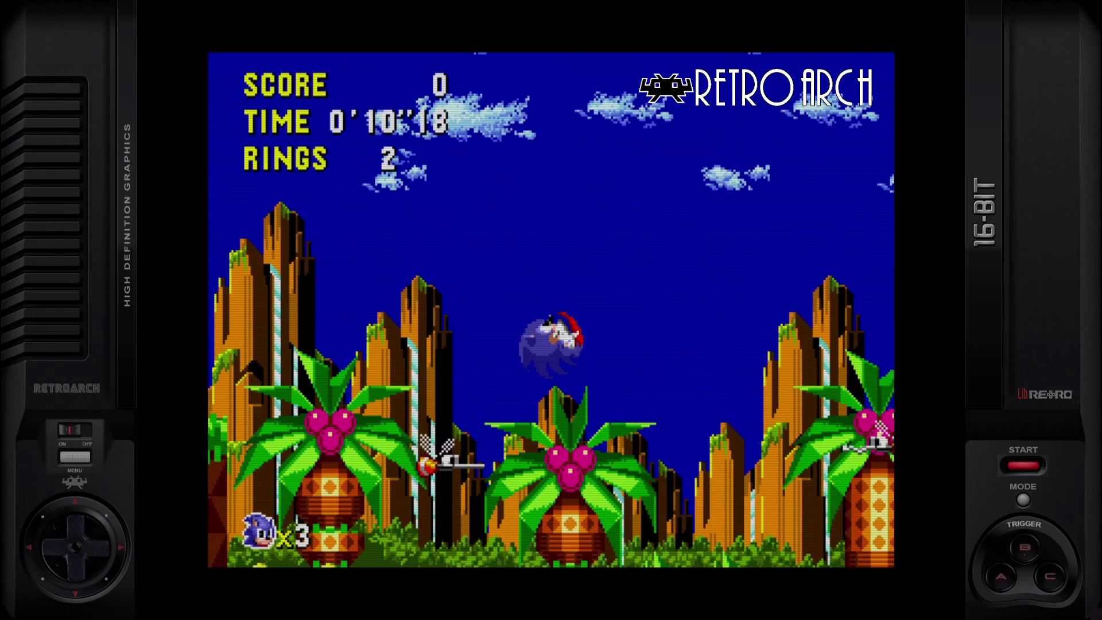
key("Right")
key("z")
key("Right")
key("Right")
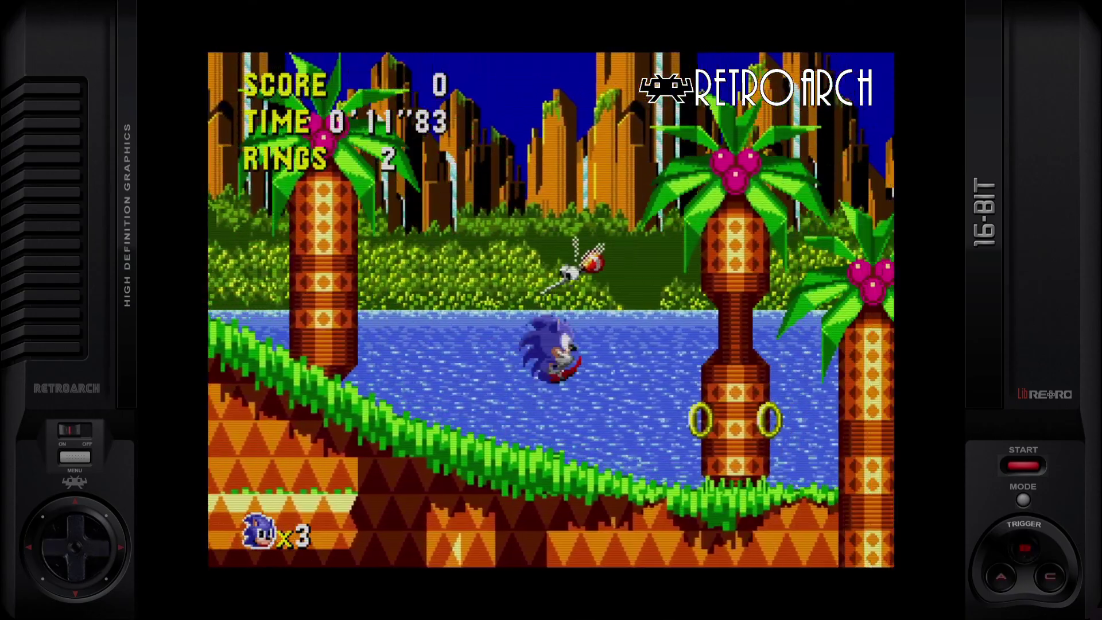
key("z")
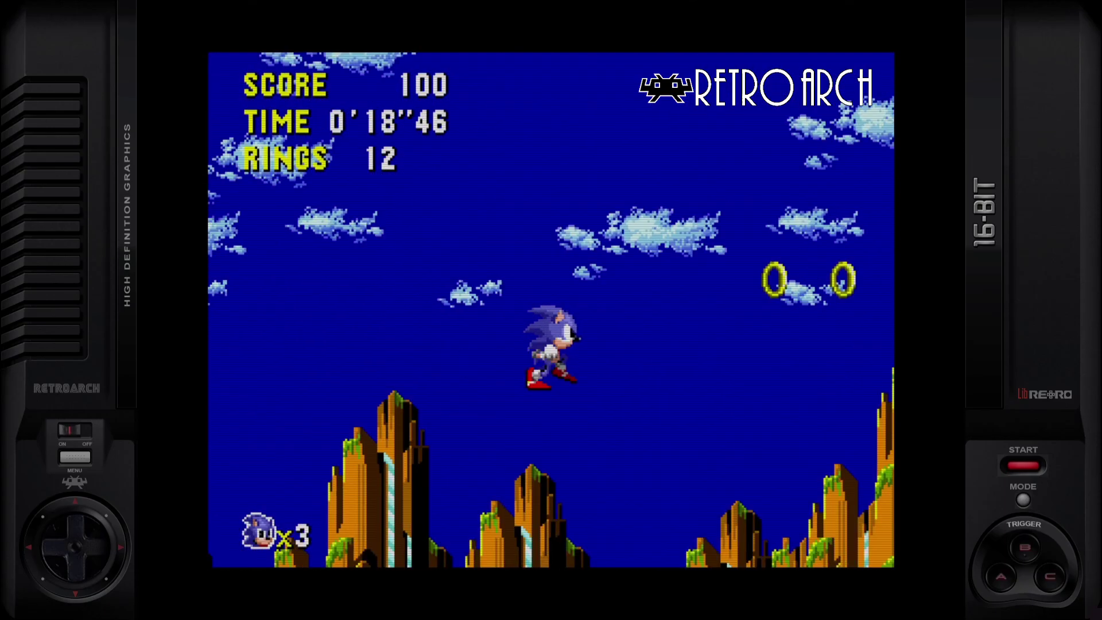
Run Sonic right, rolling past the rock and spring, and destroy the enemy.
key("Right")
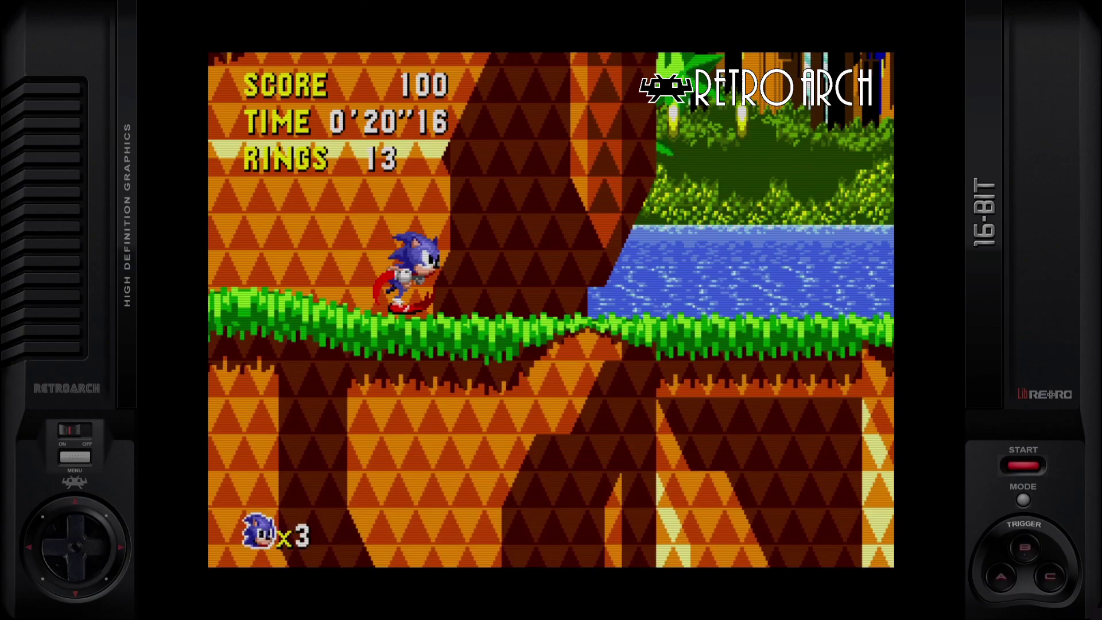
key("Right")
key("x")
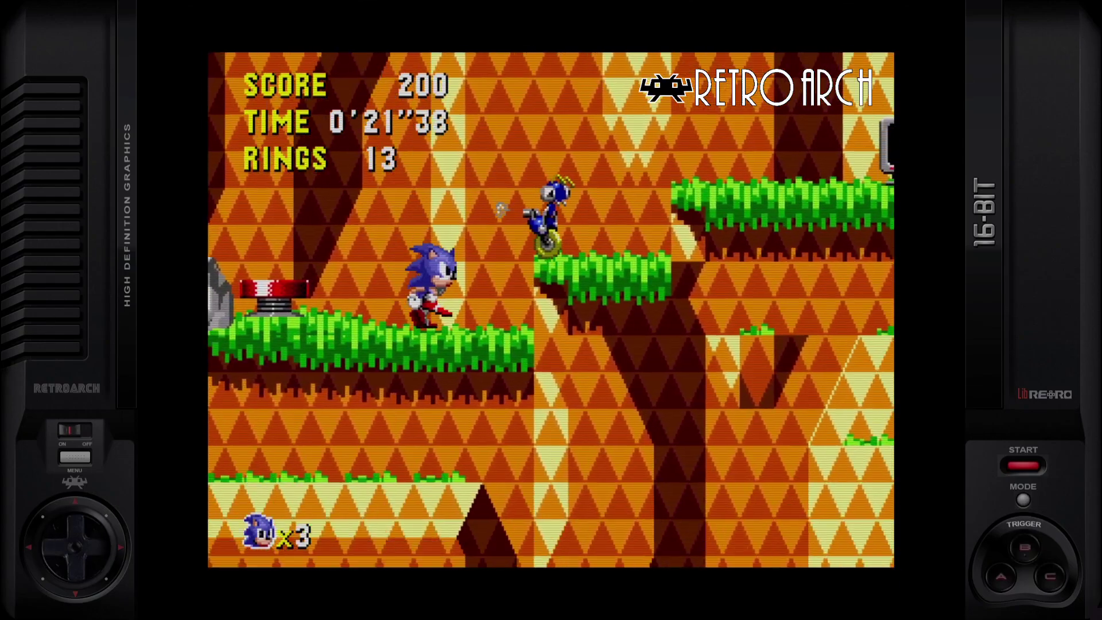
key("Right")
key("x")
key("x")
key("x")
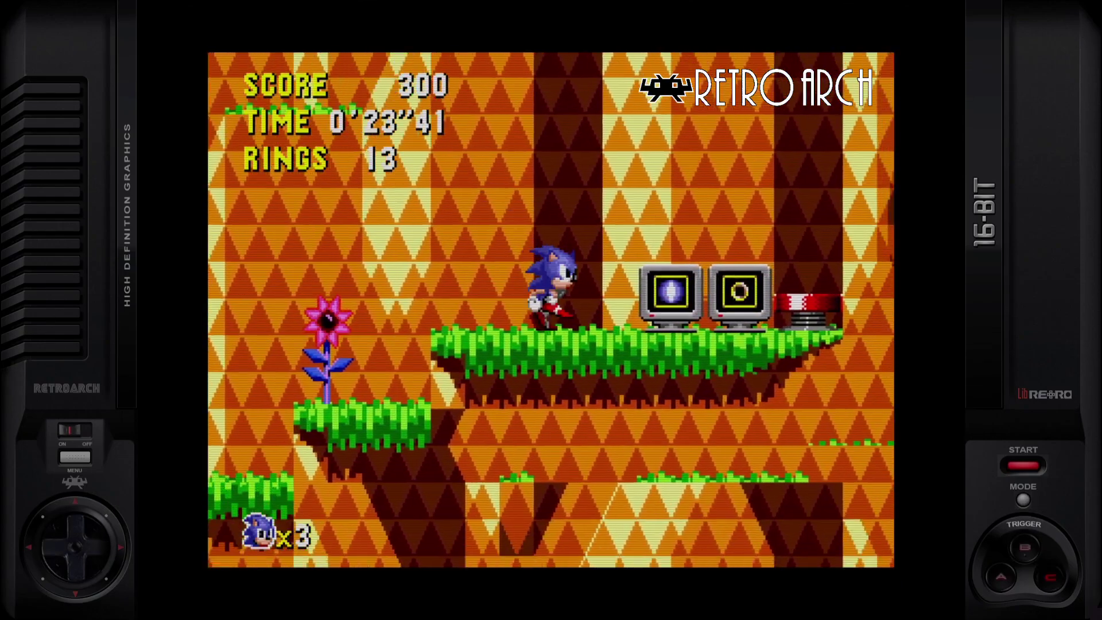
Break the shield and ring monitors, bounce off the spring, and leap onward to the grass.
key("Right")
key("z")
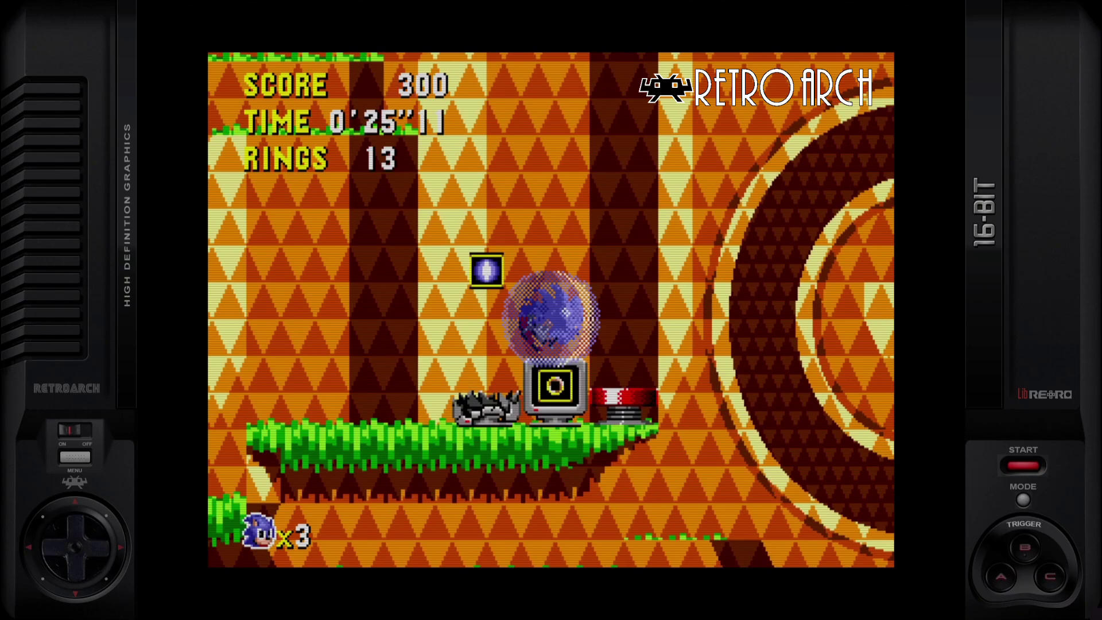
key("Right")
key("z")
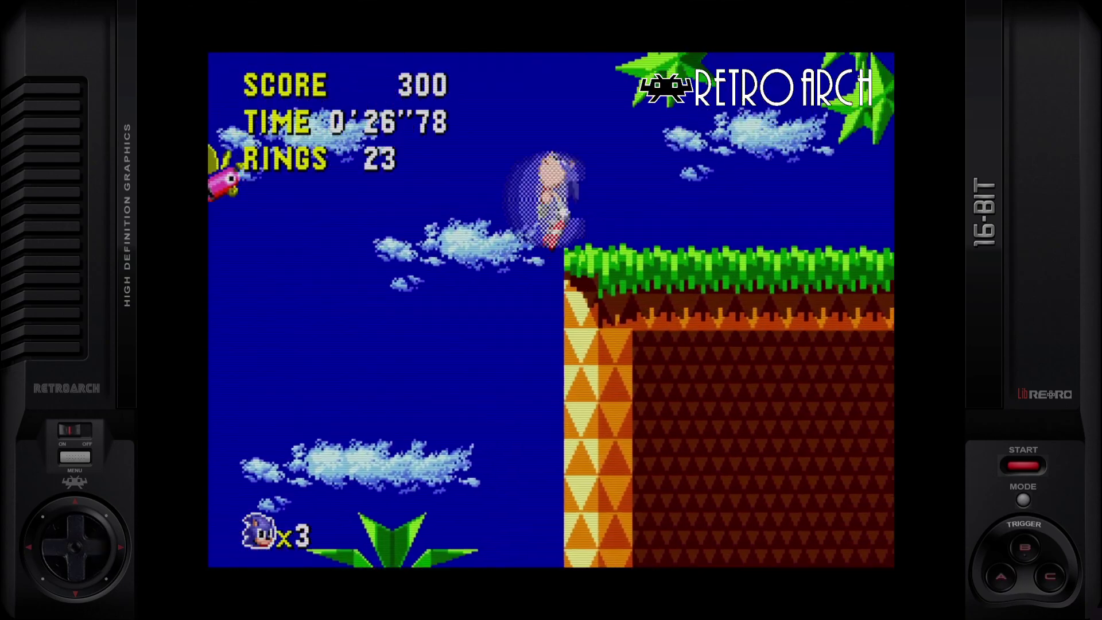
key("Right")
key("z")
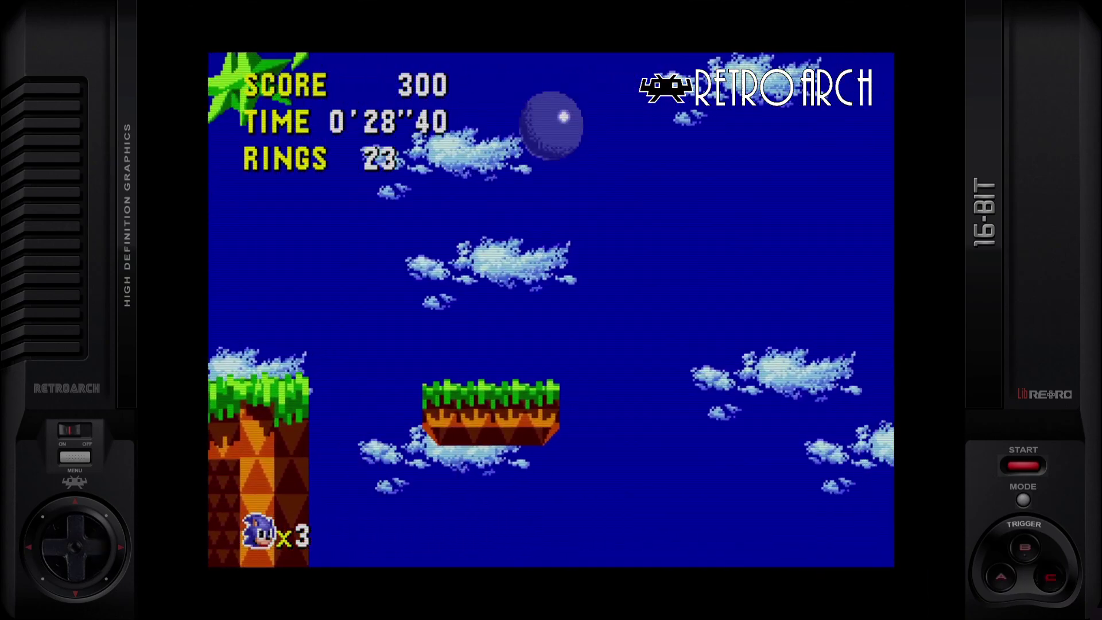
key("z")
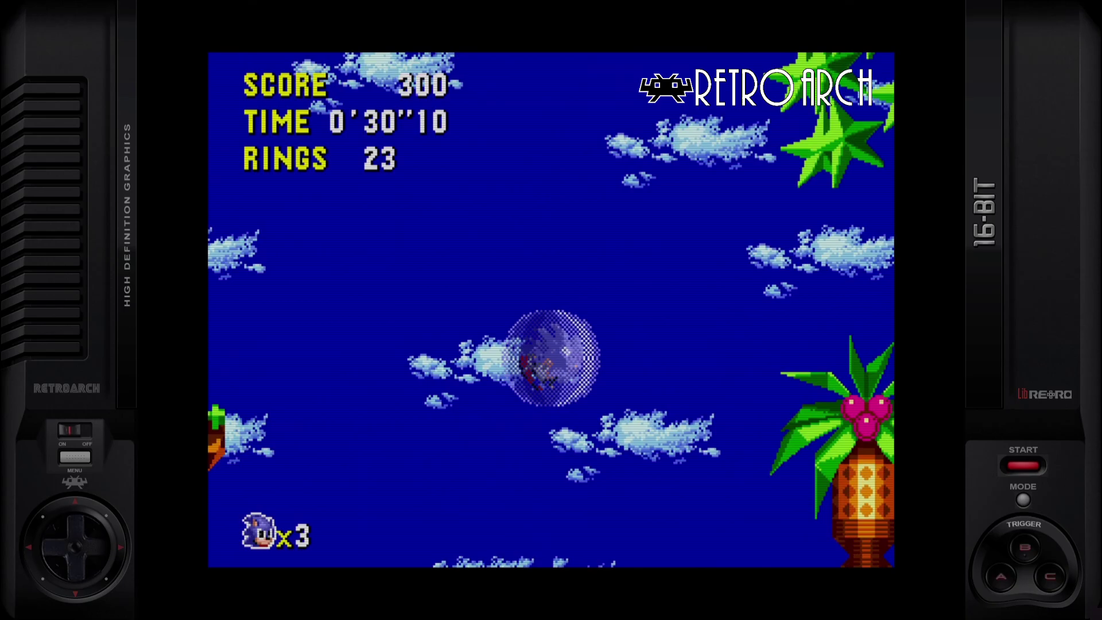
key("Right")
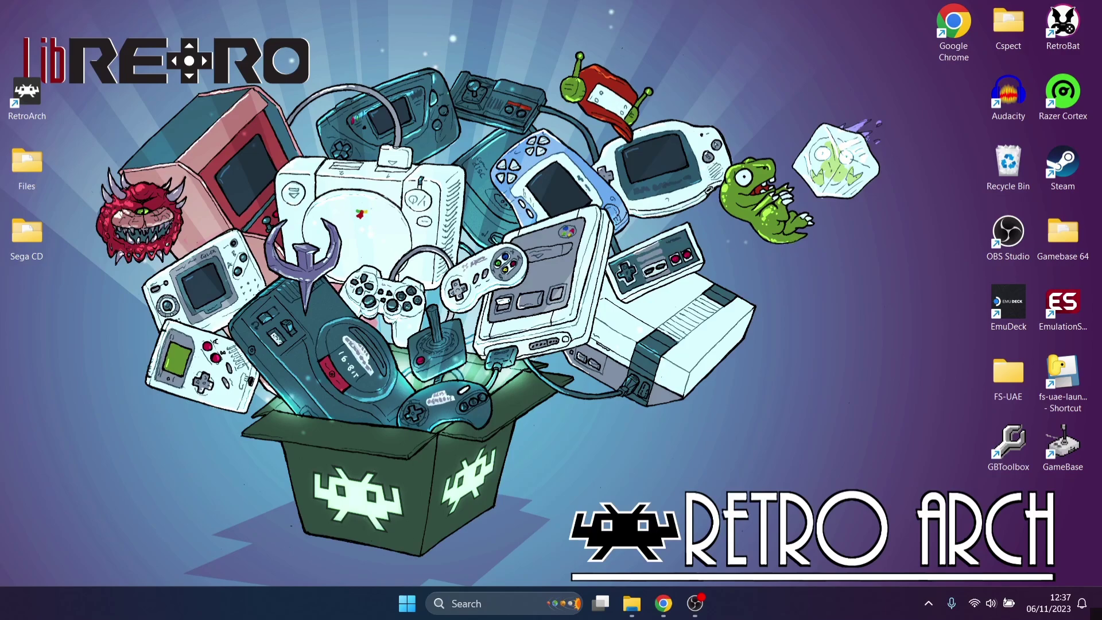
Open Sega CD > Sonic CD (Europe), maximize the window and scroll down to the .cue file.
double_click(27, 235)
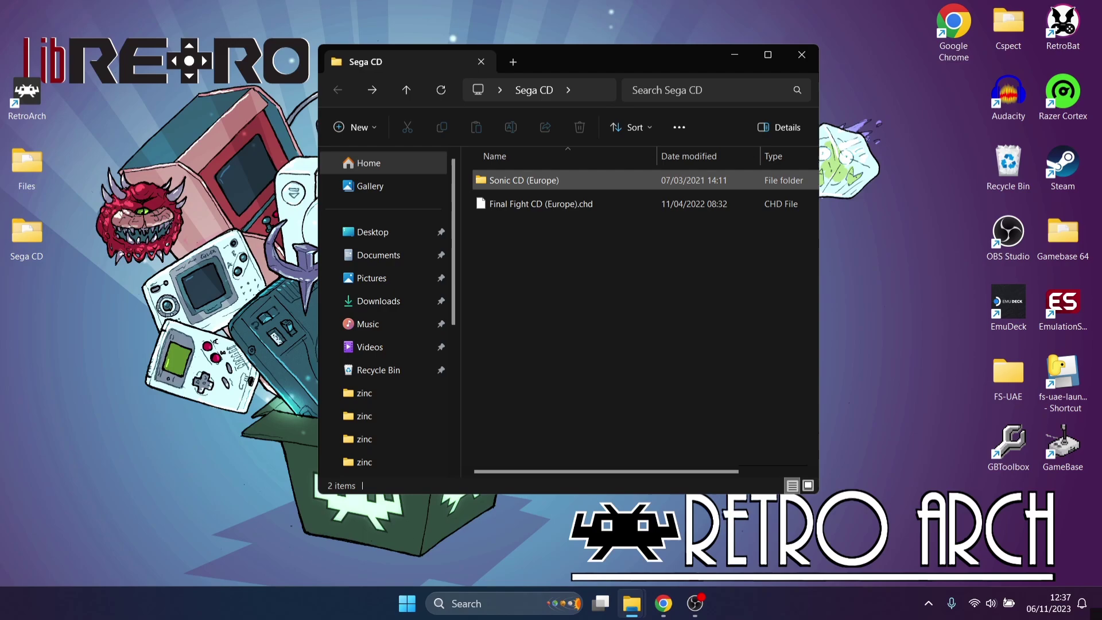
double_click(523, 181)
double_click(568, 60)
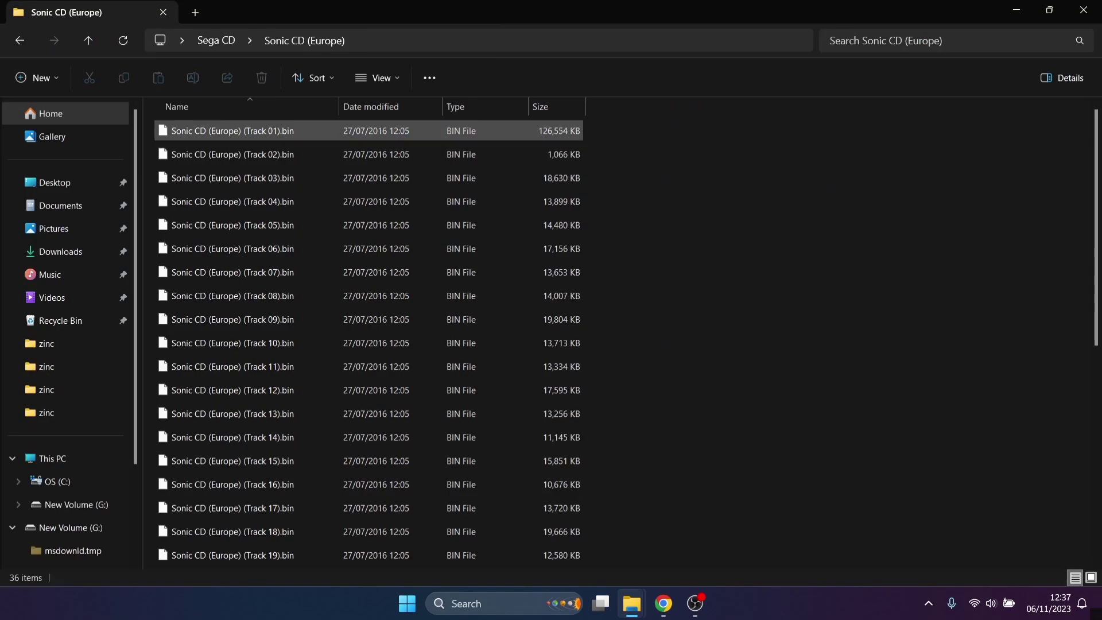
left_click_drag(1096, 229, 1096, 445)
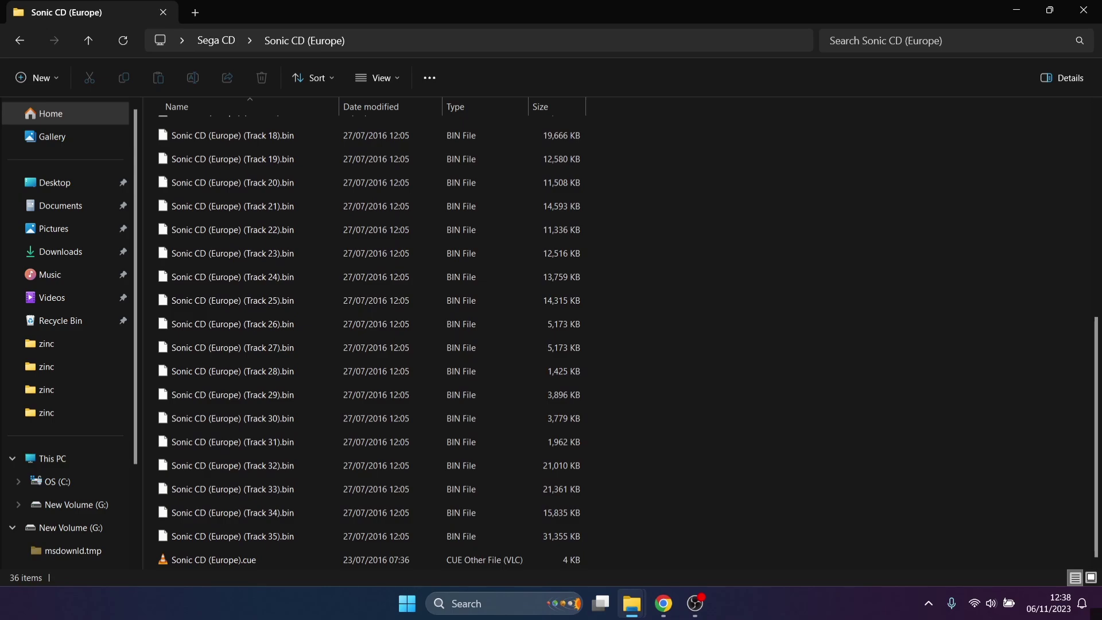
Return to Sega CD, reopen Sonic CD (Europe), and go back to Sega CD again.
left_click(19, 40)
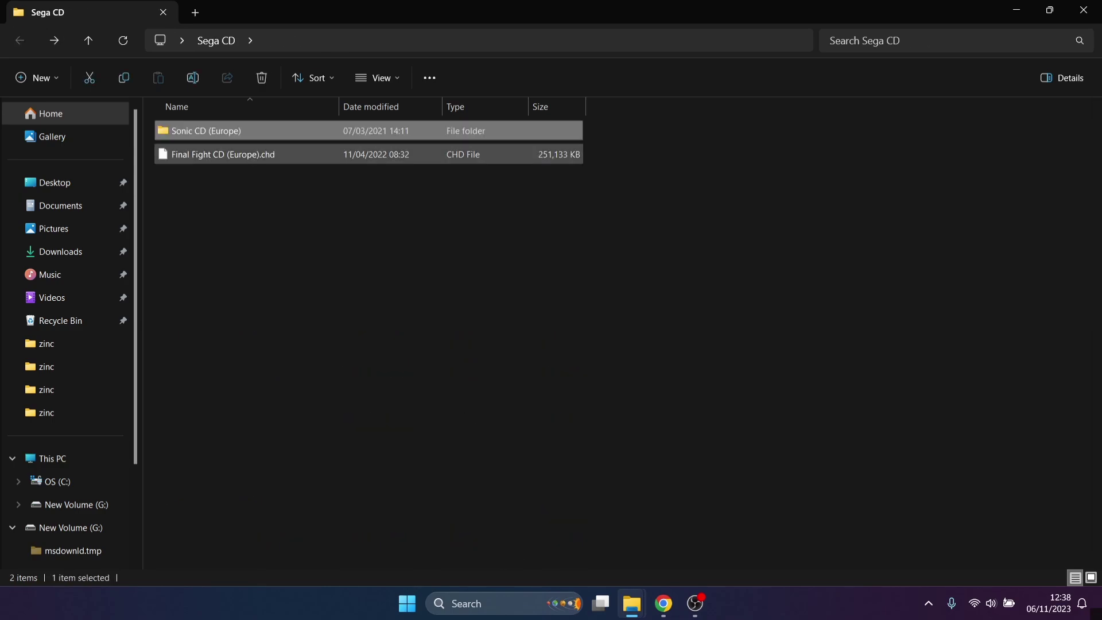
left_click(357, 247)
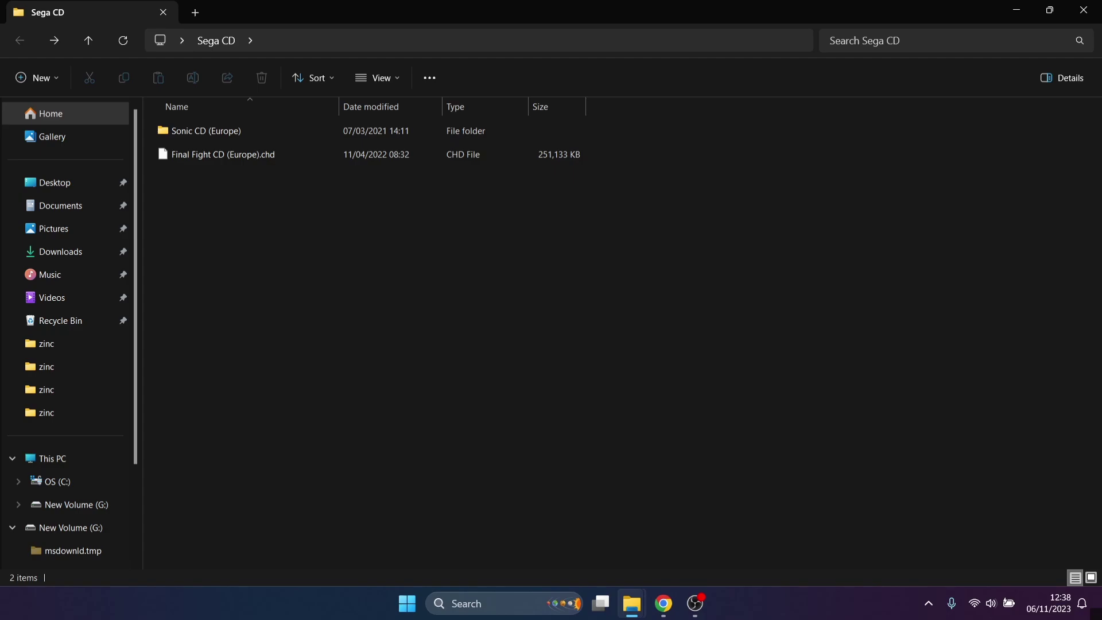
double_click(229, 131)
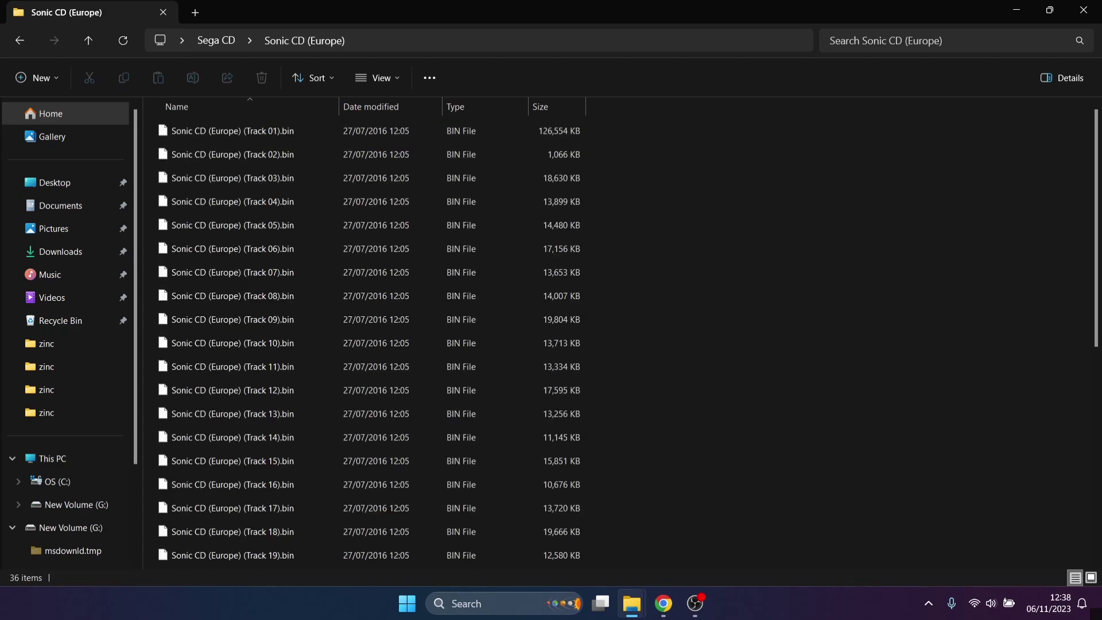
key("alt+Left")
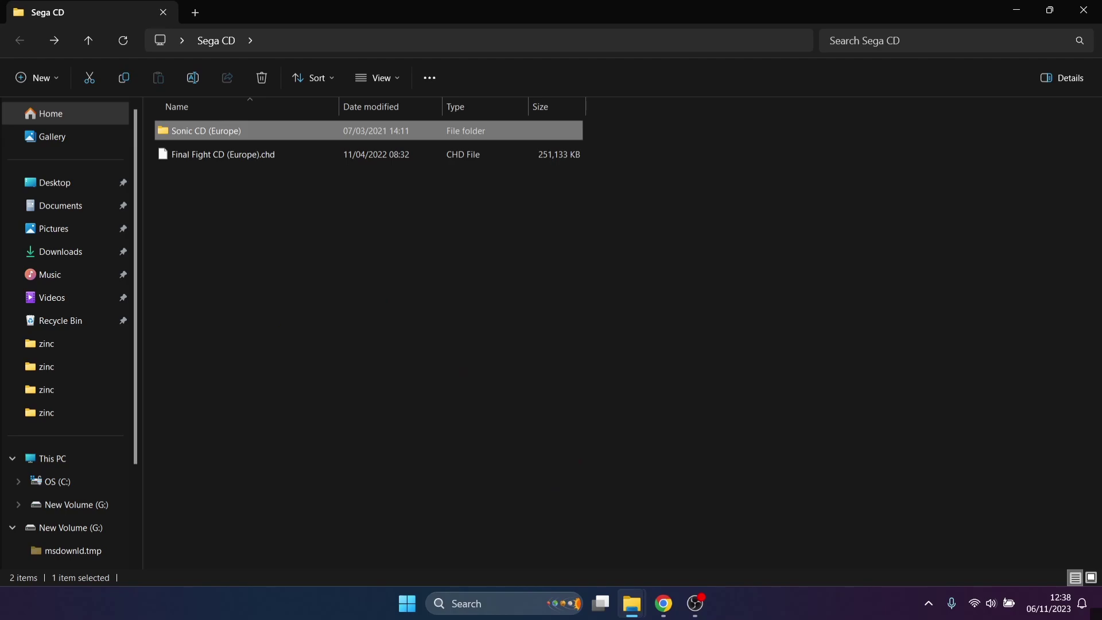
Minimize Explorer, restore Chrome's Recalbox Wiki CHDMAN page, and download CHDMAN.zip.
left_click(1017, 10)
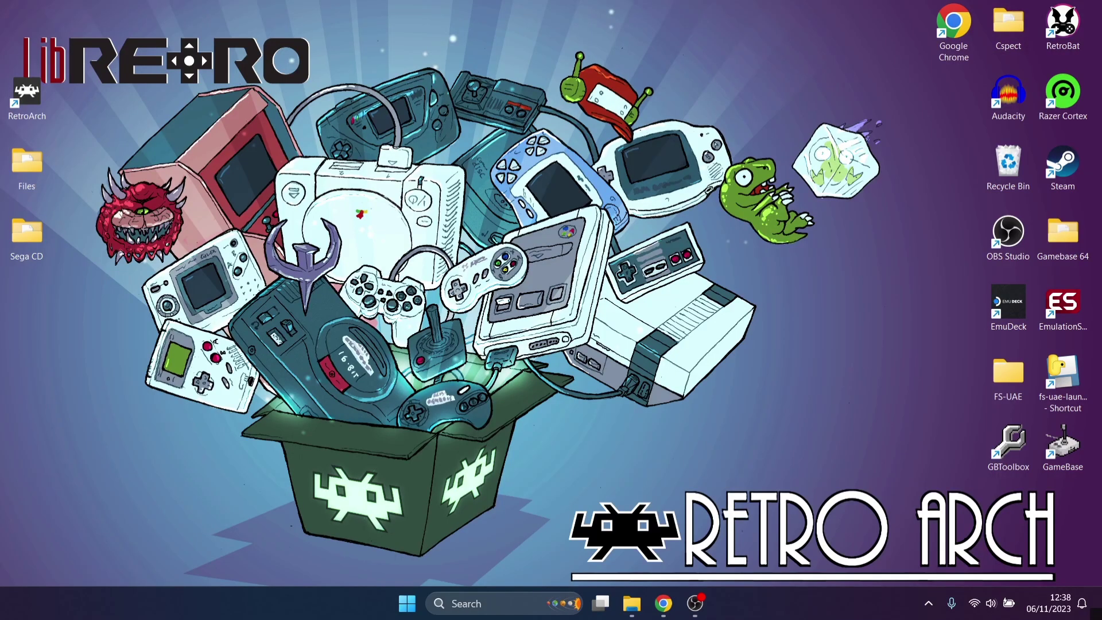
left_click(664, 603)
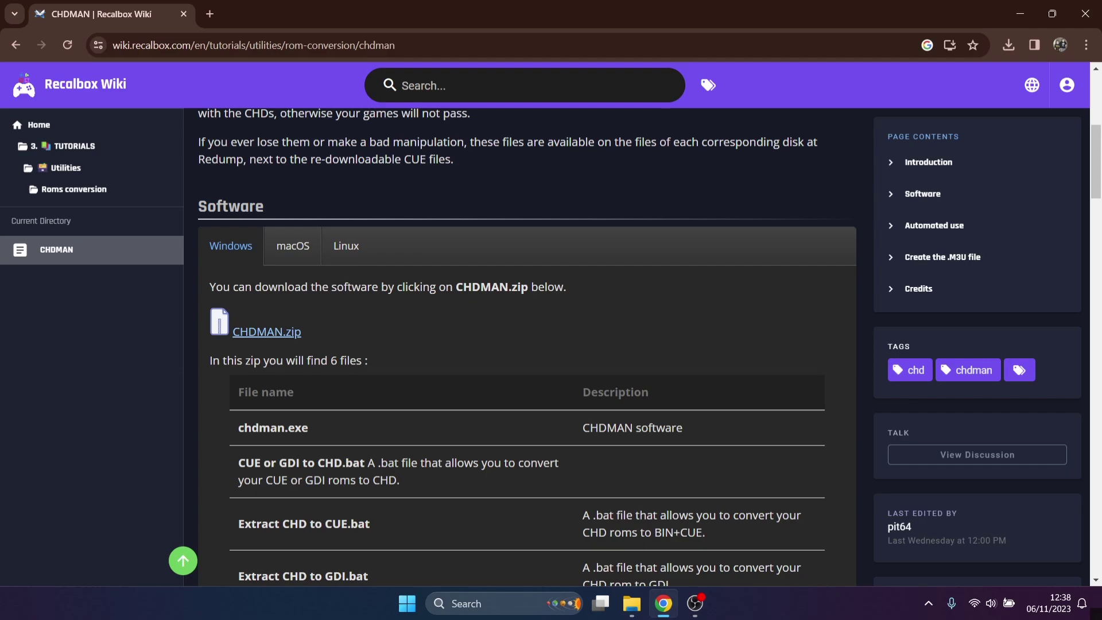
left_click(267, 331)
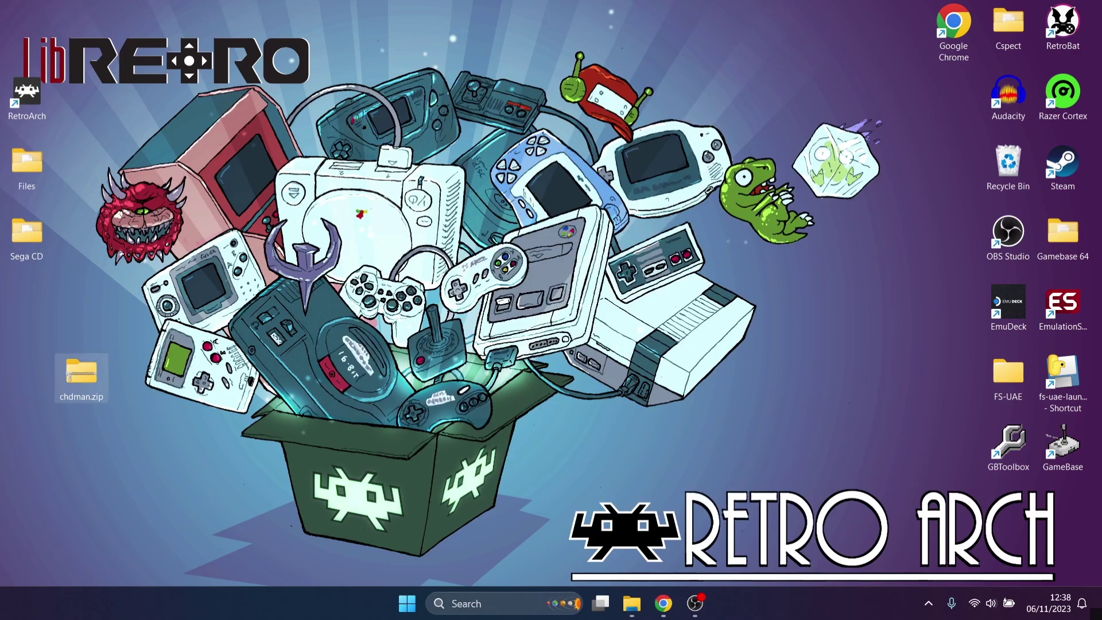
Open chdman.zip, and open Sega CD > Sonic CD (Europe) in a second window moved left.
double_click(81, 376)
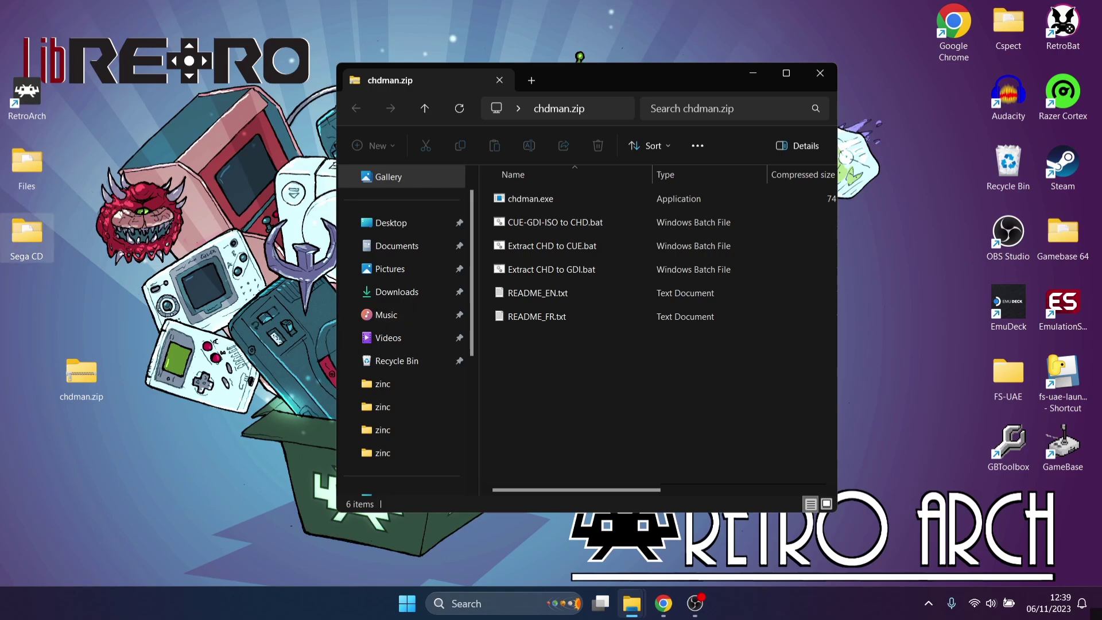
double_click(27, 236)
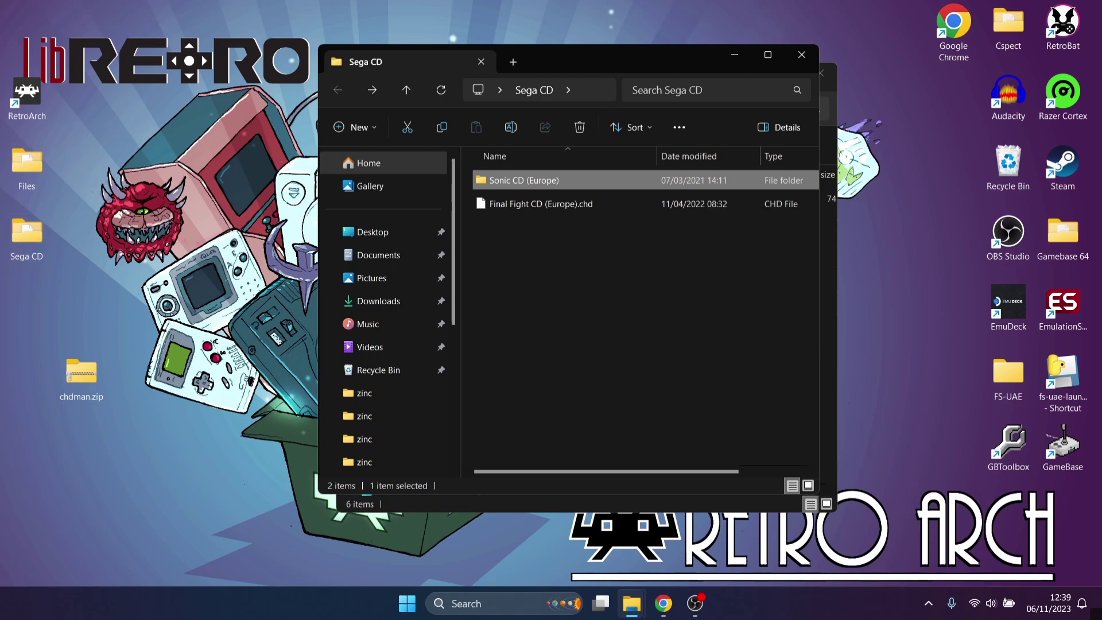
left_click_drag(583, 55, 312, 92)
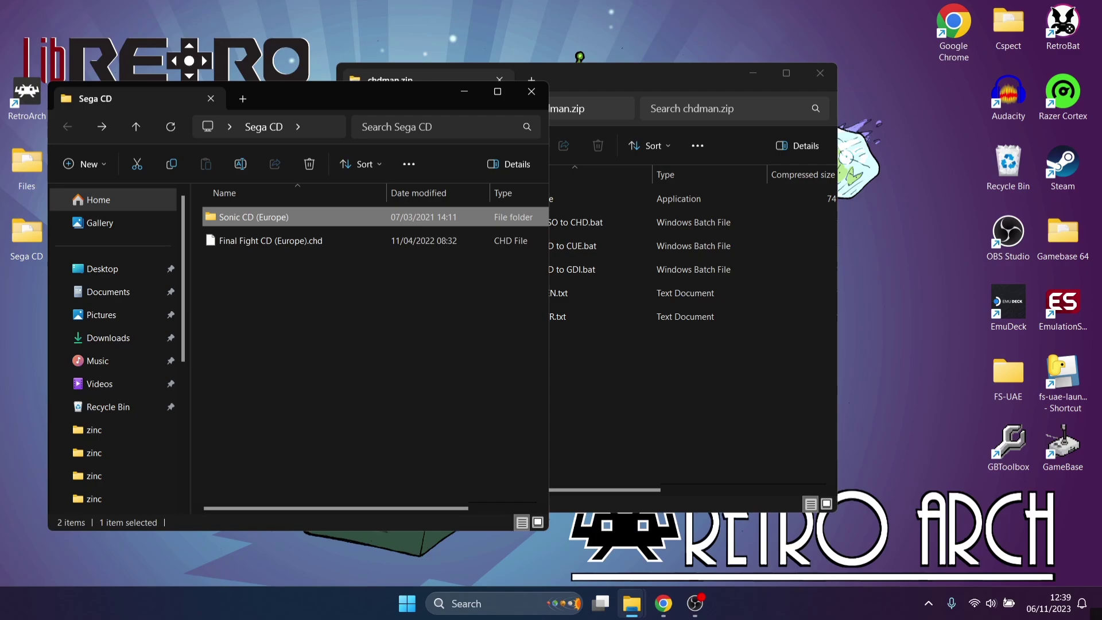
key("Return")
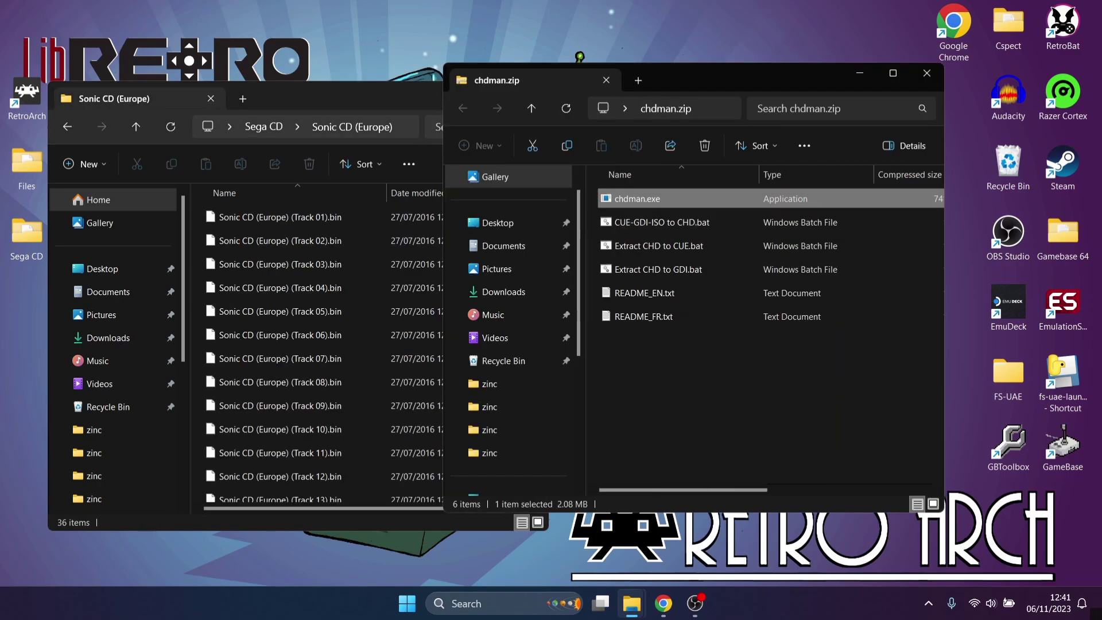
Drag chdman.exe and CUE-GDI-ISO to CHD.bat into Sonic CD (Europe) and run the batch to create the CHD.
left_click_drag(593, 202, 192, 264)
double_click(266, 241)
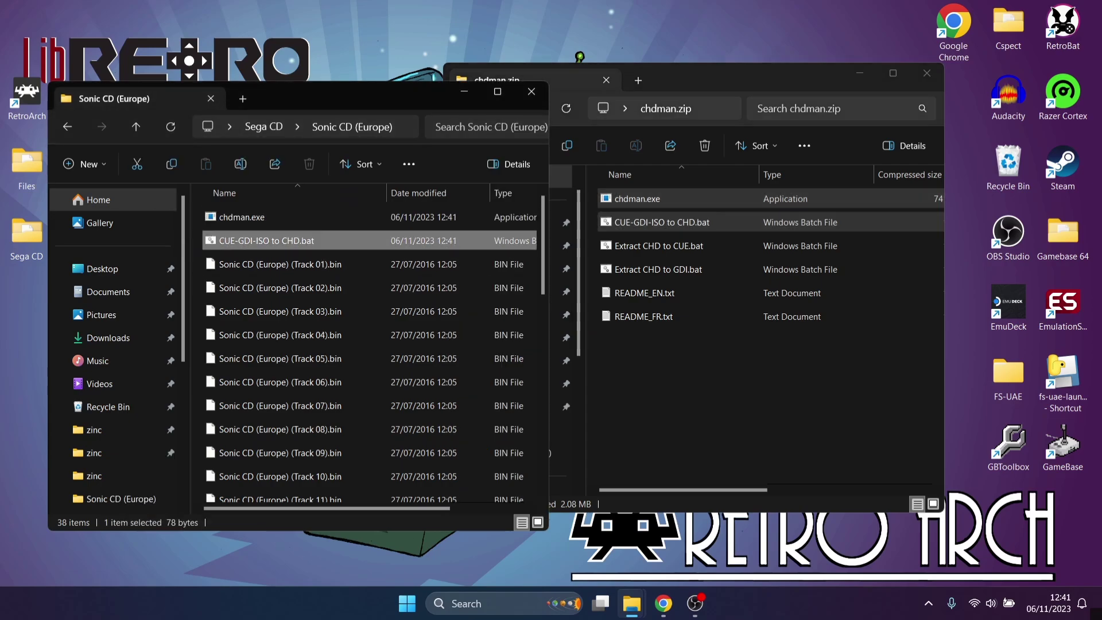
key("Return")
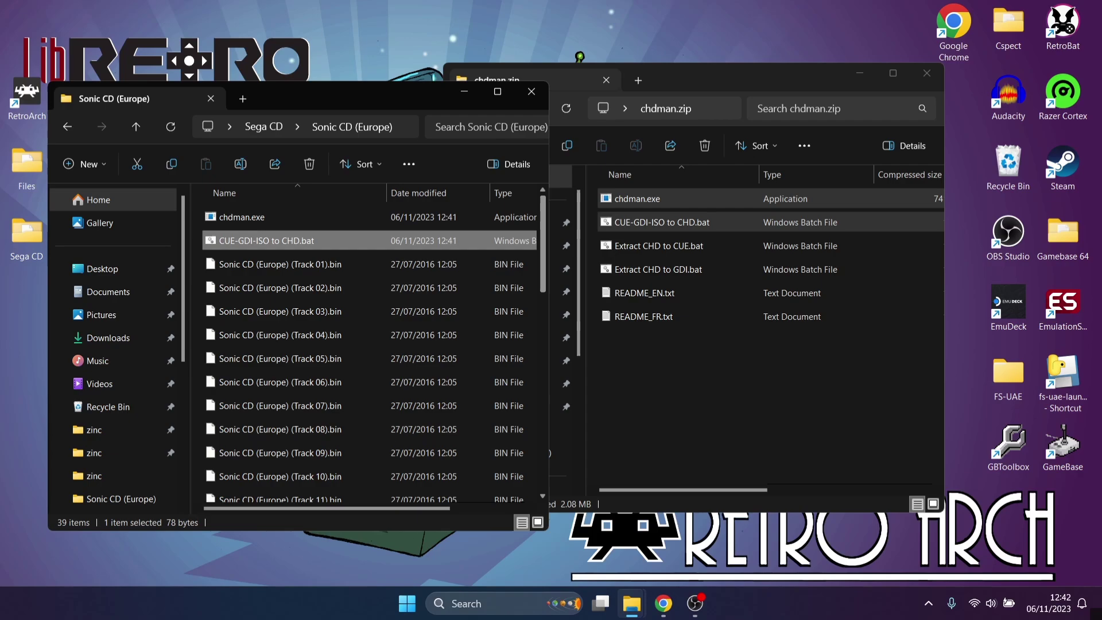
Delete every track .bin and the .cue in Sonic CD (Europe), keeping only Sonic CD (Europe).chd.
scroll(373, 350, "down", 8)
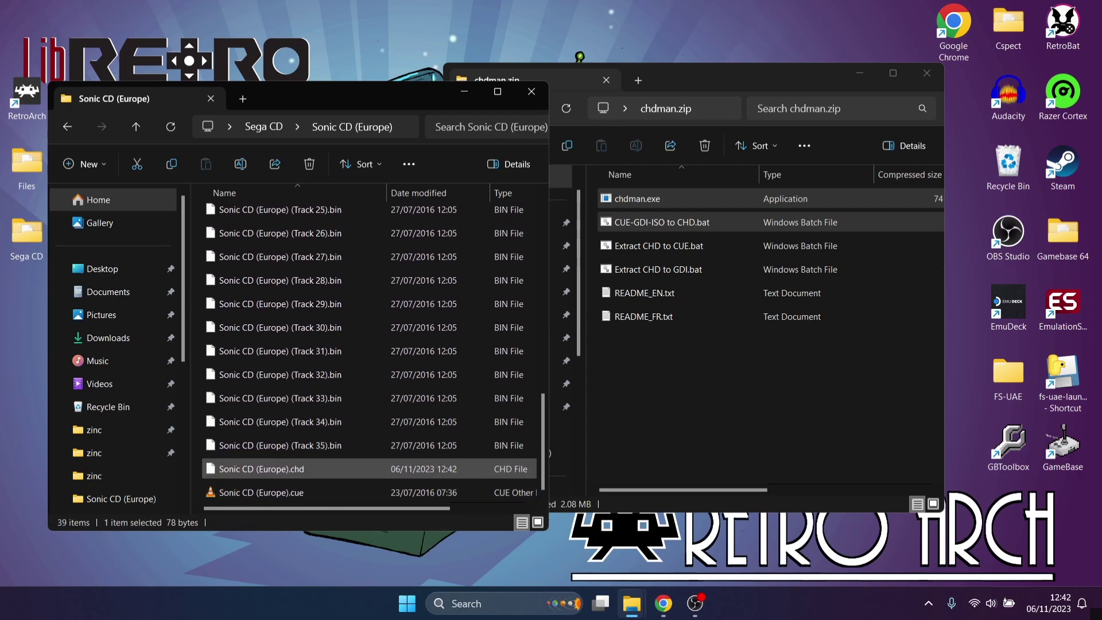
mouse_move(345, 469)
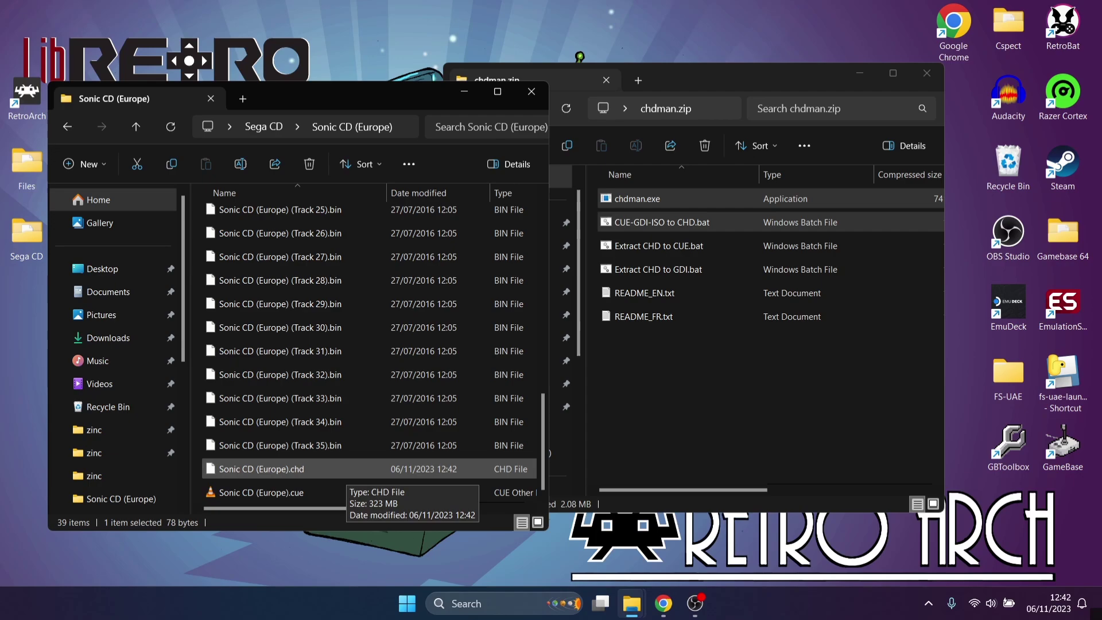
left_click(347, 281)
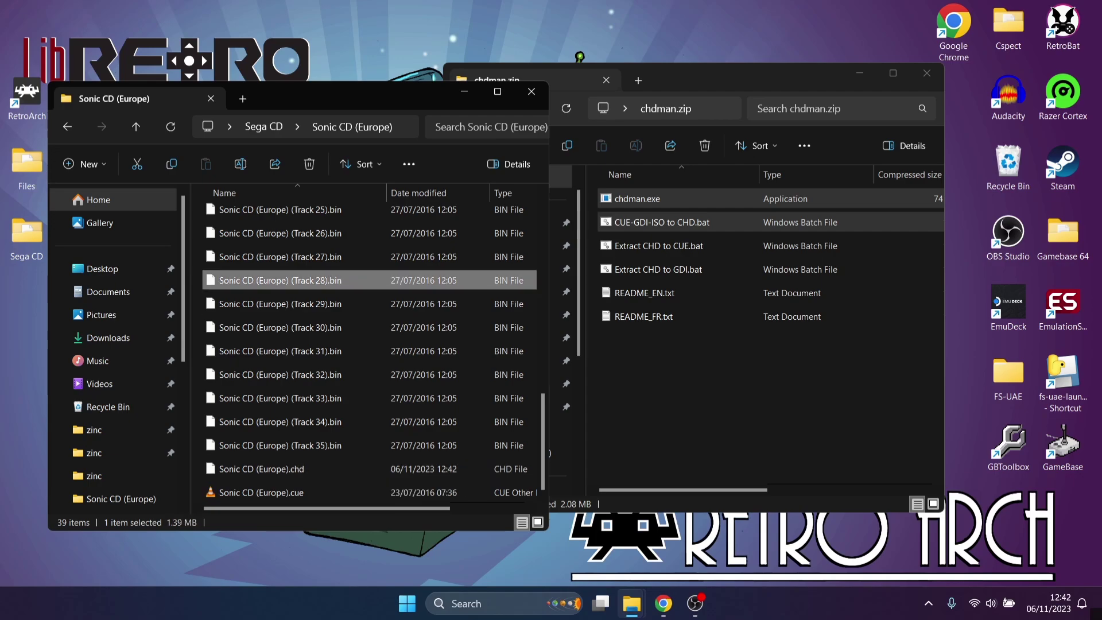
key("ctrl+a")
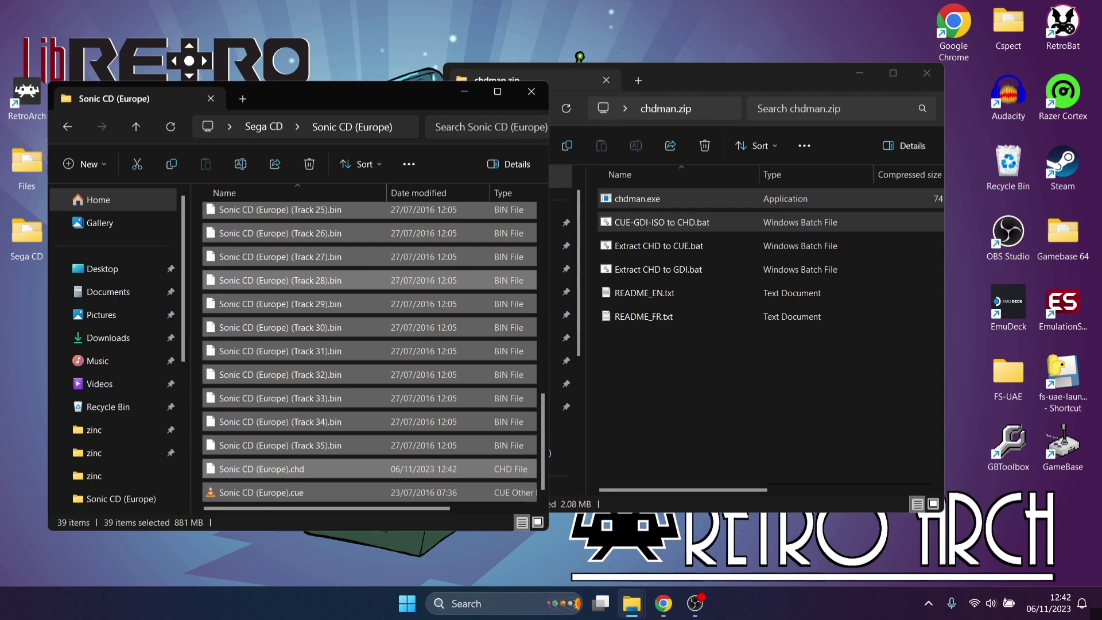
left_click(270, 469, "ctrl")
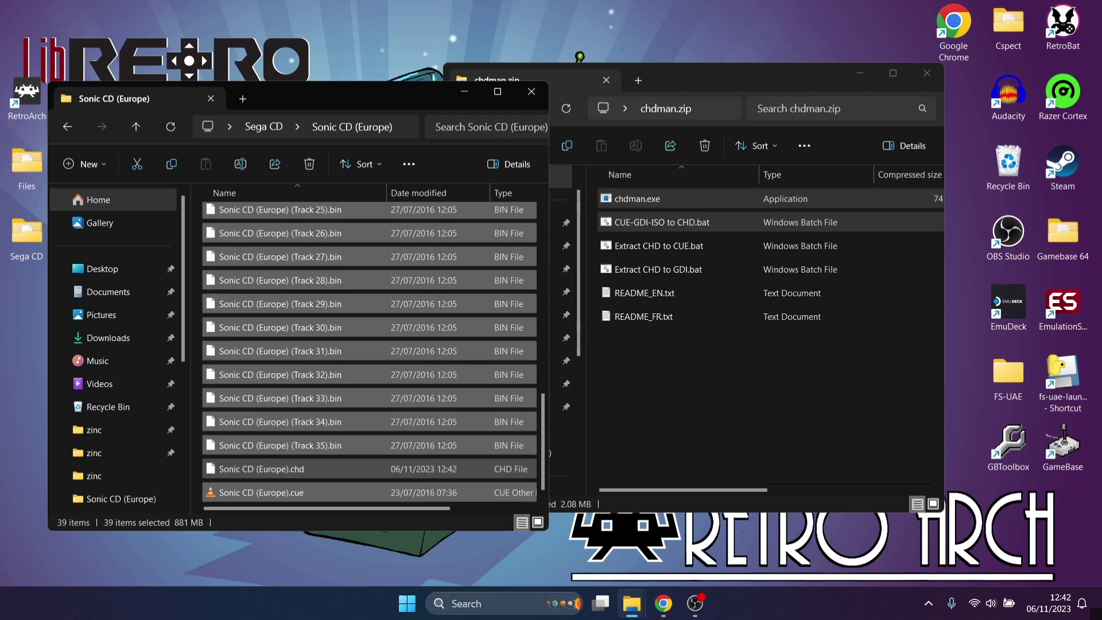
left_click(309, 165)
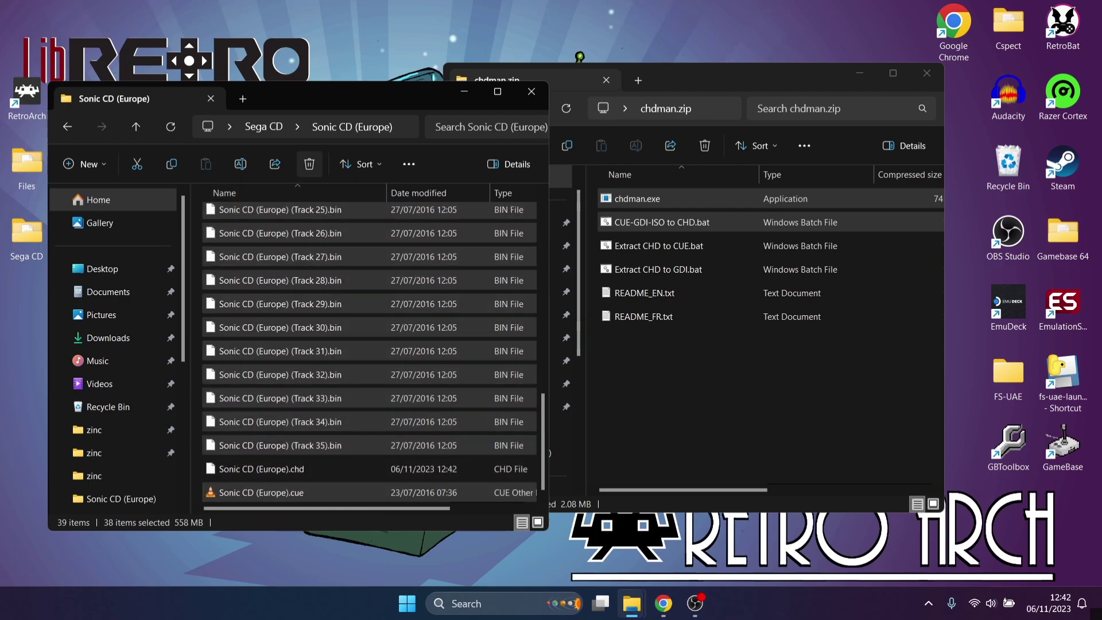
Copy Sonic CD (Europe).chd and paste it into the Sega CD folder.
right_click(282, 216)
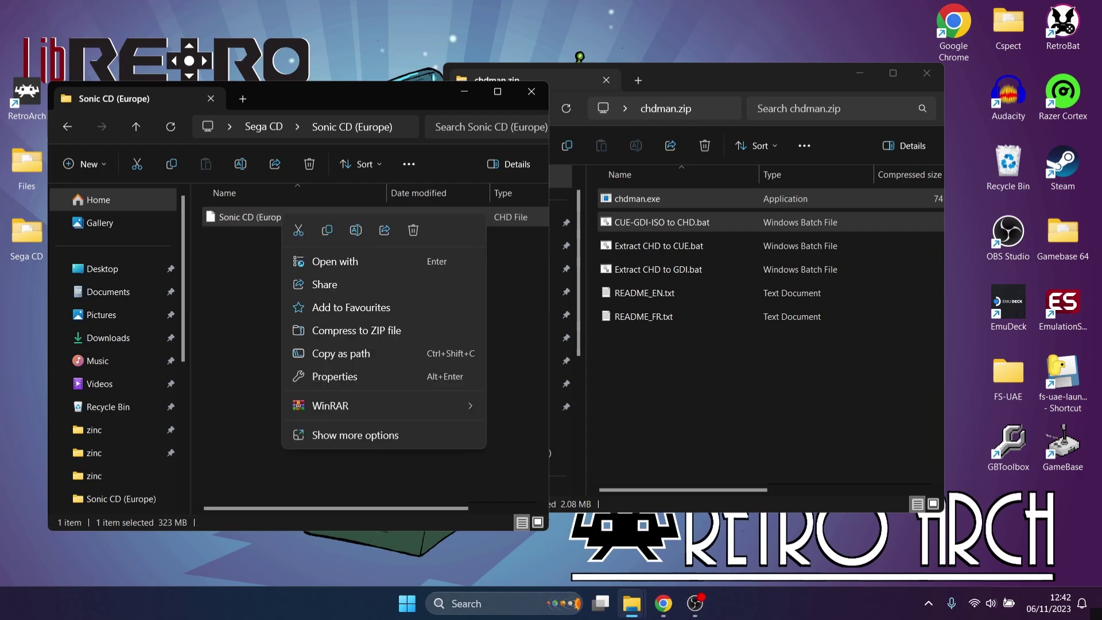
left_click(327, 230)
left_click(68, 126)
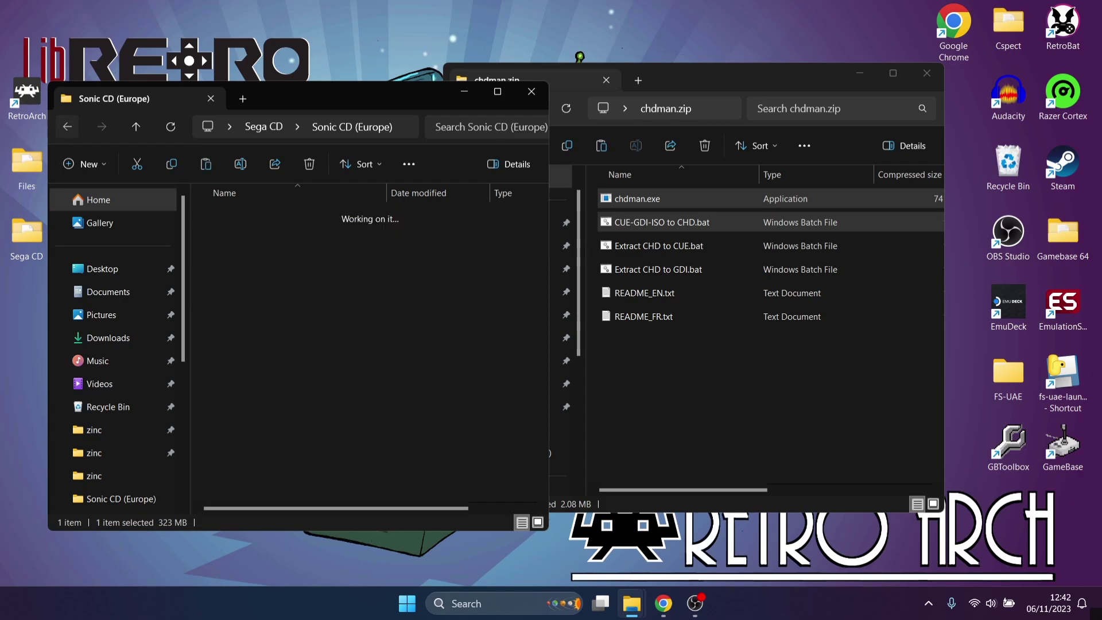
right_click(335, 422)
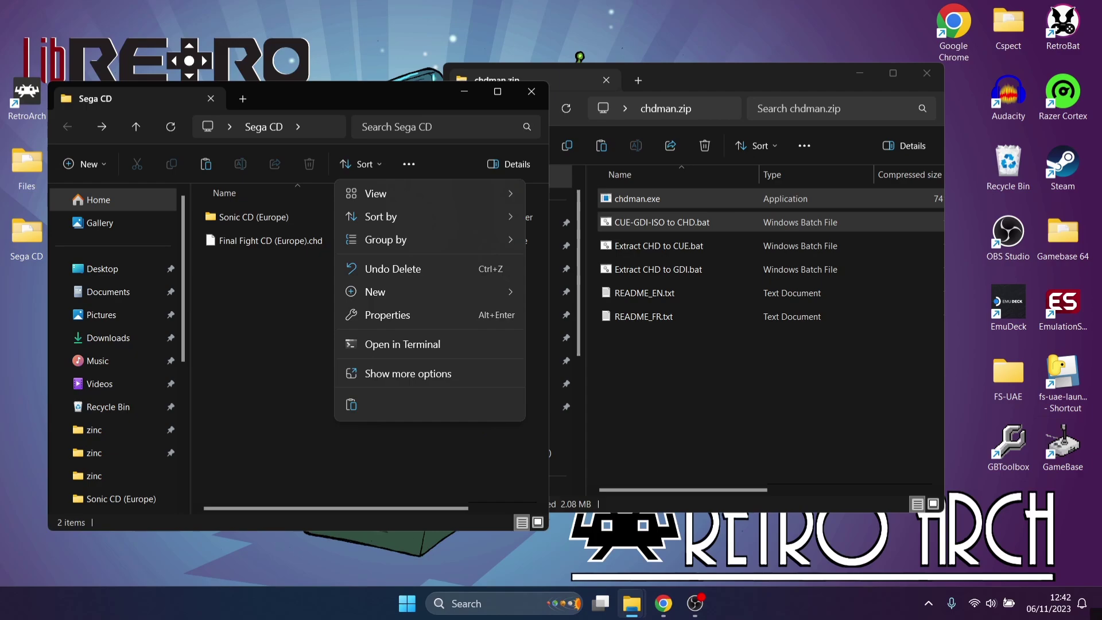
left_click(351, 404)
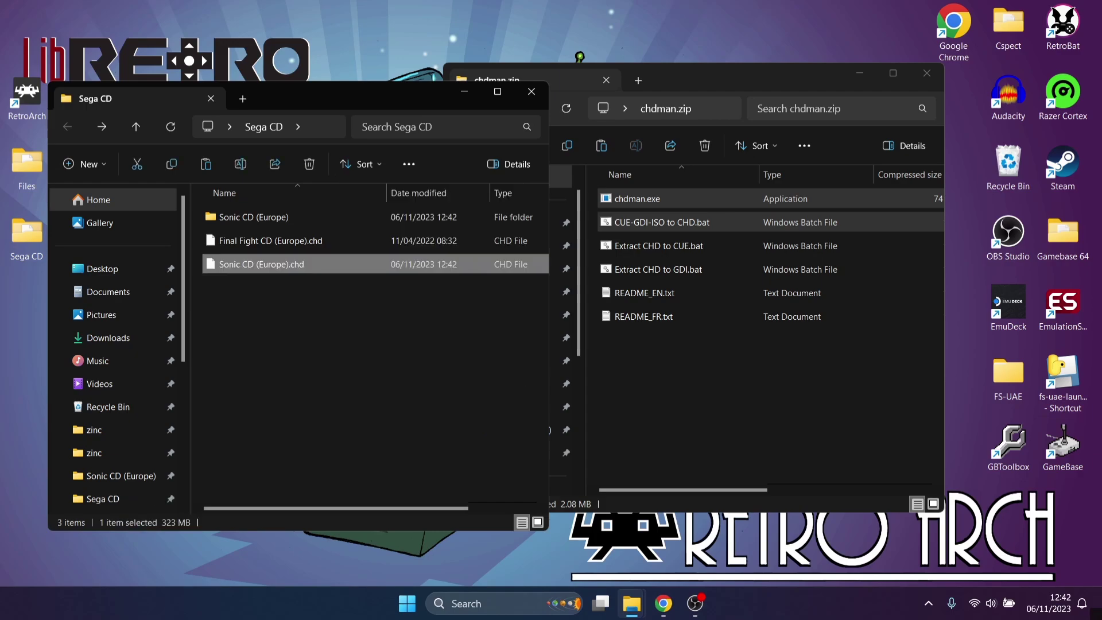
Delete the old Sonic CD (Europe) folder from Sega CD.
left_click(253, 218)
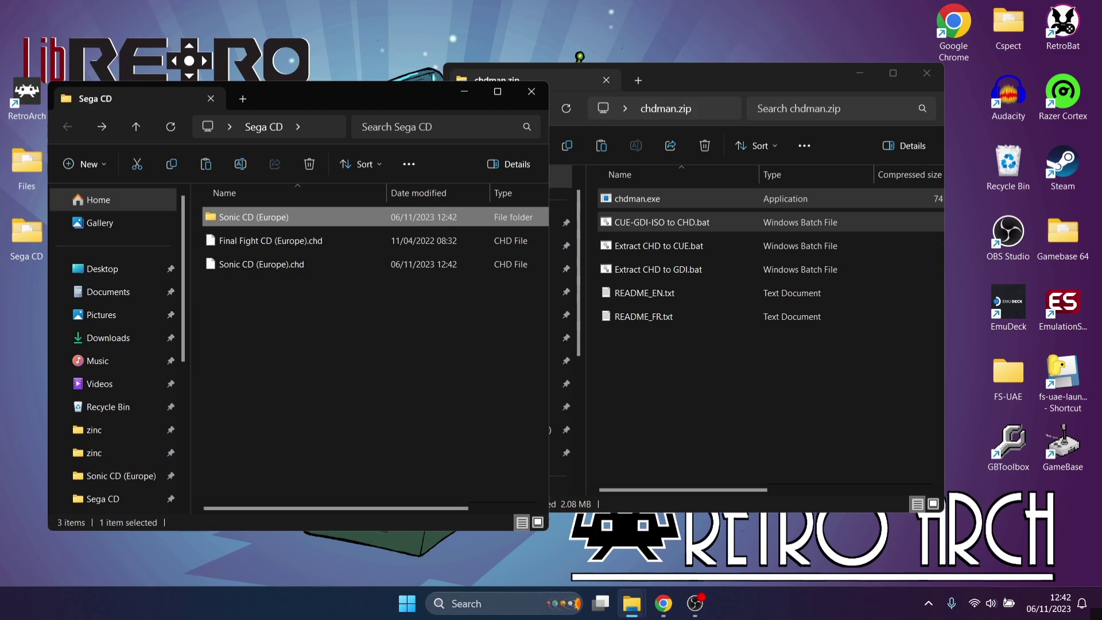
right_click(253, 218)
left_click(376, 238)
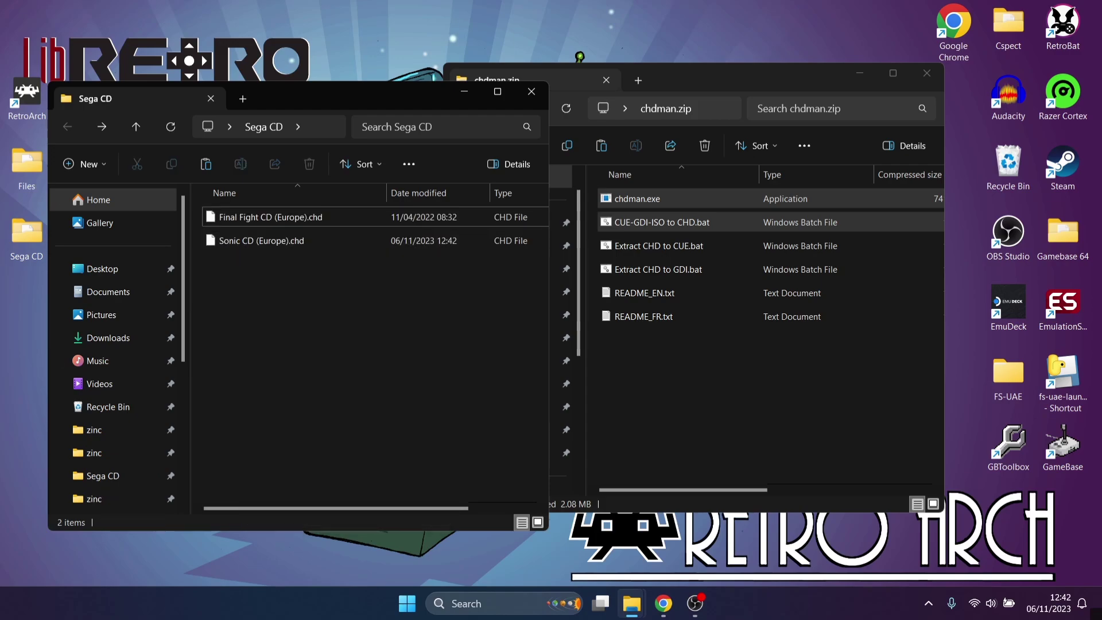
Close the Sega CD and chdman.zip windows and drag chdman.zip onto the Recycle Bin.
left_click(532, 91)
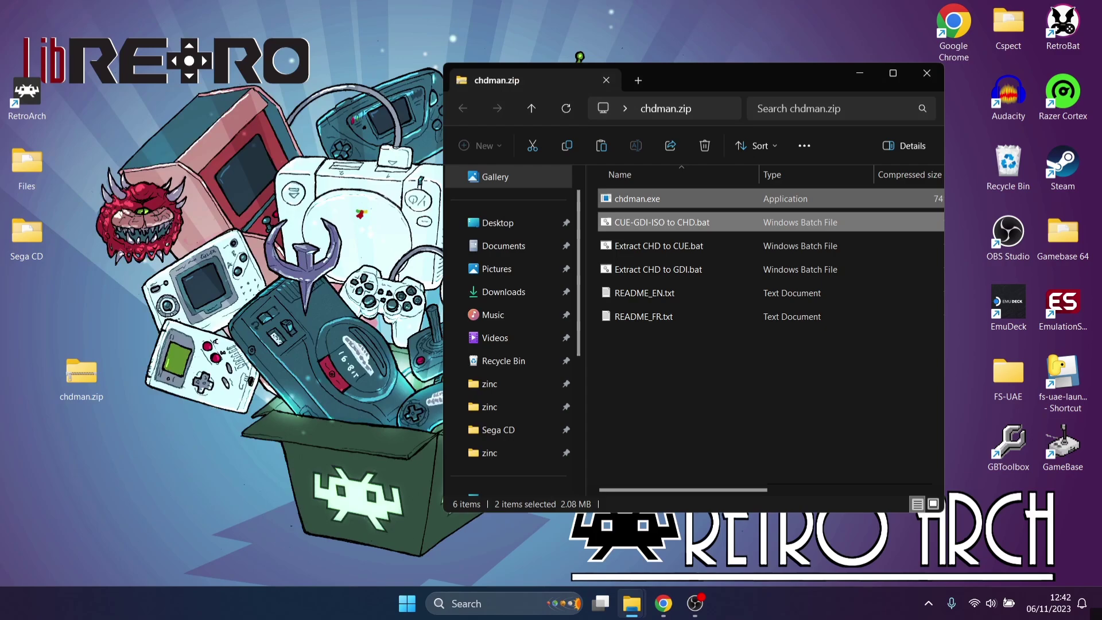
left_click(926, 73)
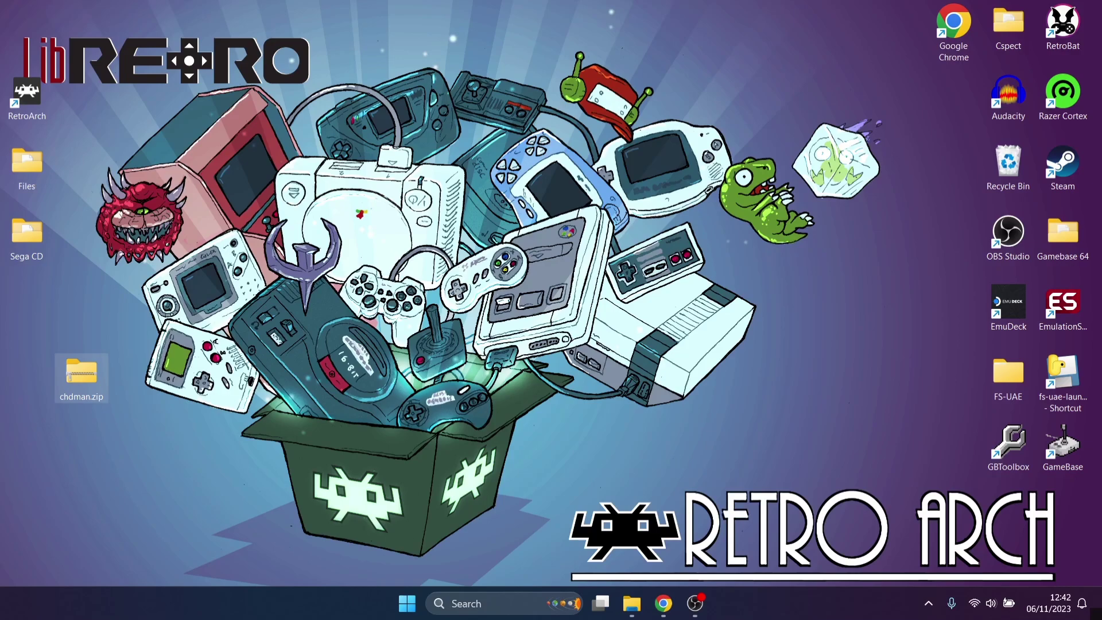
left_click_drag(82, 373, 1008, 167)
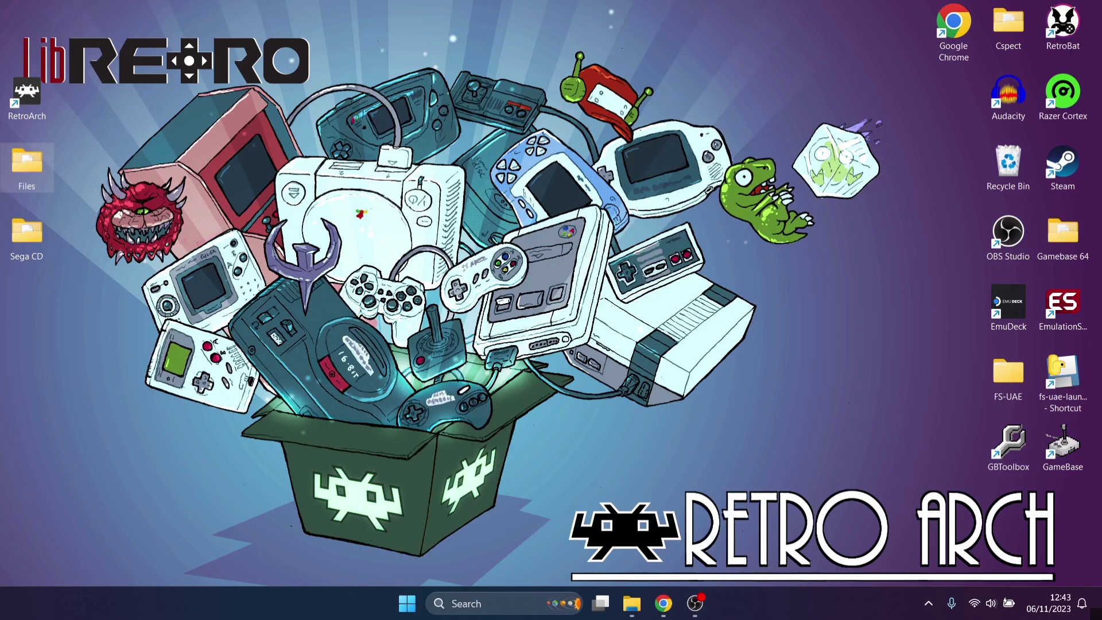
Open the desktop Files folder, copy its three bios_CD .bin files, and close the window.
double_click(27, 163)
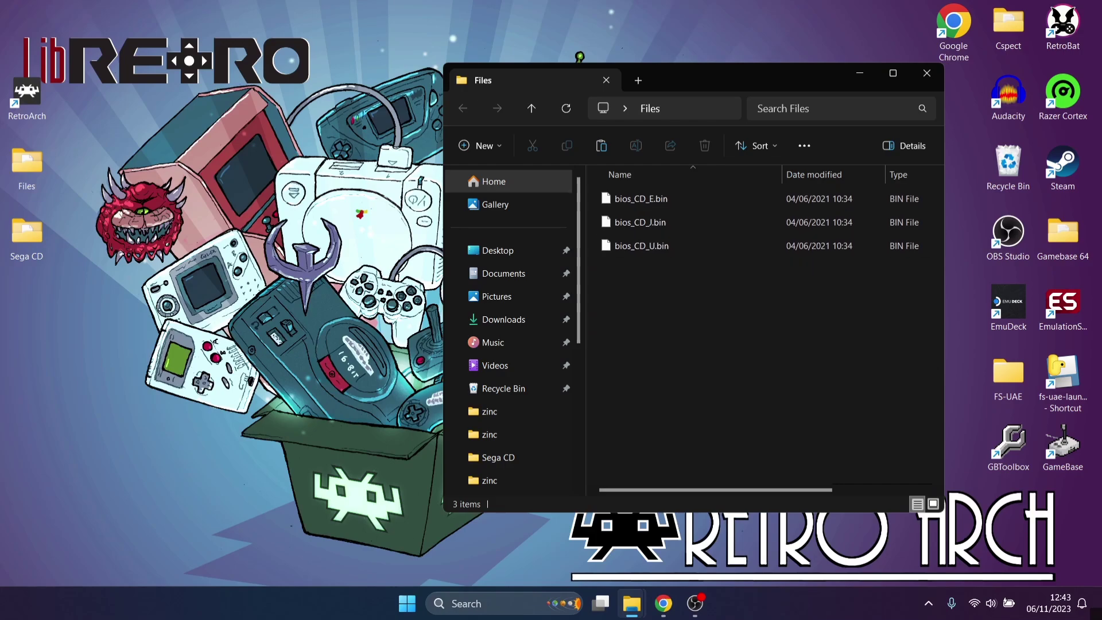
left_click_drag(732, 436, 620, 185)
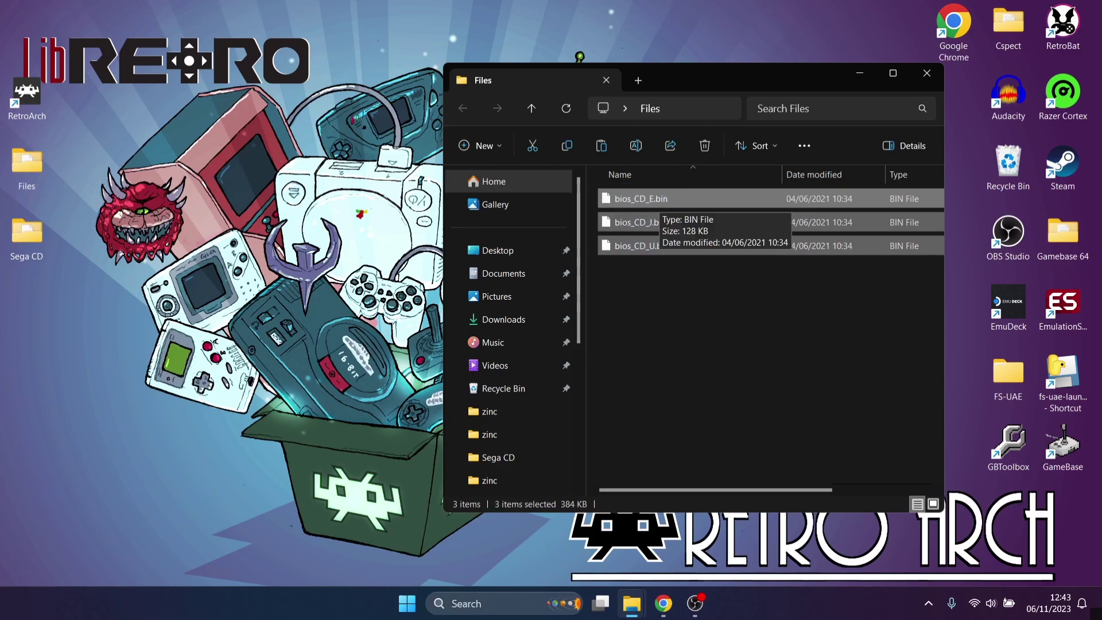
right_click(660, 211)
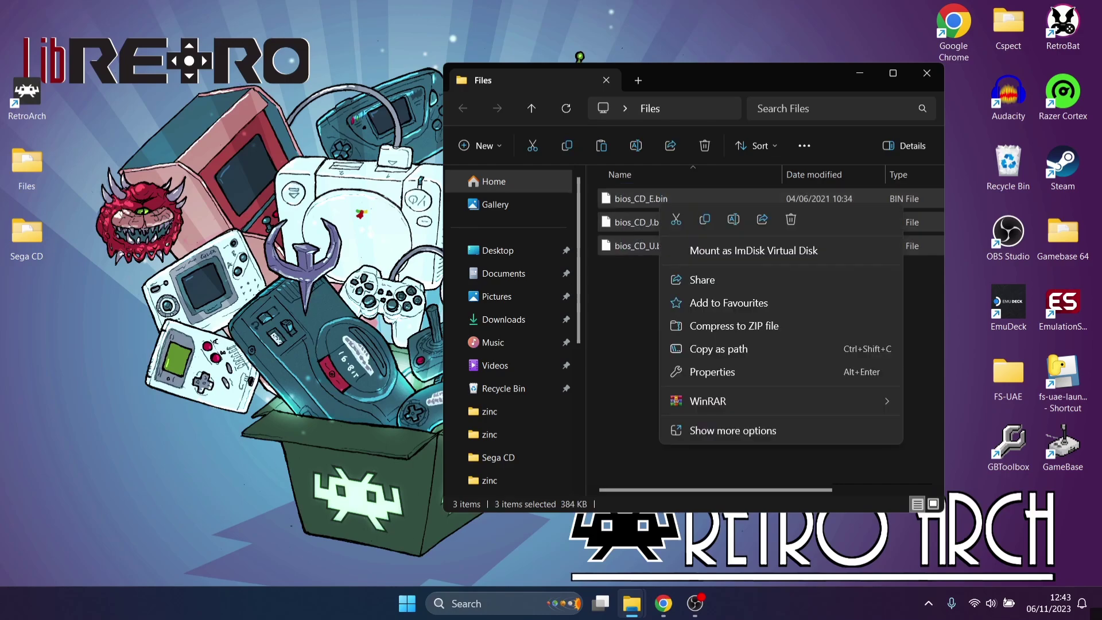
key("Escape")
left_click(927, 73)
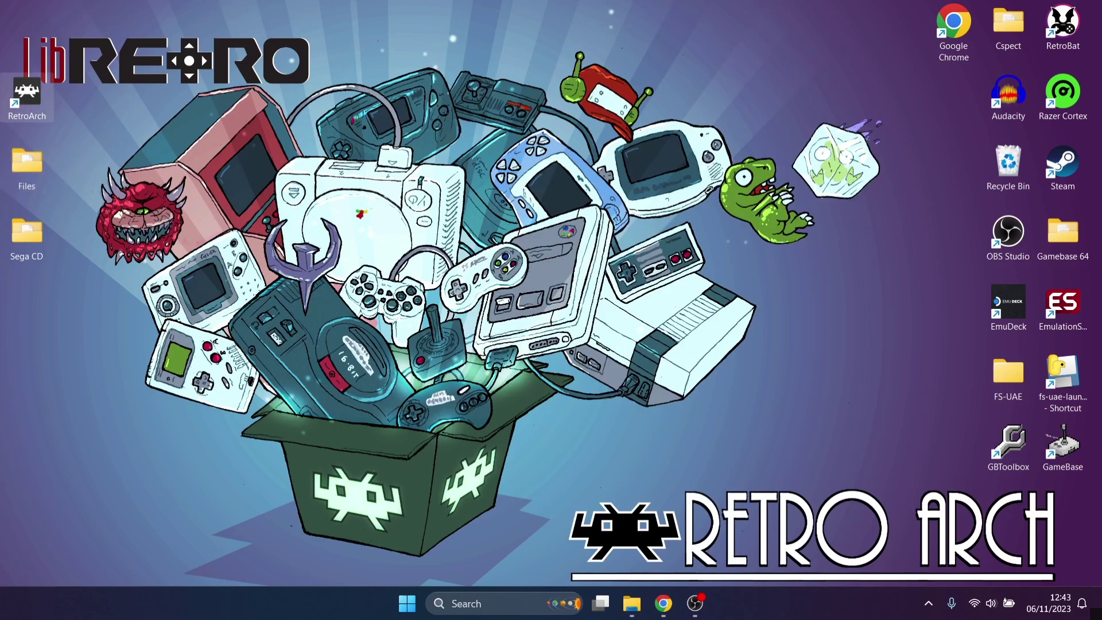
Paste the three bios_CD files into RetroArch-Win64's system folder, reached via Open file location.
right_click(23, 94)
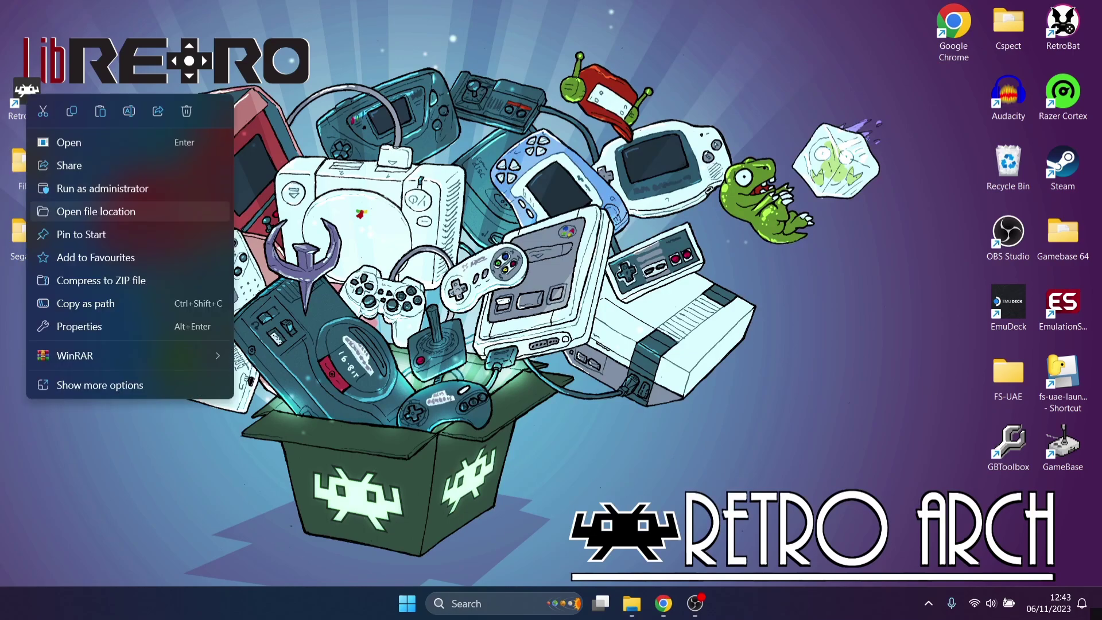
left_click(69, 212)
left_click(892, 73)
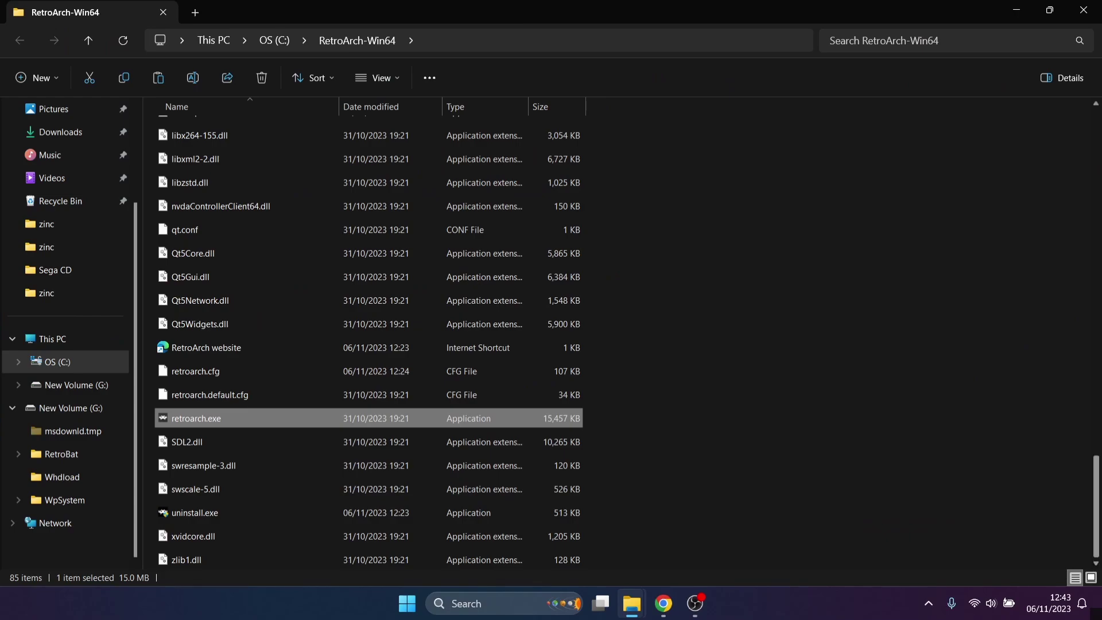
scroll(367, 344, "up", 18)
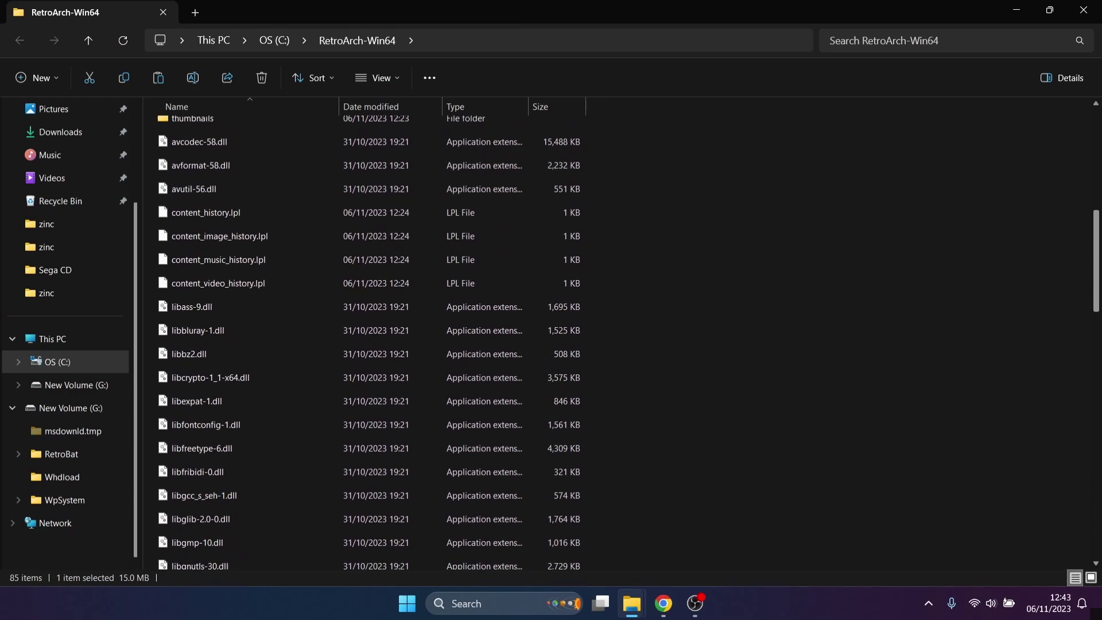
scroll(368, 344, "up", 1)
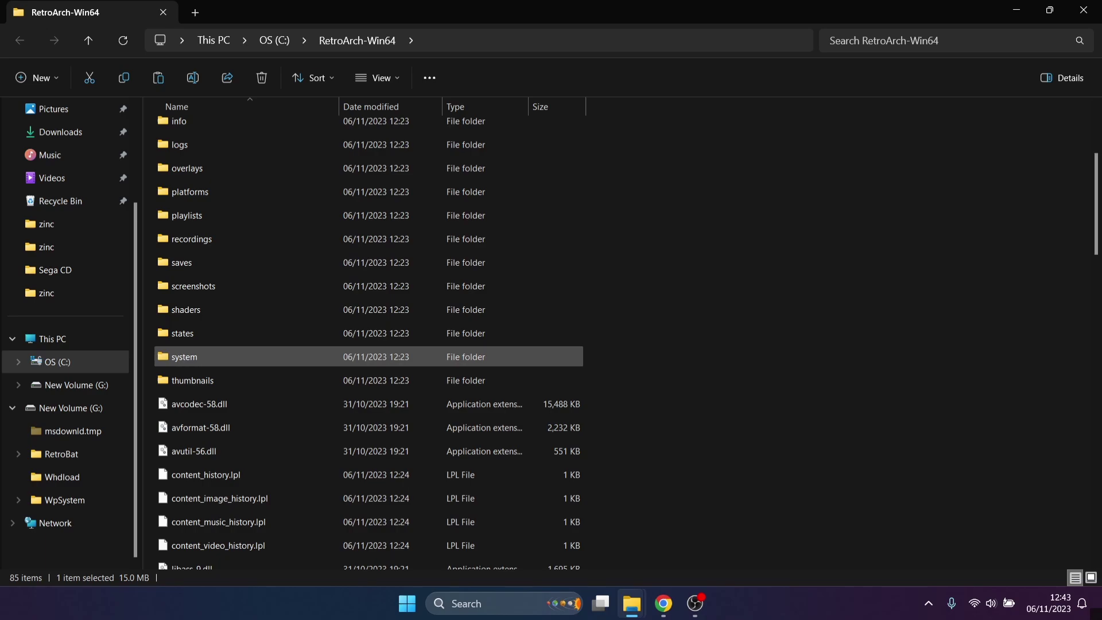
double_click(276, 356)
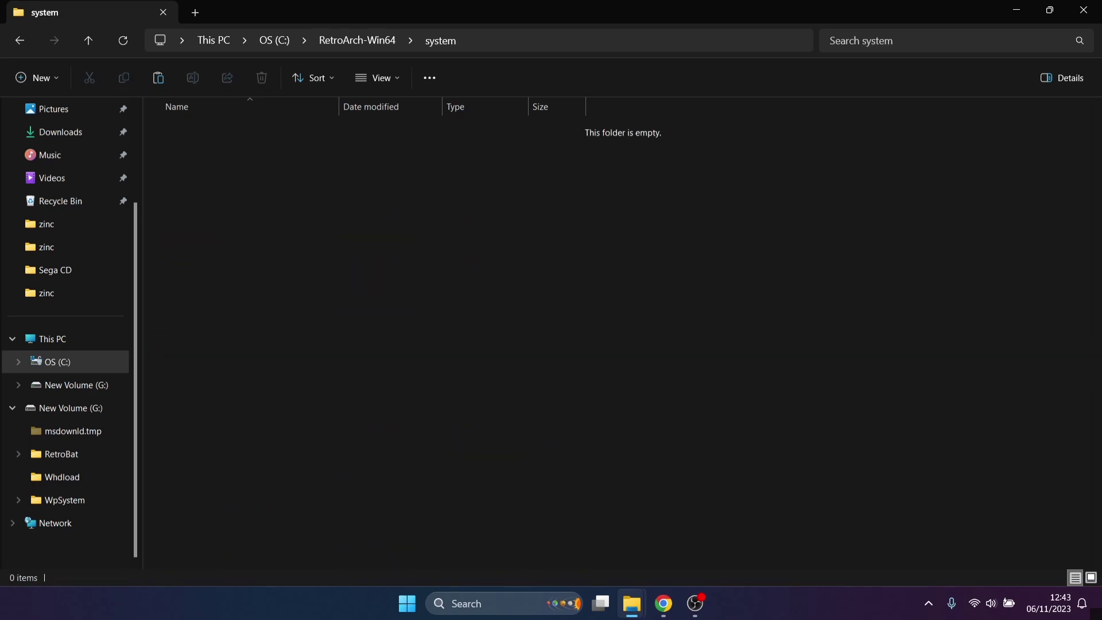
right_click(467, 235)
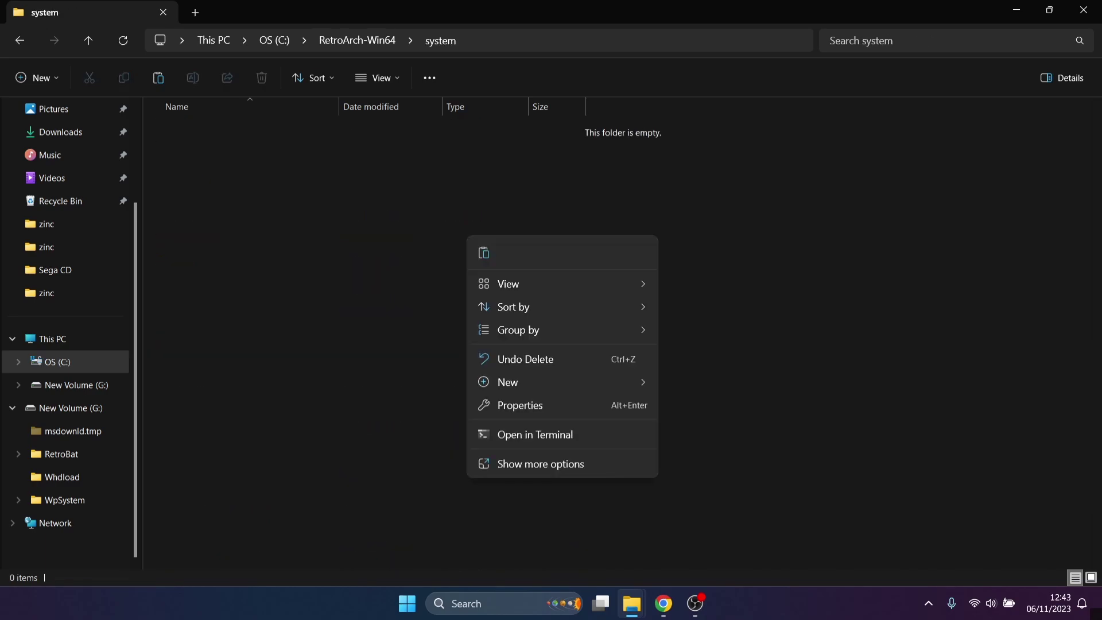
key("ctrl+v")
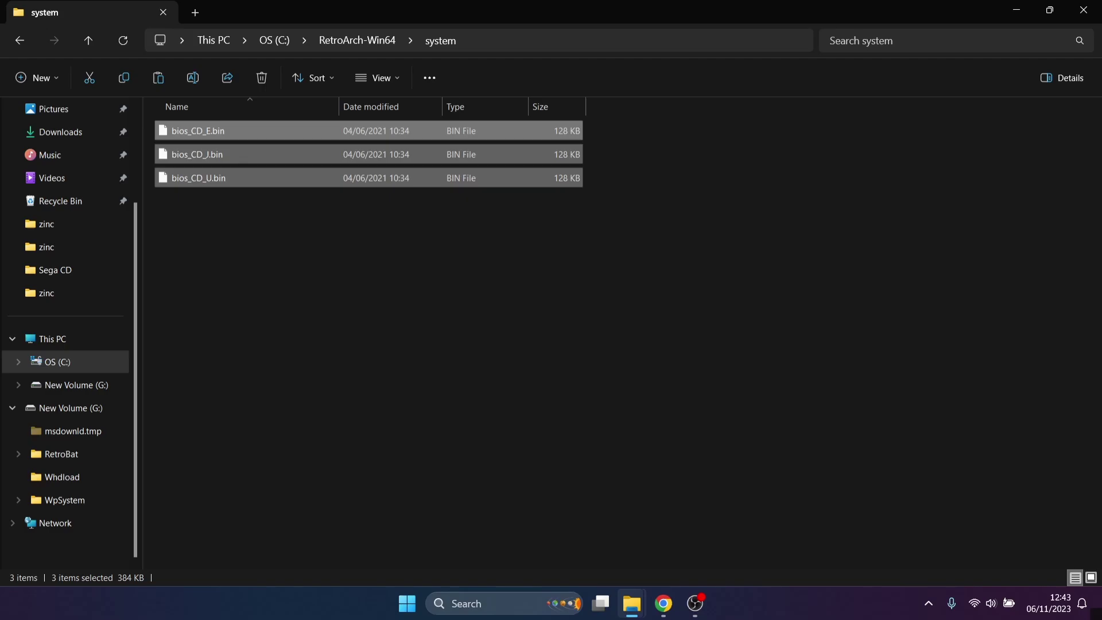
left_click(1083, 10)
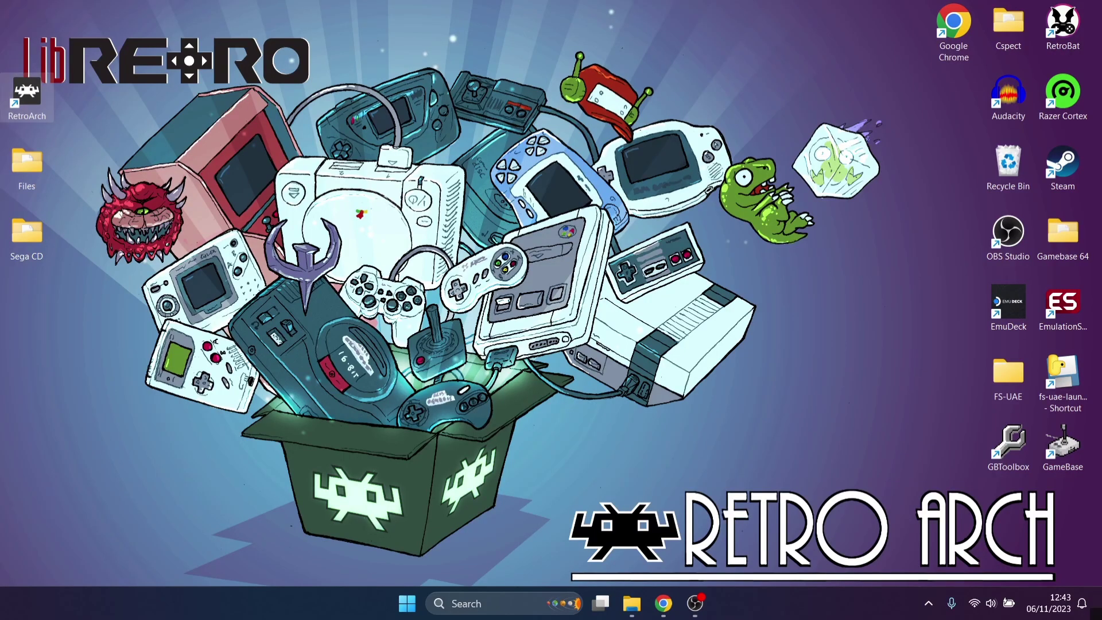
Launch RetroArch and open Online Updater > Core Downloader.
double_click(29, 95)
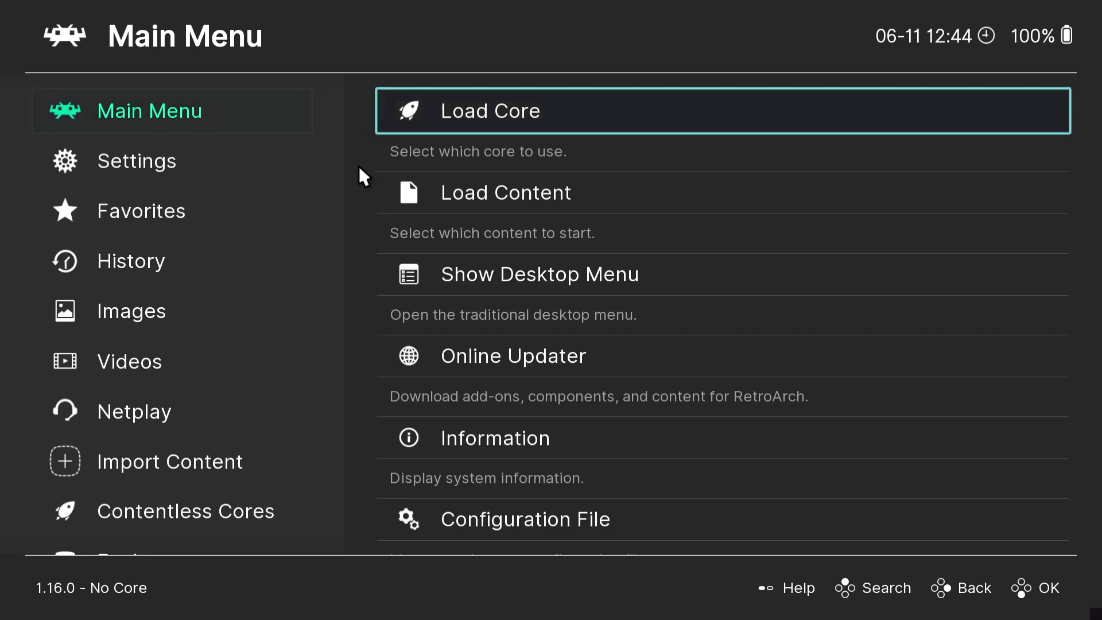
left_click(550, 357)
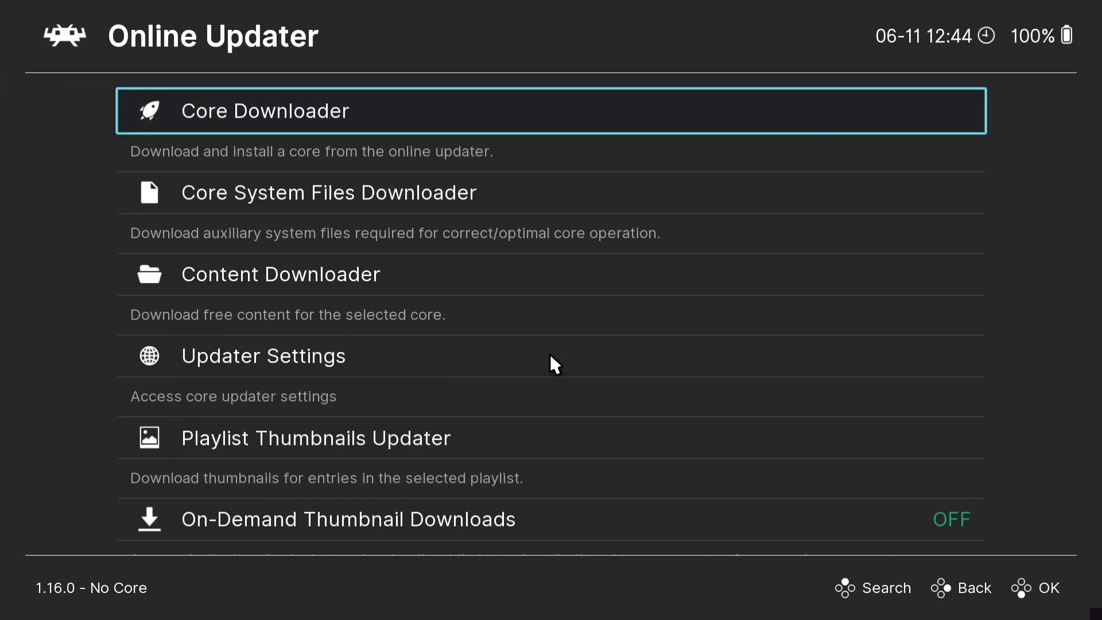
left_click(336, 112)
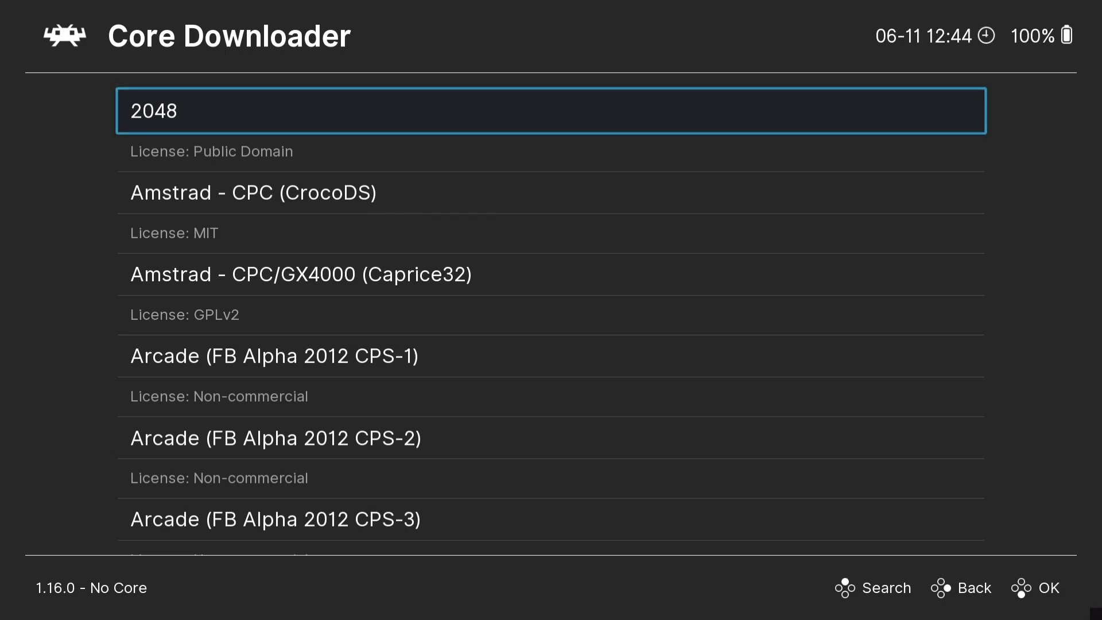
Download the Sega - MS/GG/MD/CD (Genesis Plus GX) core, then back out to the Main Menu.
key("Down")
key("Down")
key("Down")
key("Down")
key("Down")
key("Down")
key("Down")
key("Down")
key("Down")
key("Down")
key("Down")
key("Down")
key("Down")
key("Down")
key("Down")
key("Down")
key("Down")
key("Down")
key("Down")
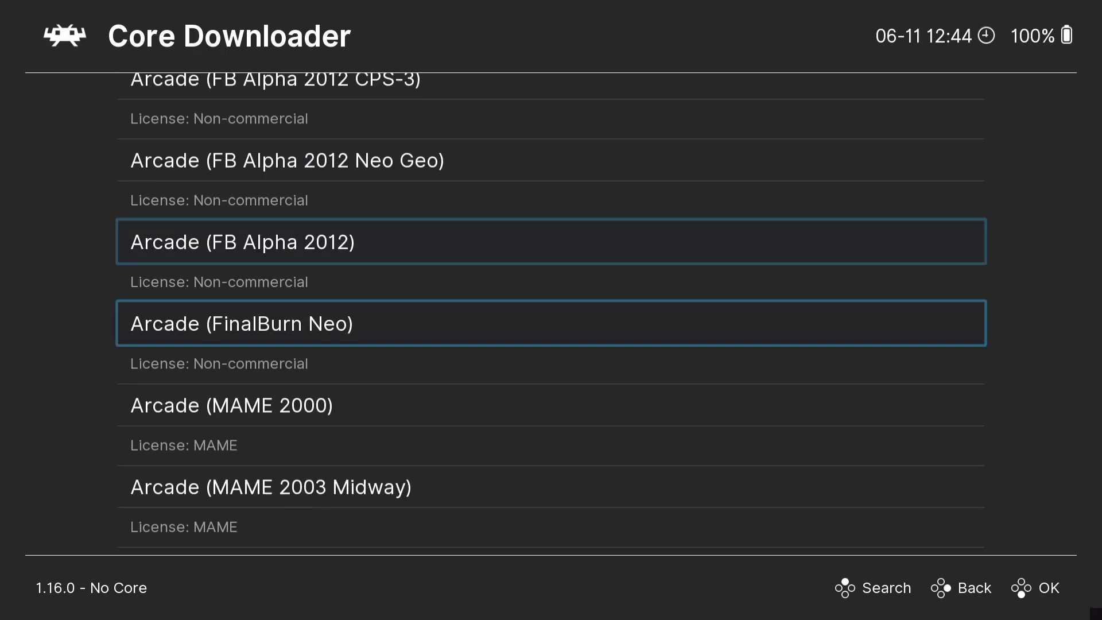
key("Down")
key("Down")
key("Down")
key("Down")
key("Down")
key("Down")
key("Down")
key("Down")
key("Down")
key("Down")
key("Down")
key("Down")
key("Down")
key("Down")
key("Down")
key("Down")
key("Down")
key("Down")
key("Down")
key("Down")
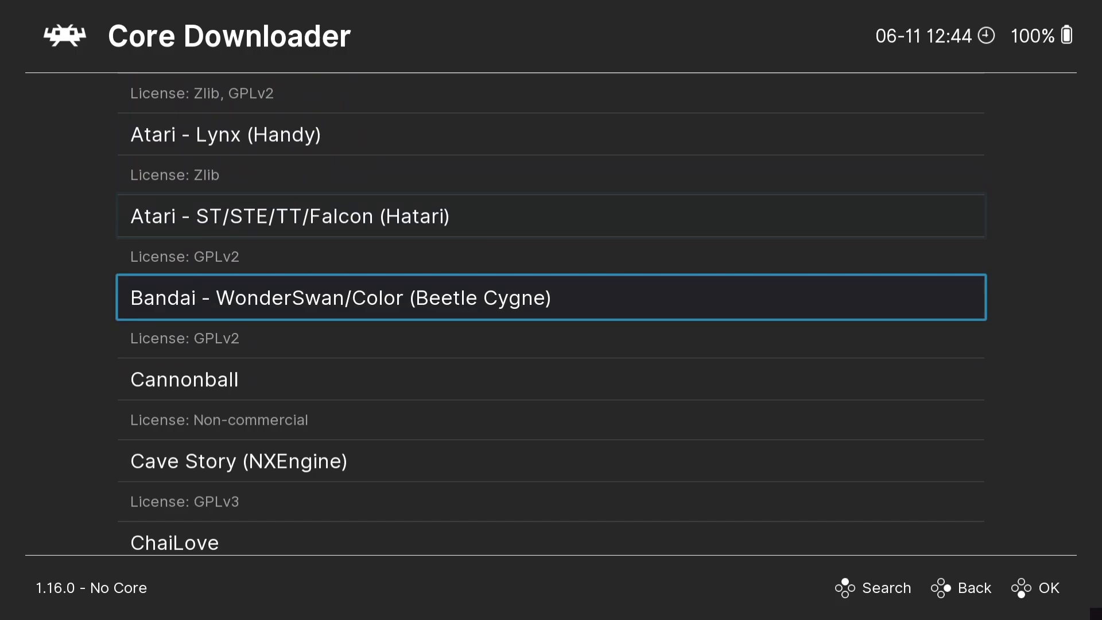
key("Down")
key("Down")
key("Down")
key("Down")
key("Down")
key("Down")
key("Down")
key("Down")
key("Down")
key("Down")
key("Down")
key("Down")
key("Down")
key("Down")
key("Down")
key("Down")
key("Down")
key("Down")
key("Down")
key("Down")
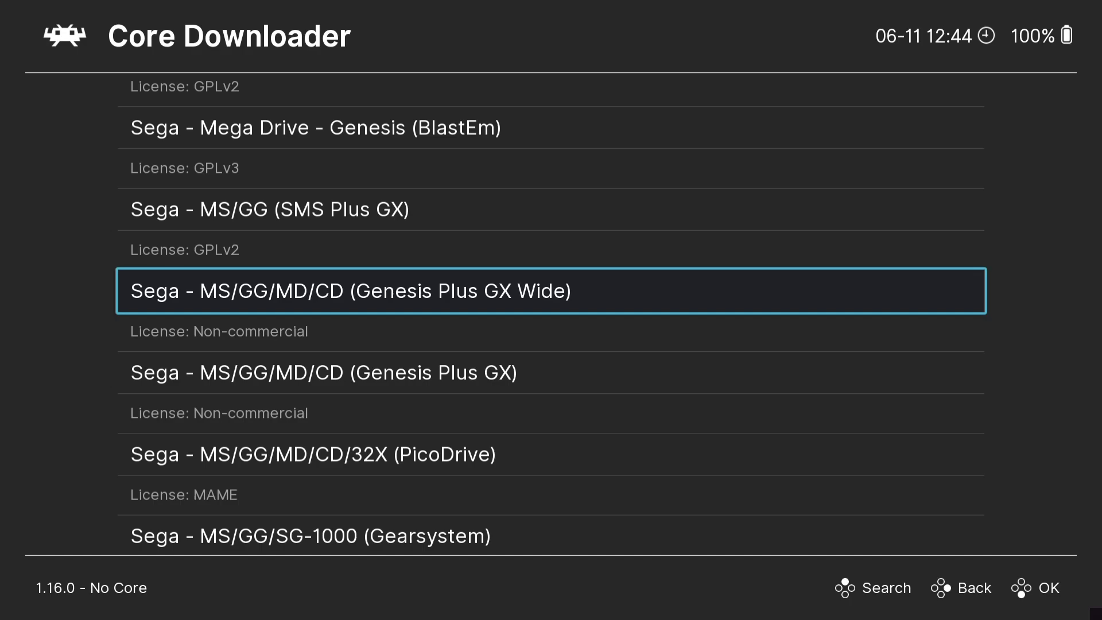
key("Down")
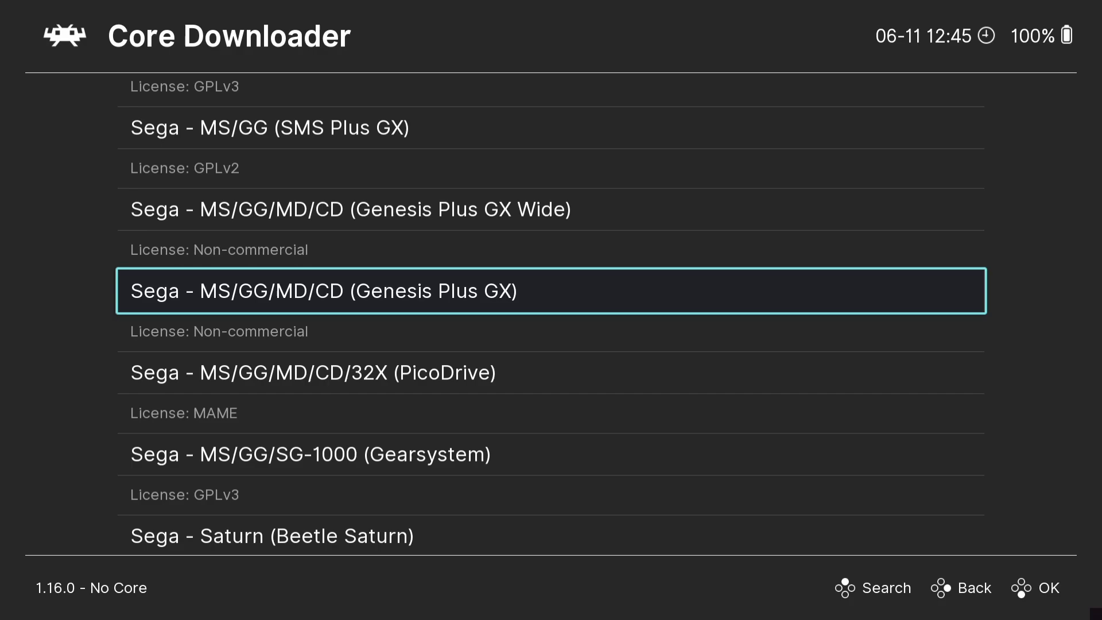
key("Return")
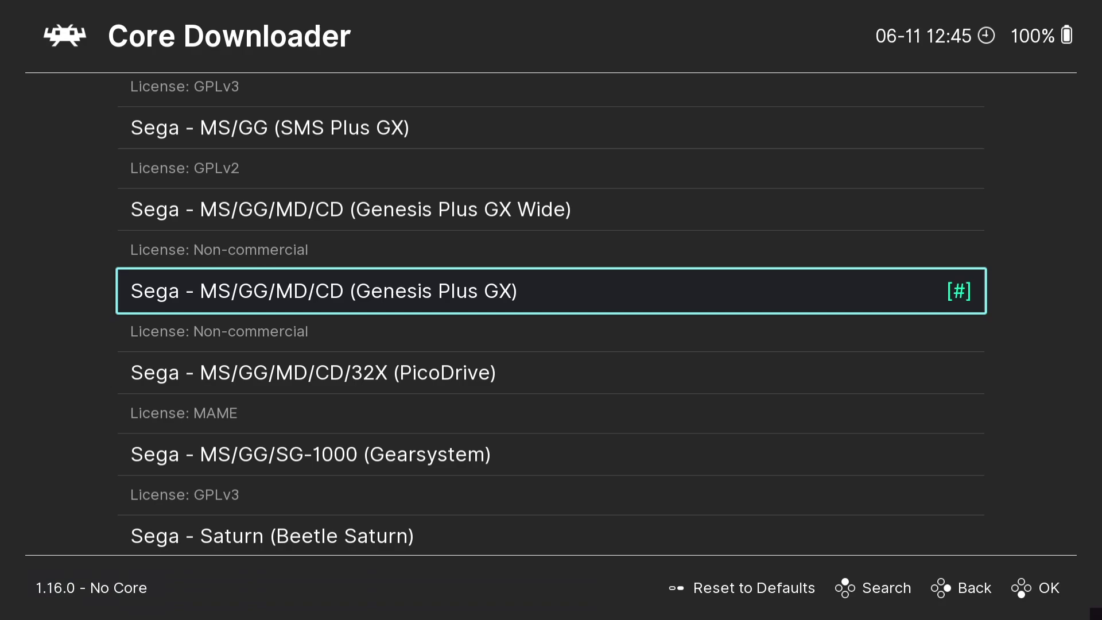
key("BackSpace")
key("BackSpace")
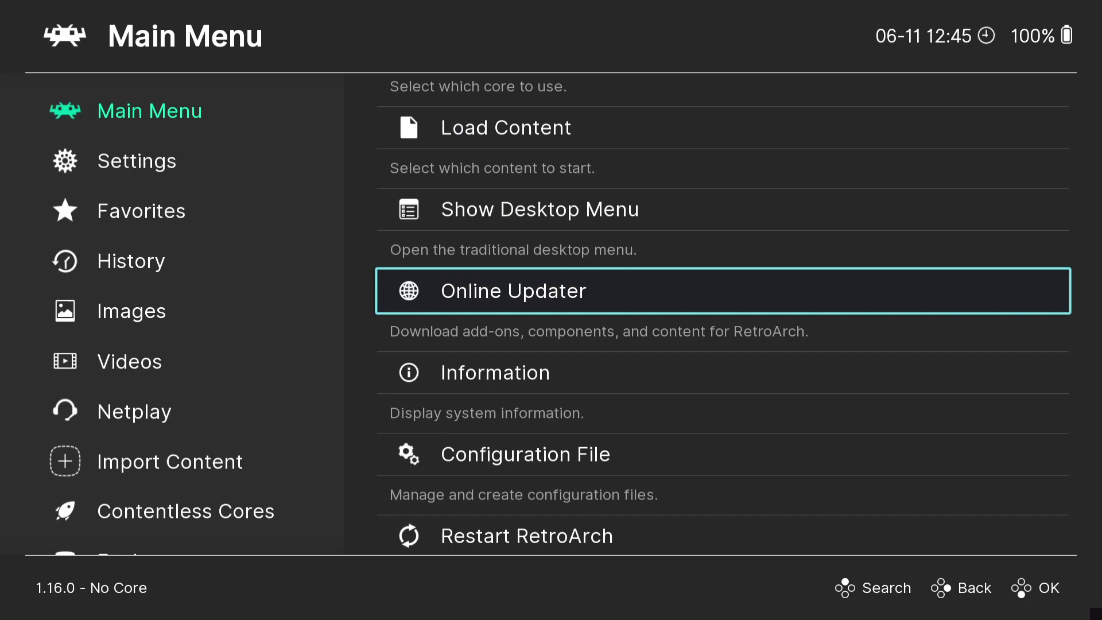
Open Load Content from the Main Menu and enter the C:\ drive.
key("Up")
key("Up")
key("Up")
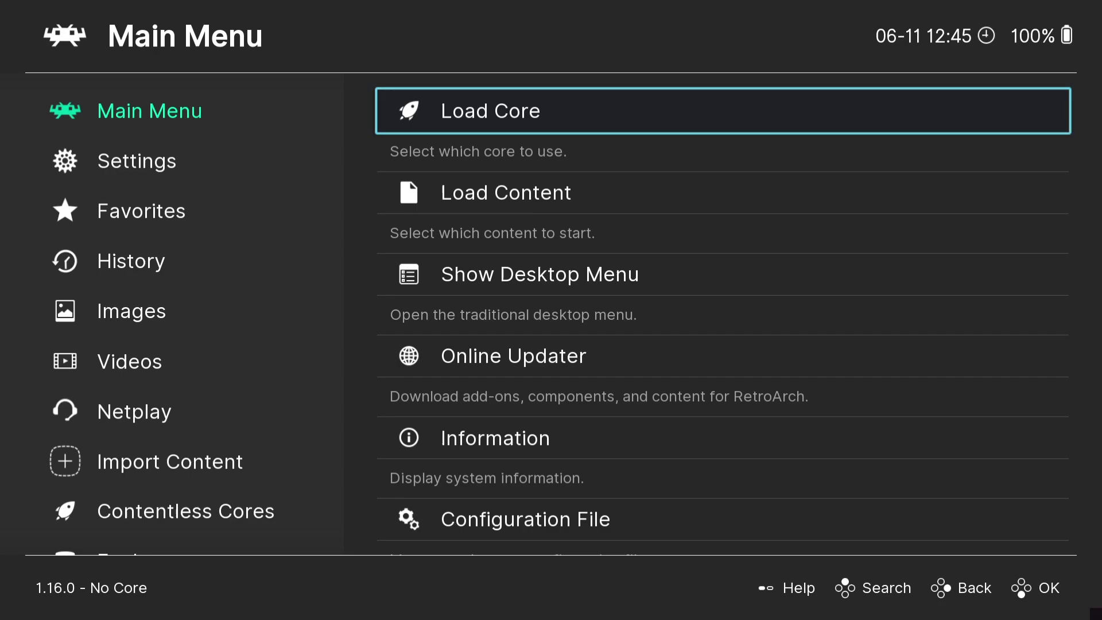
key("Down")
key("Return")
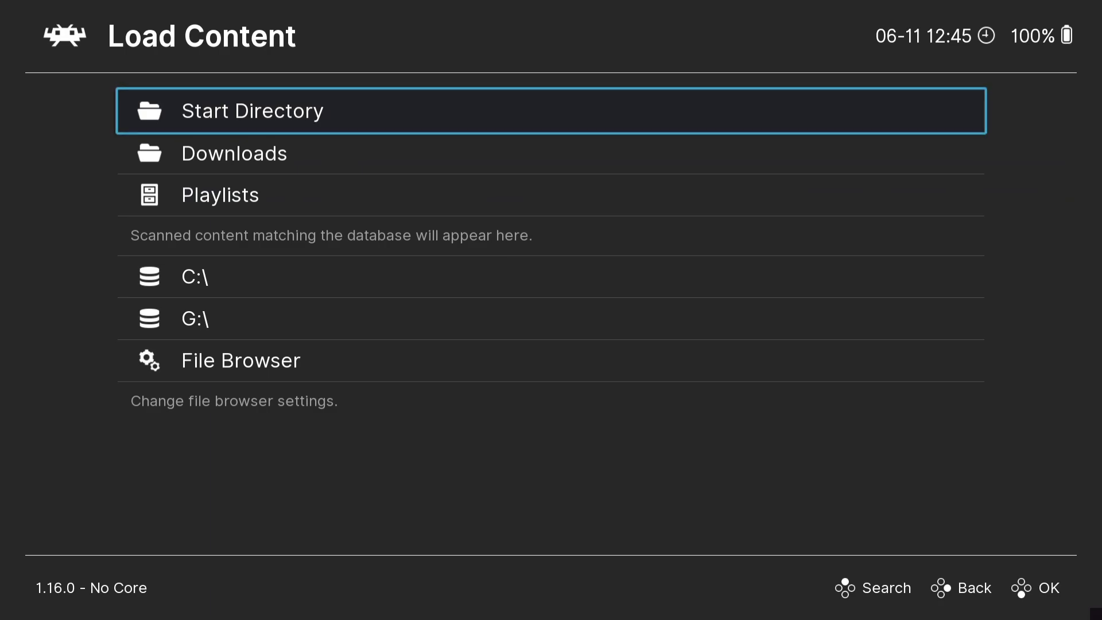
key("Down")
key("Down")
key("Down")
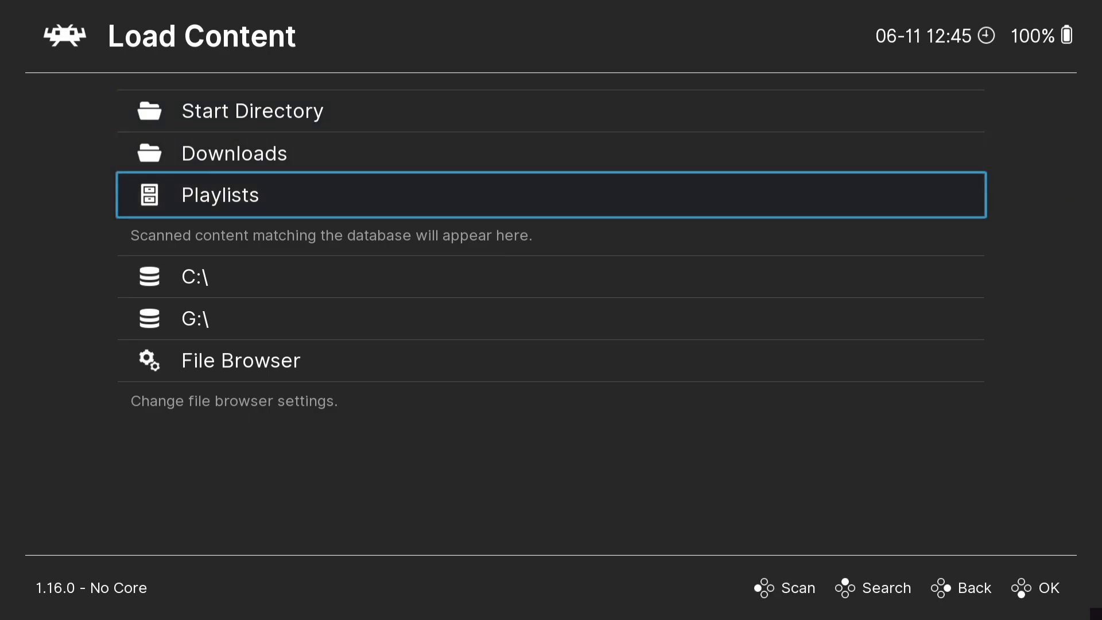
key("Return")
Browse through Users, the user's own folder and Desktop into the Sega CD folder.
key("Down")
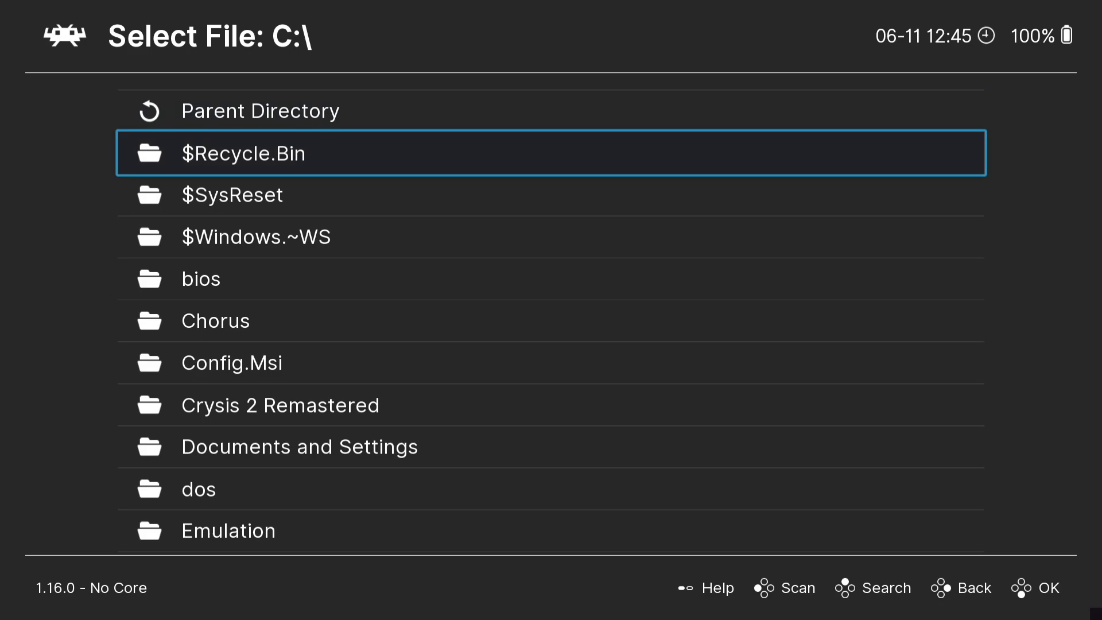
key("Up")
key("Up")
key("Up")
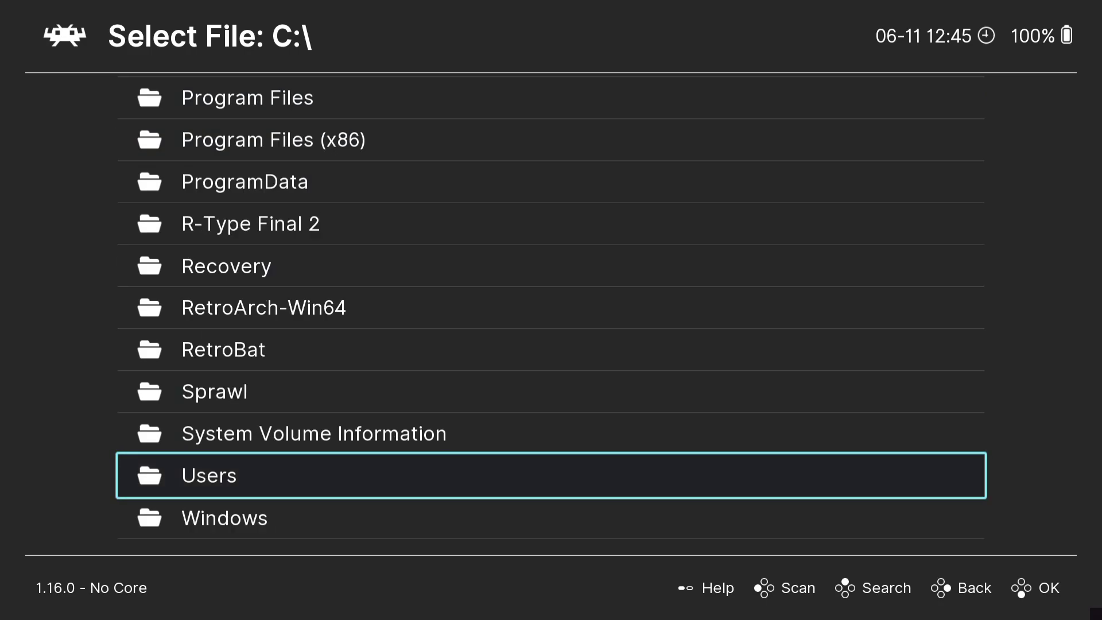
key("Return")
key("Down")
key("Down")
key("Down")
key("Down")
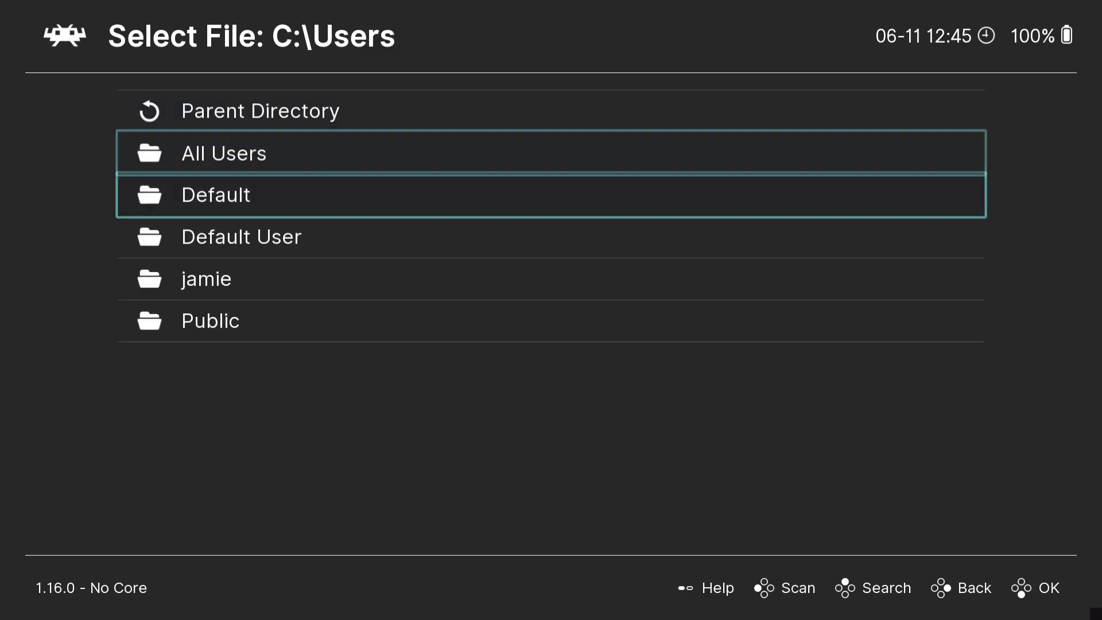
key("Return")
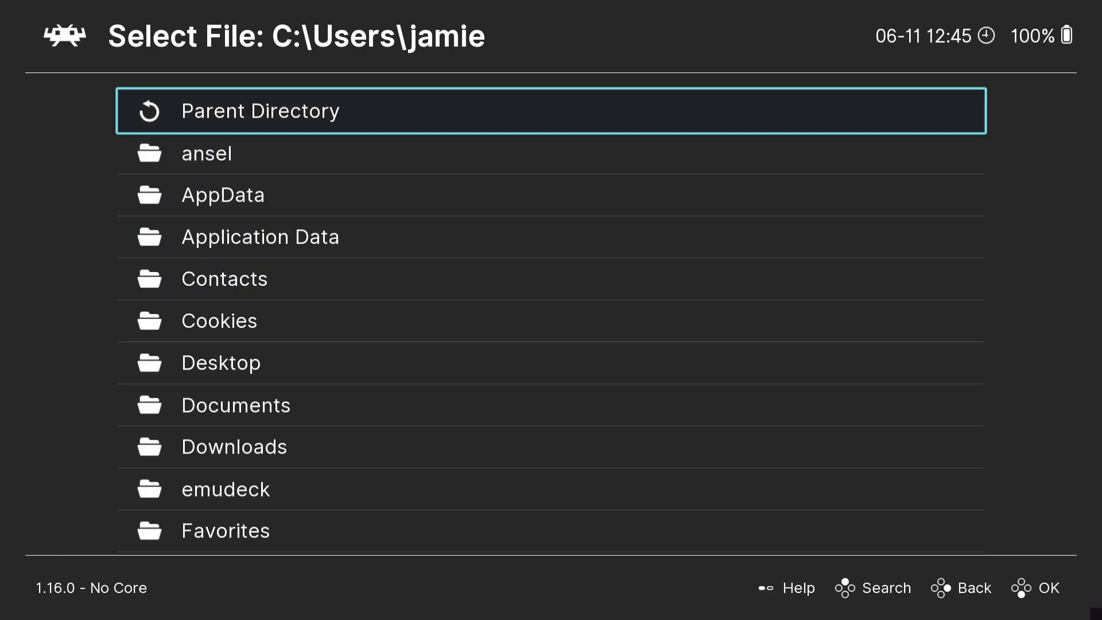
key("Down")
key("Down")
key("Down")
key("Down")
key("Down")
key("Down")
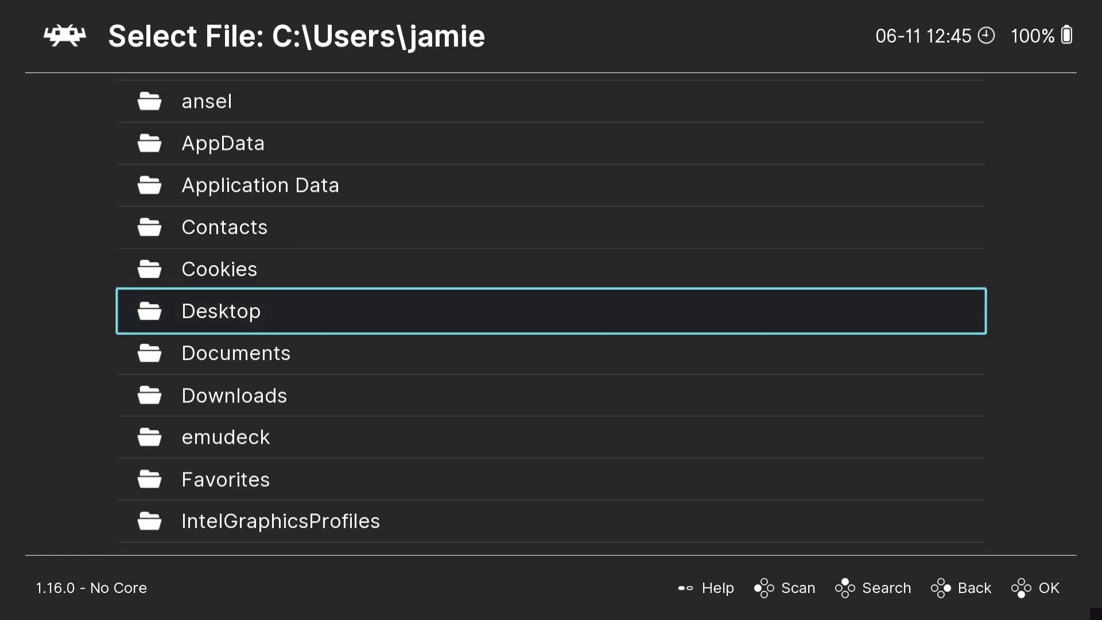
key("Return")
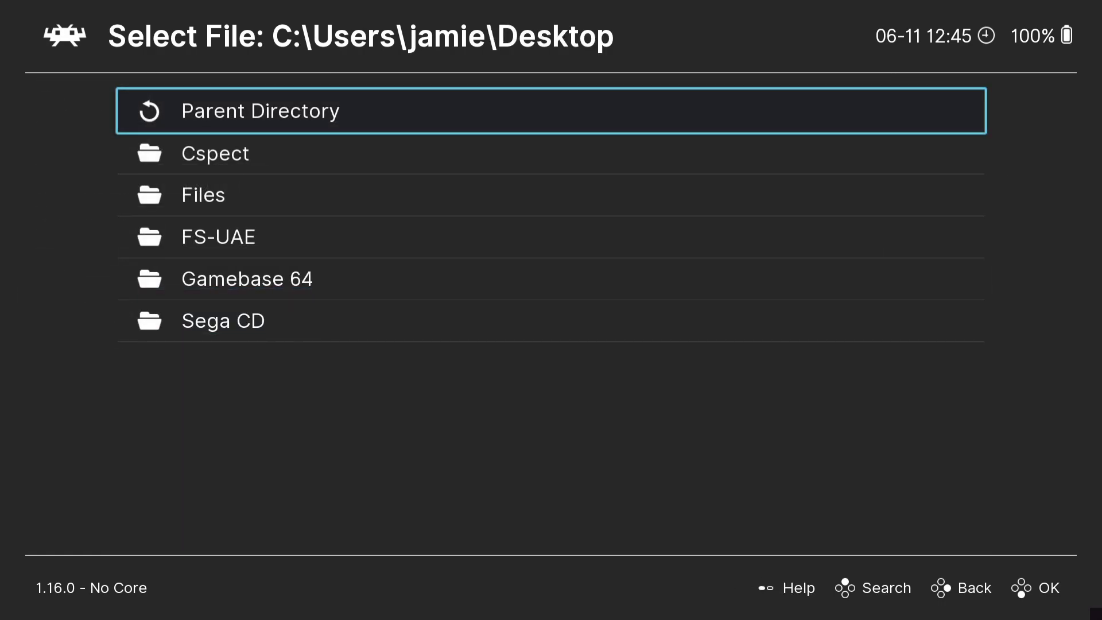
key("Down")
key("Down")
key("Down")
key("Down")
key("Down")
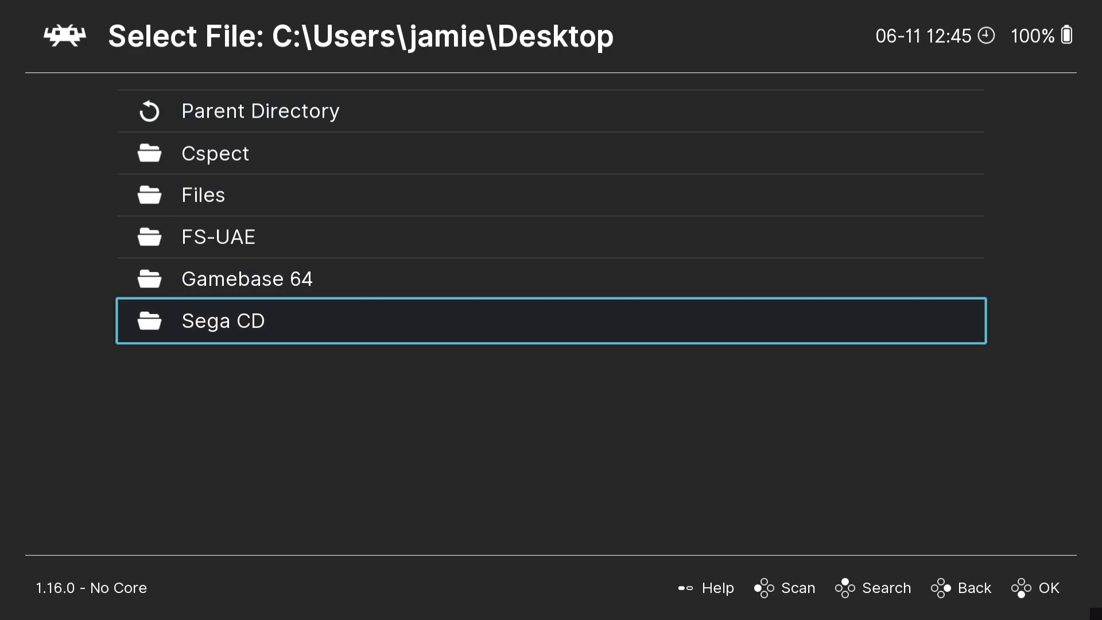
key("Return")
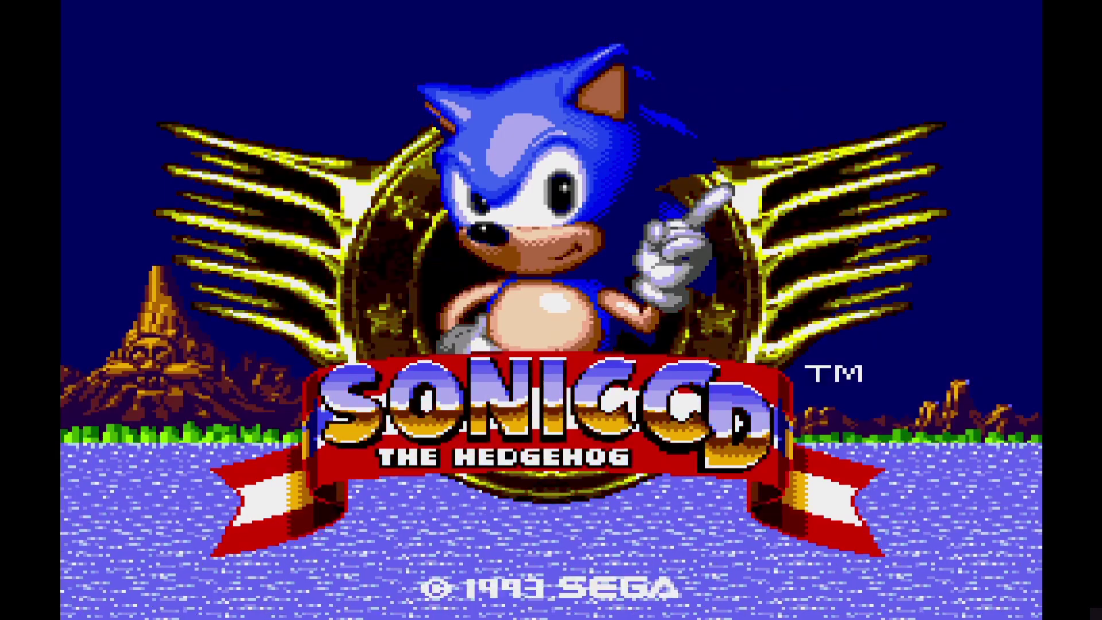
Start a new Sonic CD game, run and jump past the Past signpost, then open the menu.
key("Return")
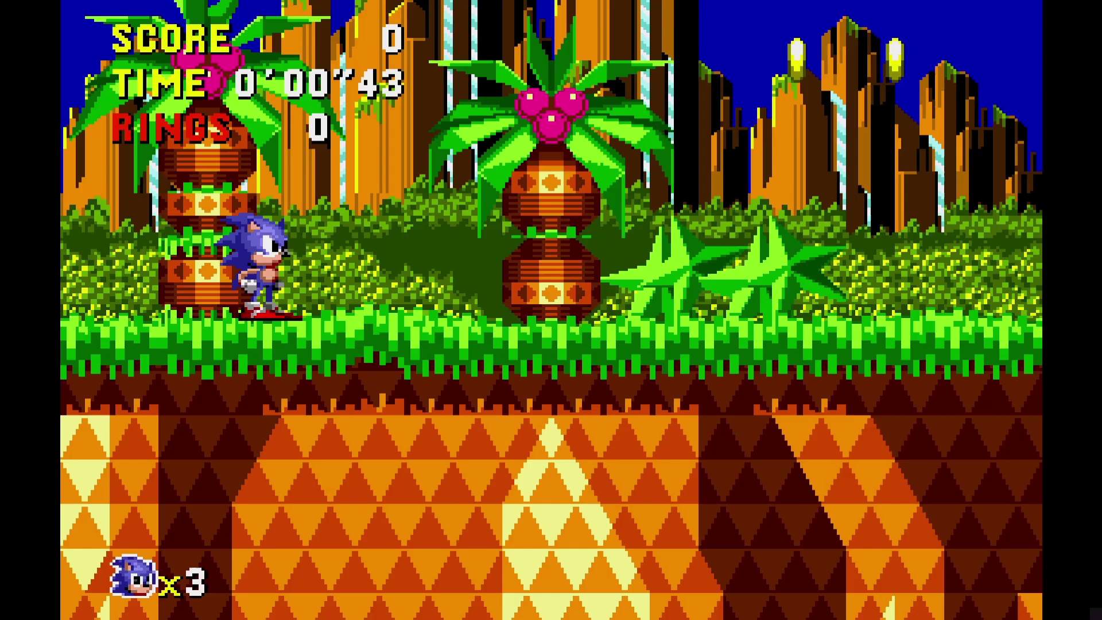
key("space")
key("Right")
key("space")
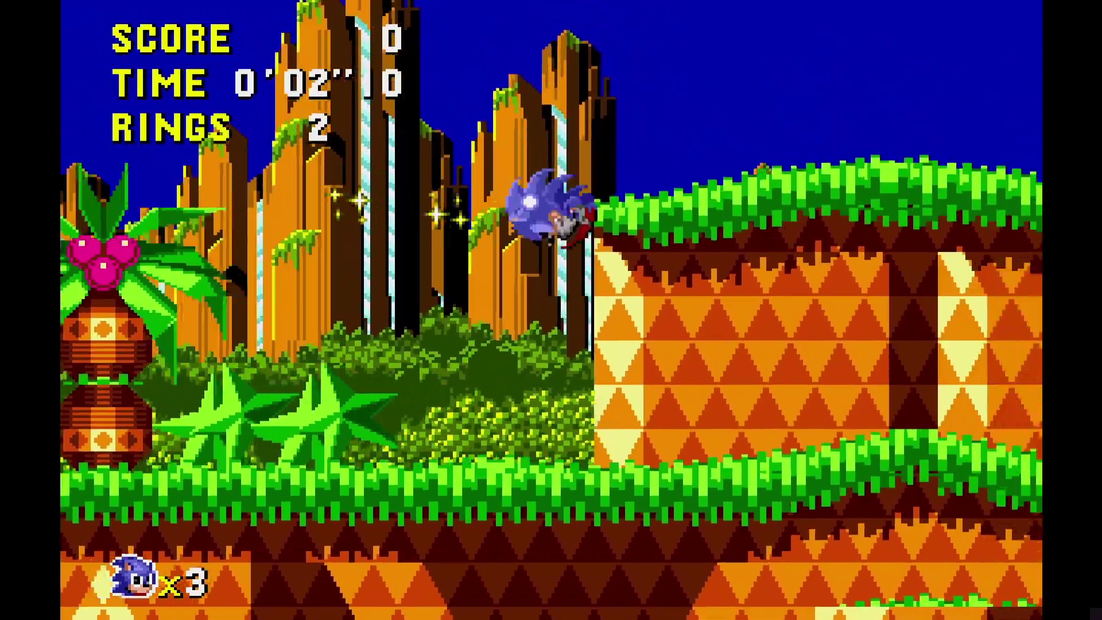
key("space")
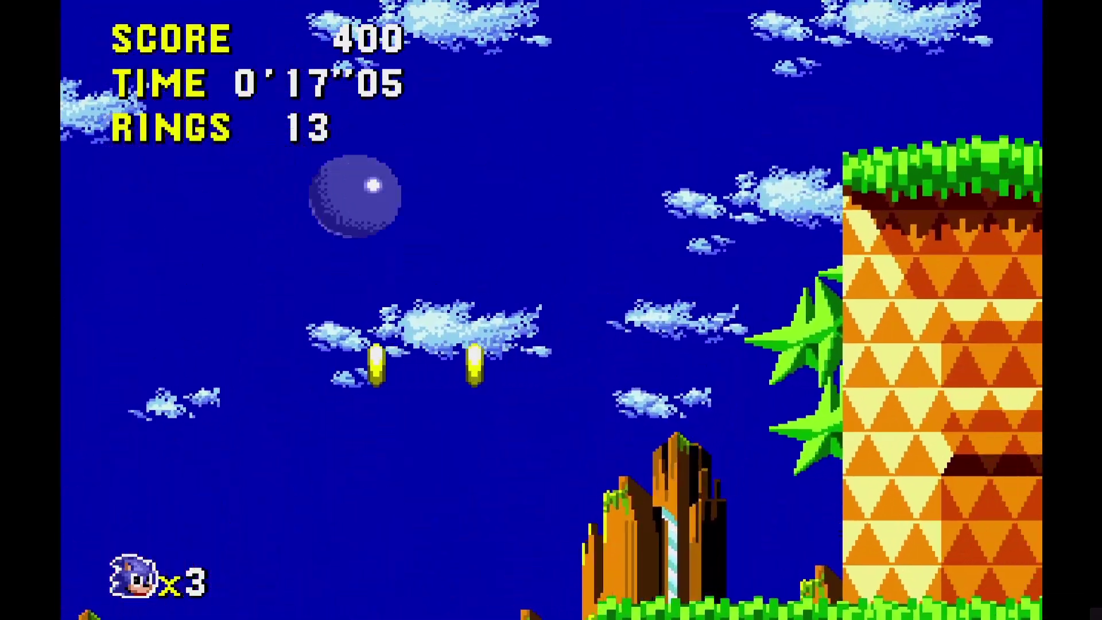
key("Right")
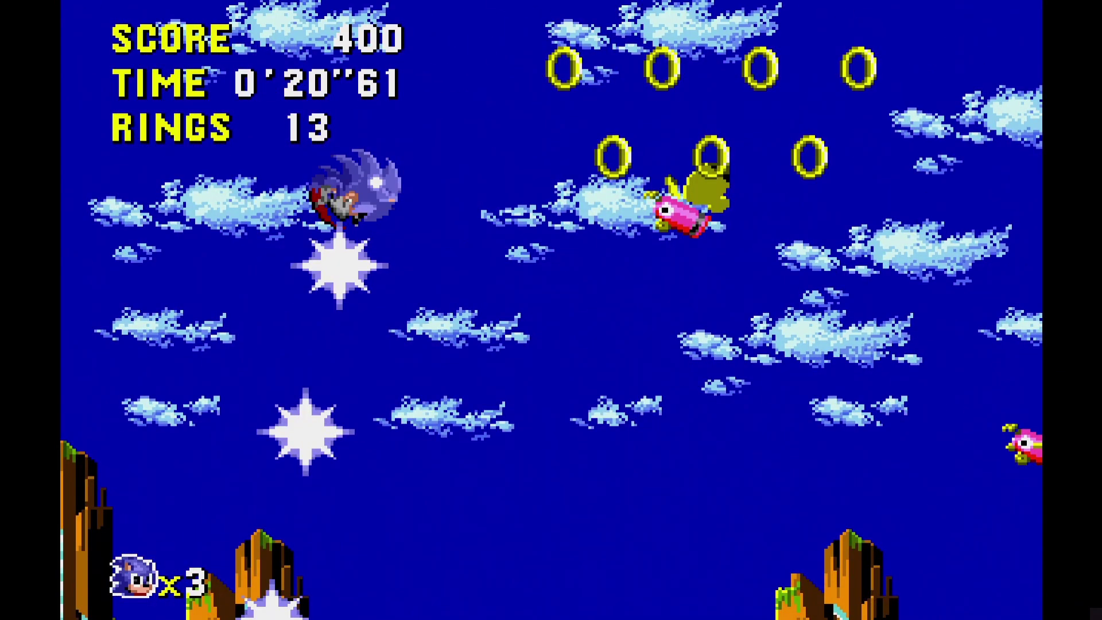
key("F1")
Close the Steam Store window covering RetroArch and resume from the menu.
key("BackSpace")
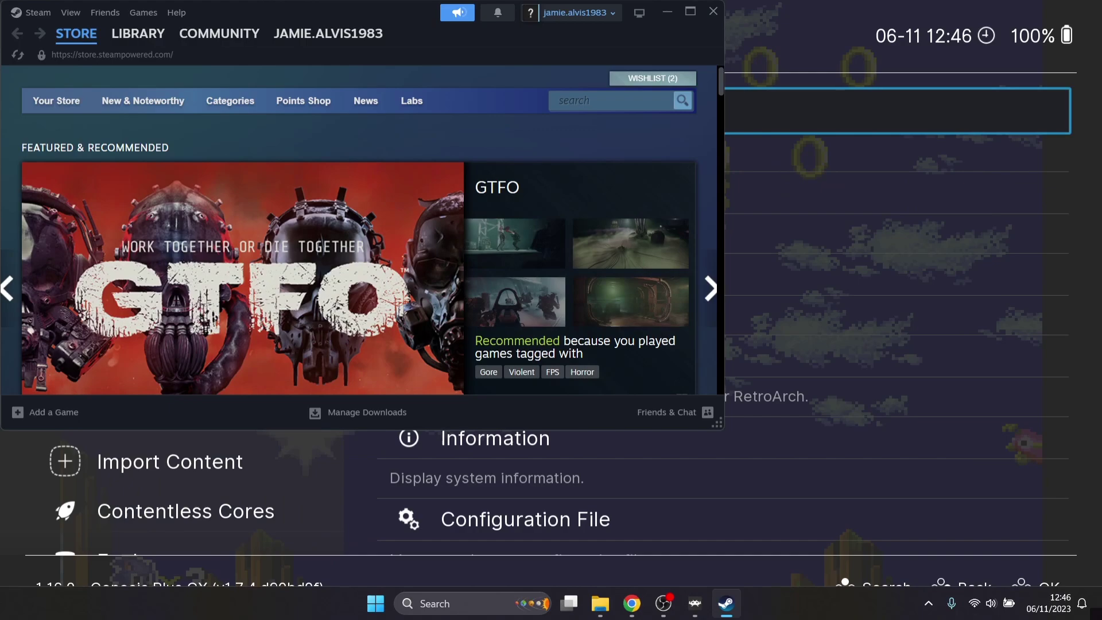
left_click(713, 12)
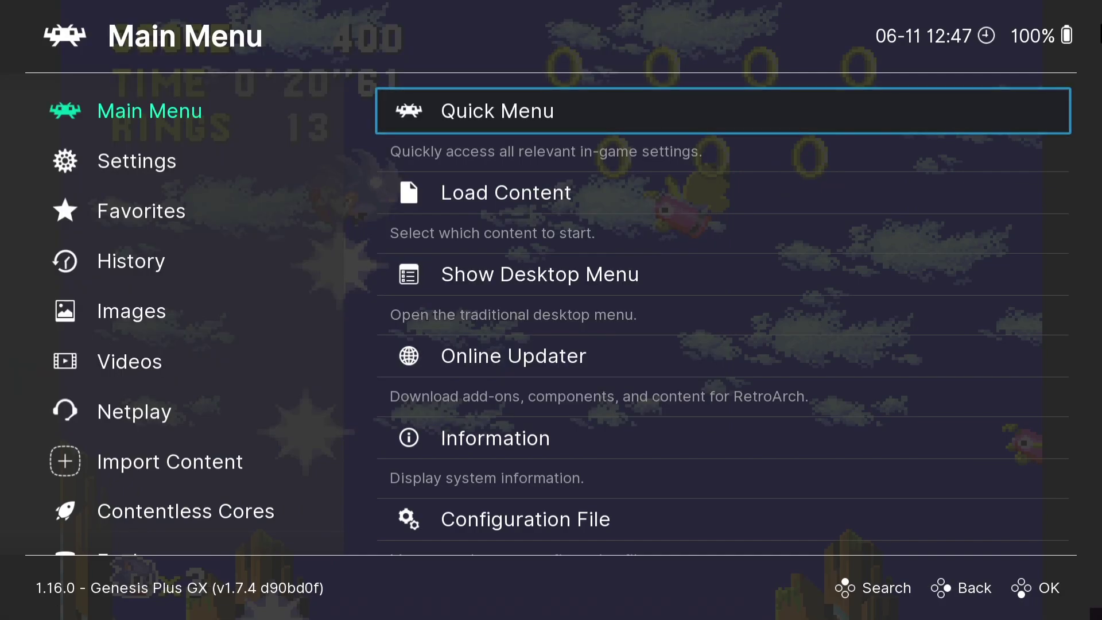
key("Return")
key("Return")
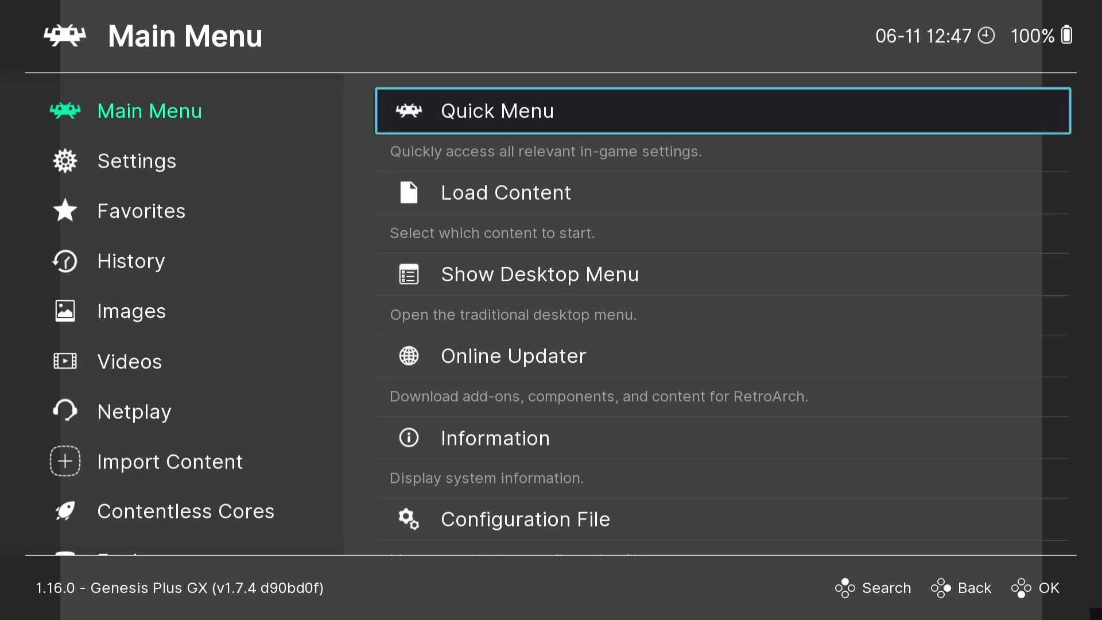
Go to Import Content > Manual Scan and open the Content Directory folder browser.
key("Left")
key("Down")
key("Down")
key("Down")
key("Down")
key("Down")
key("Down")
key("Down")
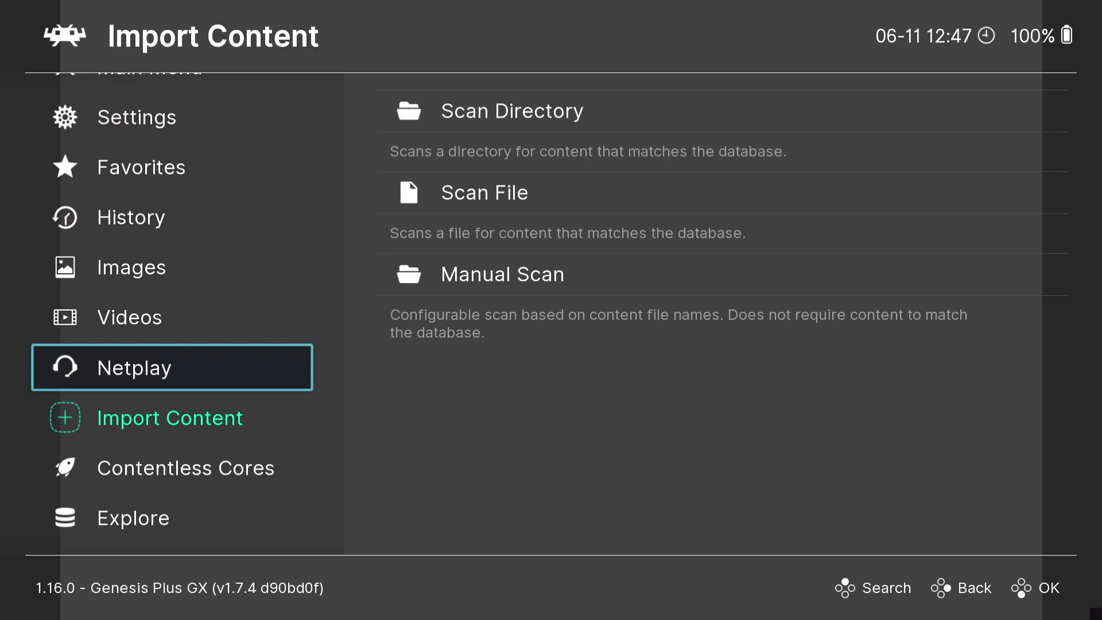
key("Down")
key("Right")
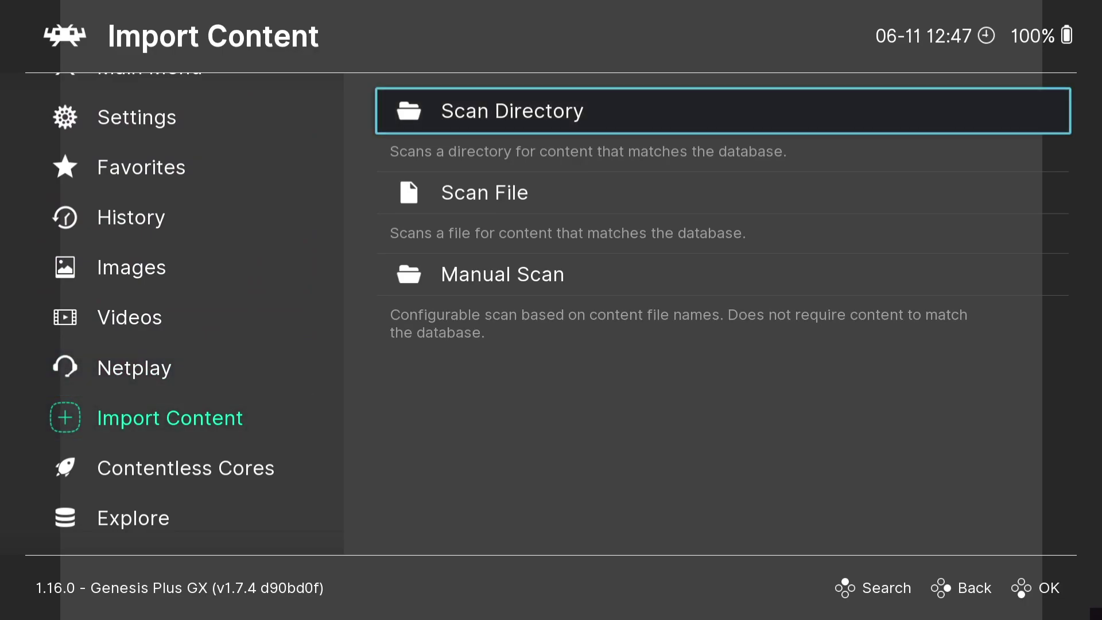
key("Down")
key("Down")
key("Return")
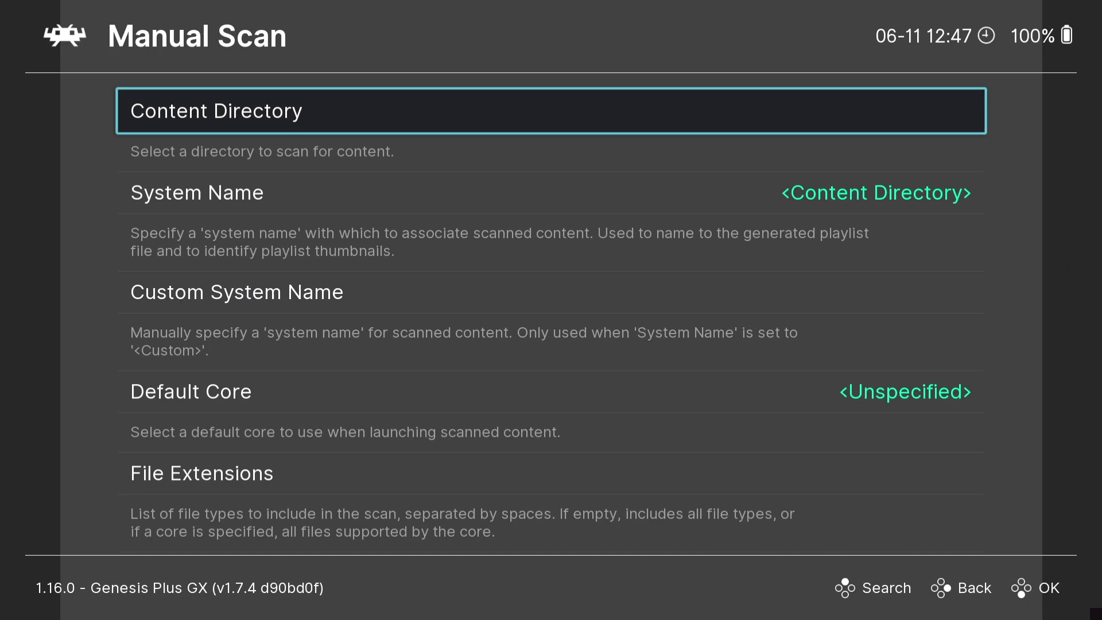
key("Return")
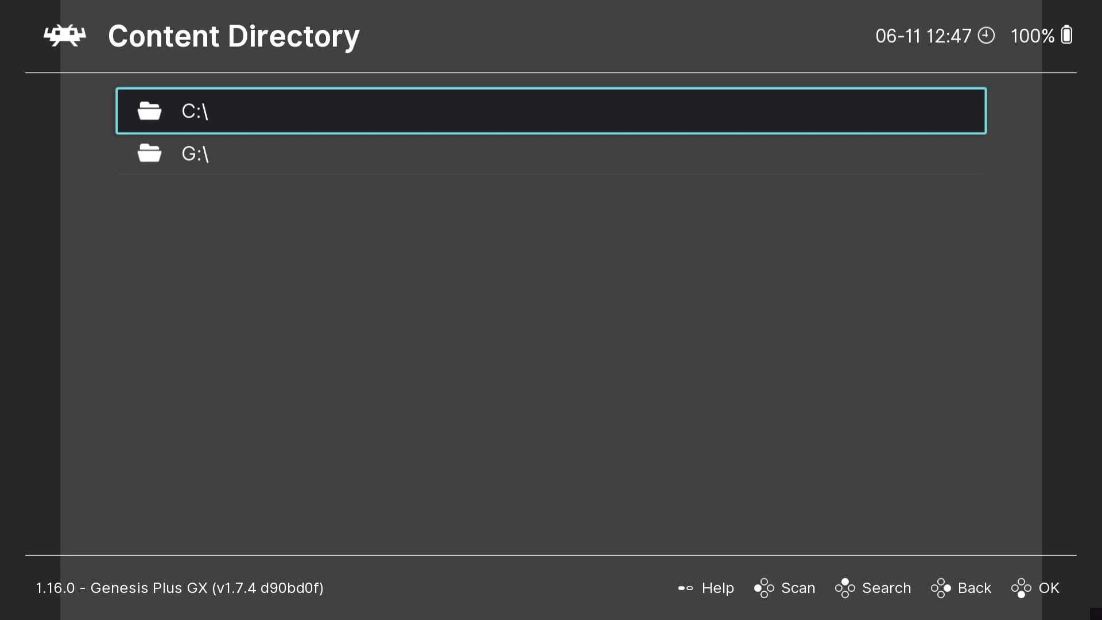
Browse into C:\ > Users and the user's own folder.
key("Return")
key("Down")
key("Up")
key("Up")
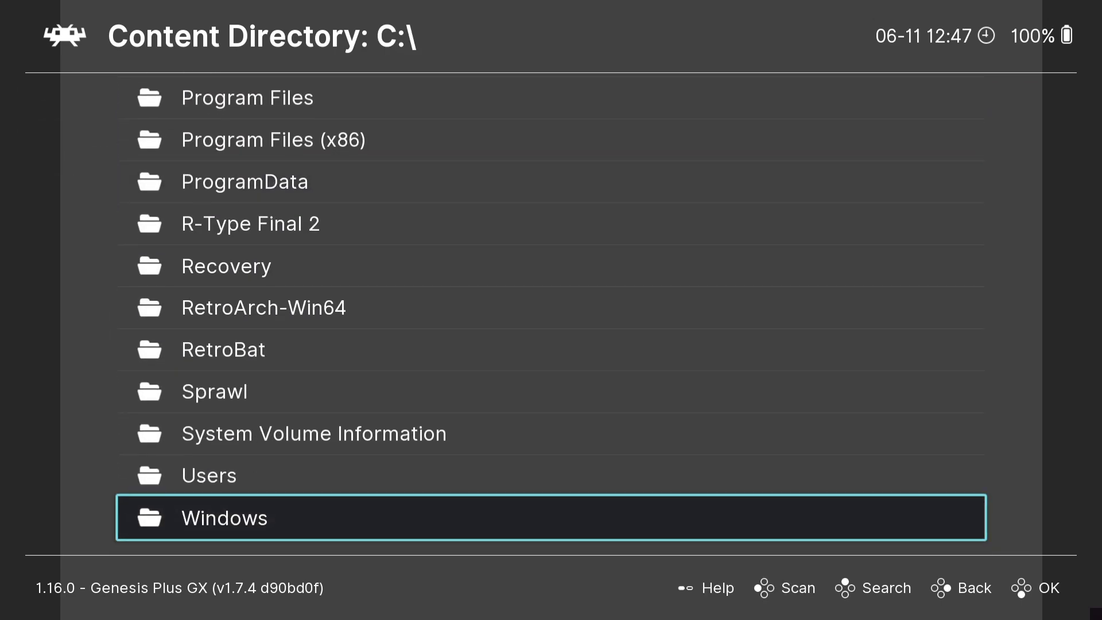
key("Up")
key("Return")
key("Down")
key("Down")
key("Down")
key("Down")
key("Down")
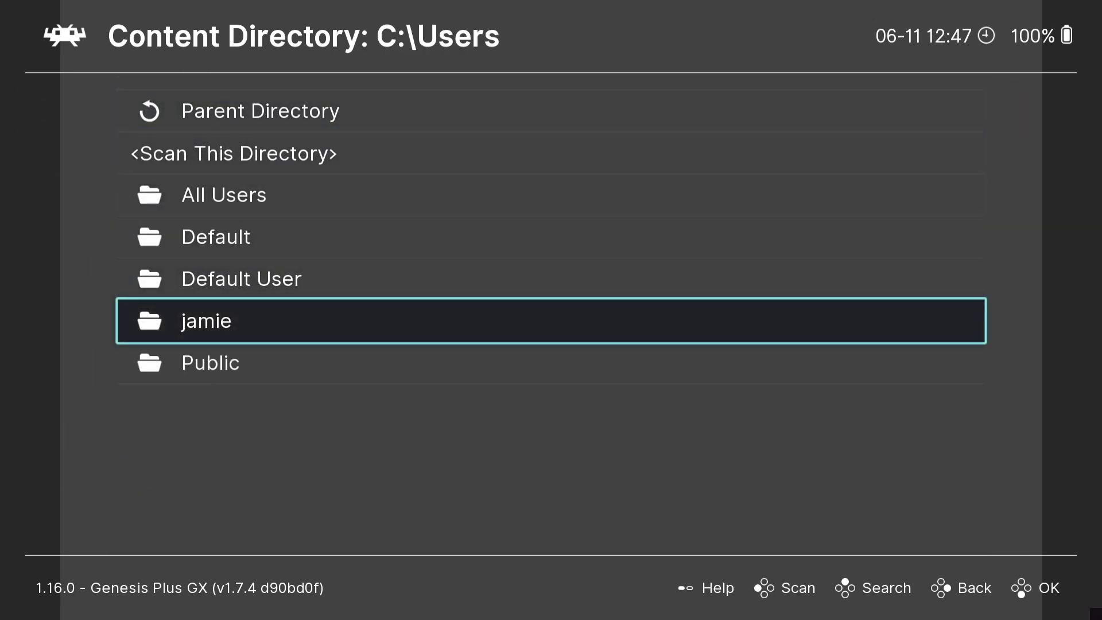
key("Return")
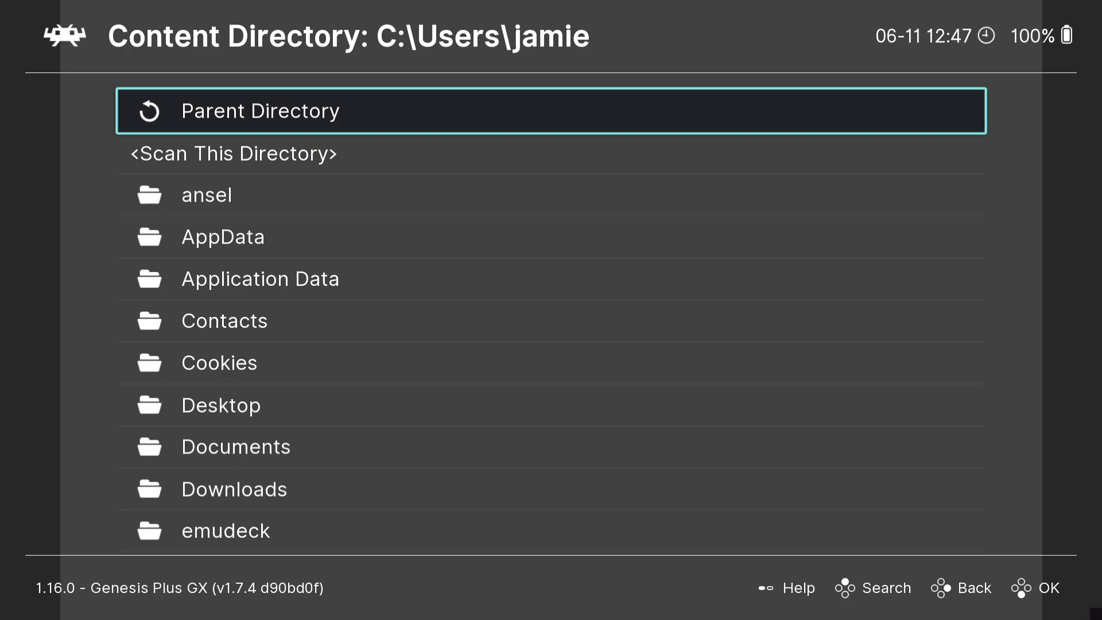
Open Desktop > Sega CD, set it as the content directory, and start the scan.
key("Down")
key("Down")
key("Down")
key("Down")
key("Down")
key("Down")
key("Down")
key("Return")
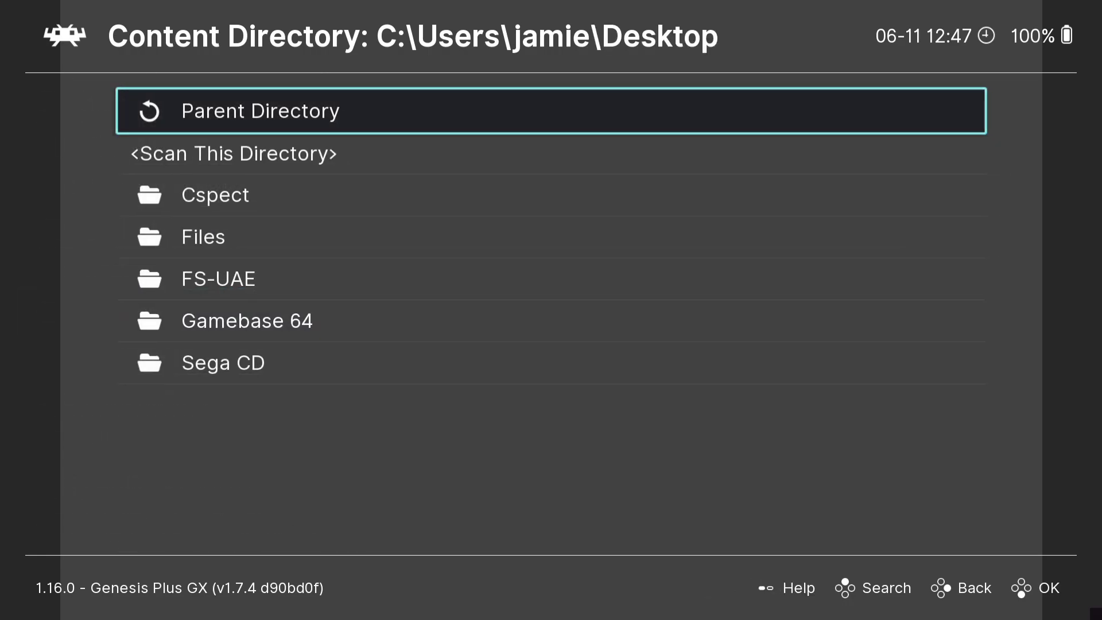
key("Down")
key("Down")
key("Down")
key("Down")
key("Down")
key("Down")
key("Return")
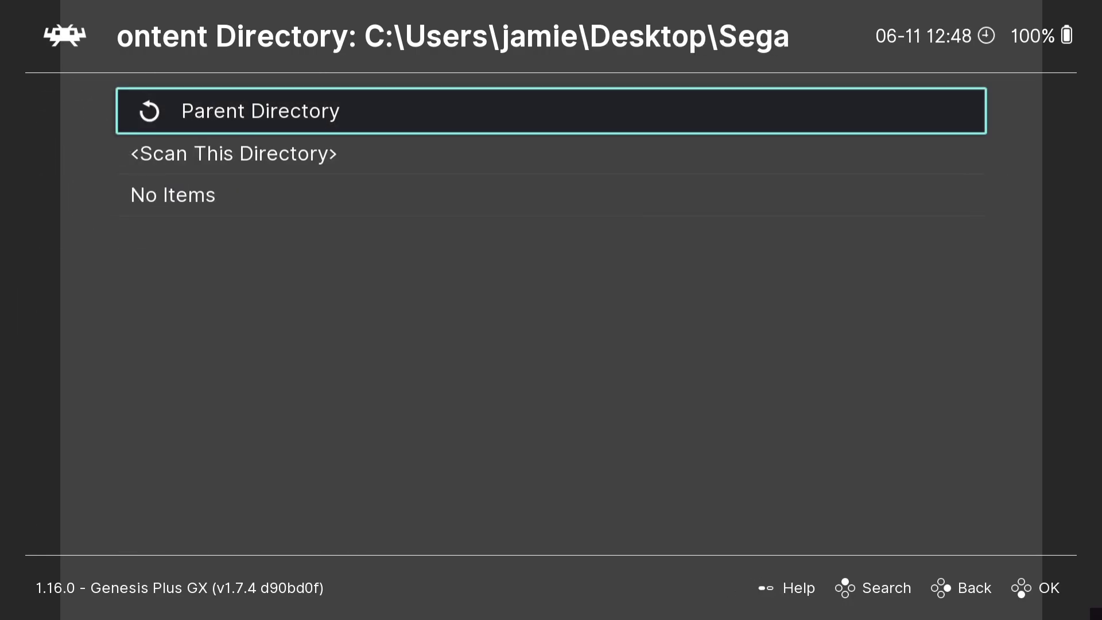
key("Down")
key("Return")
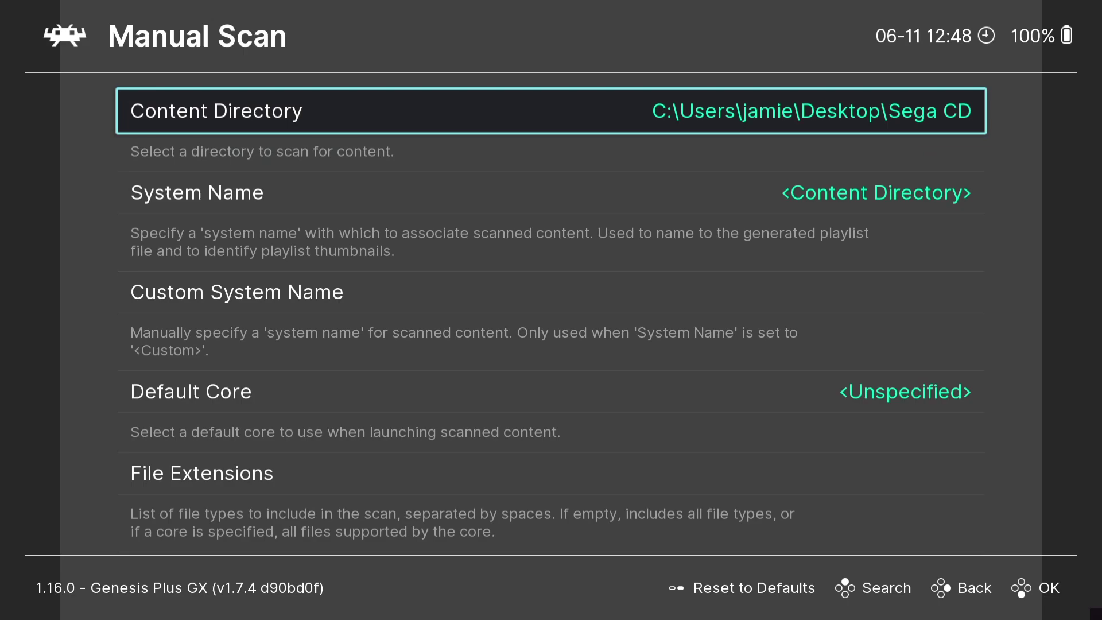
key("Up")
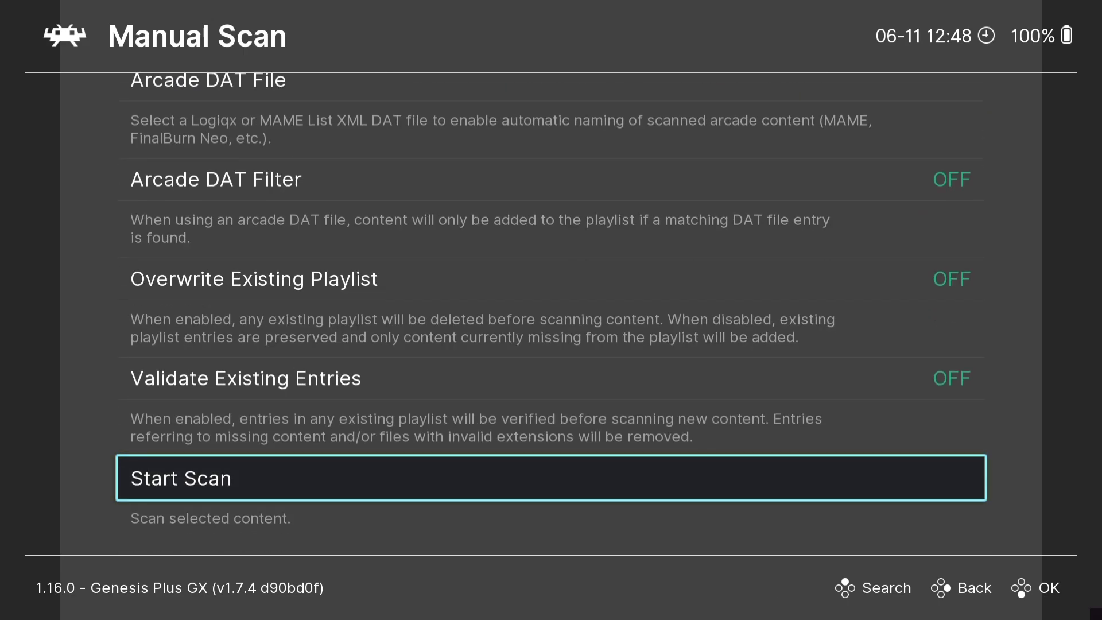
key("Return")
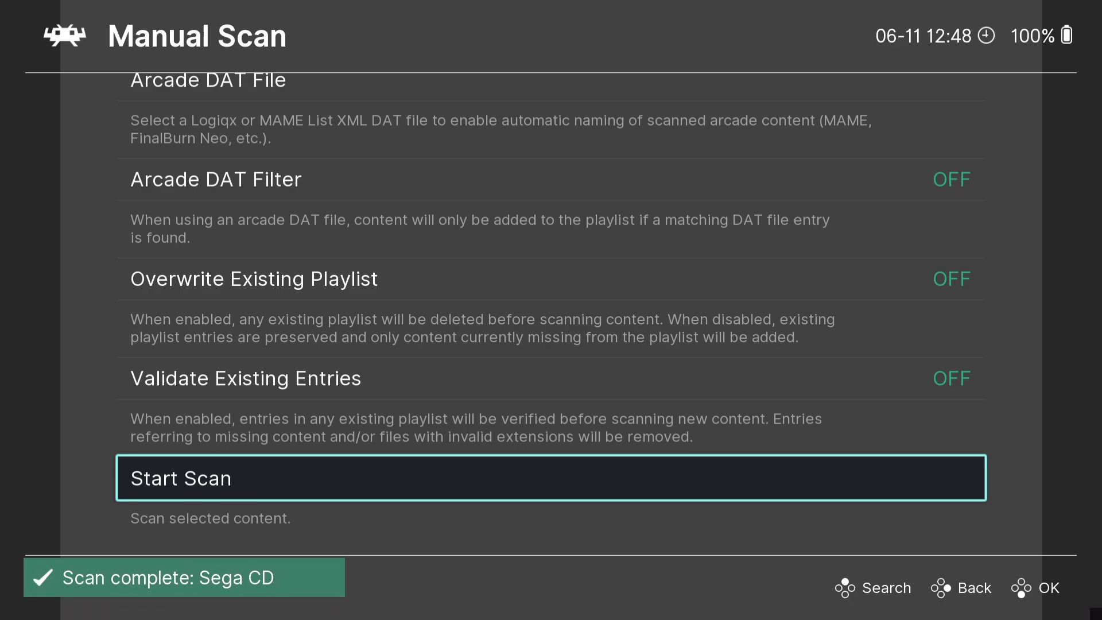
In the Sega CD playlist, set Final Fight CD (Europe)'s core association to Genesis Plus GX.
key("BackSpace")
key("BackSpace")
key("BackSpace")
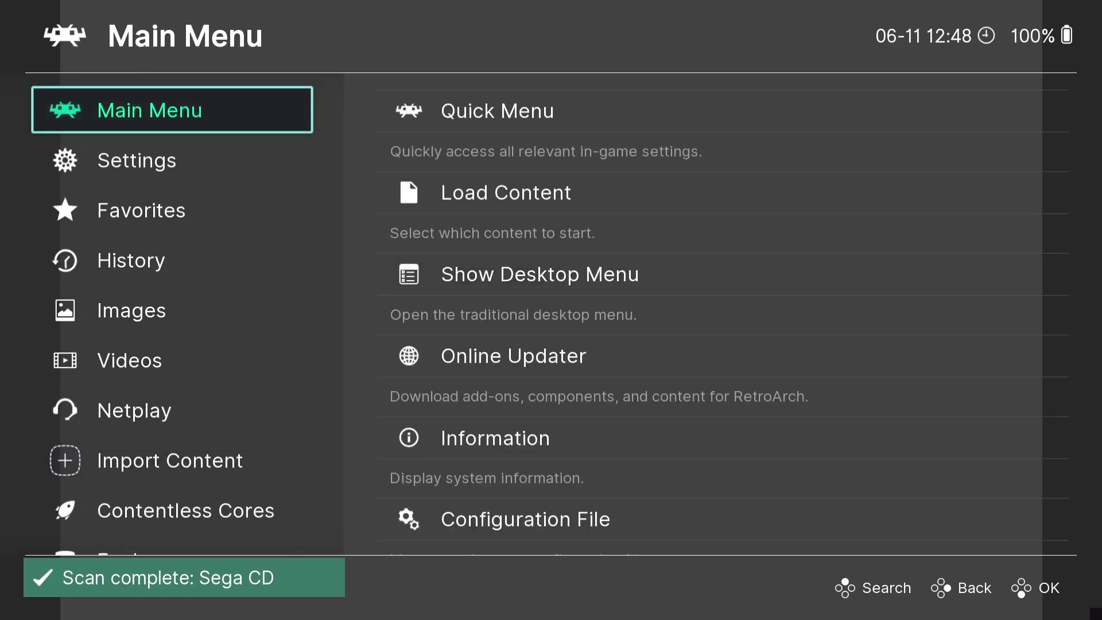
key("Down")
key("Down")
key("Down")
key("Down")
key("Down")
key("Down")
key("Down")
key("Down")
key("Down")
key("Down")
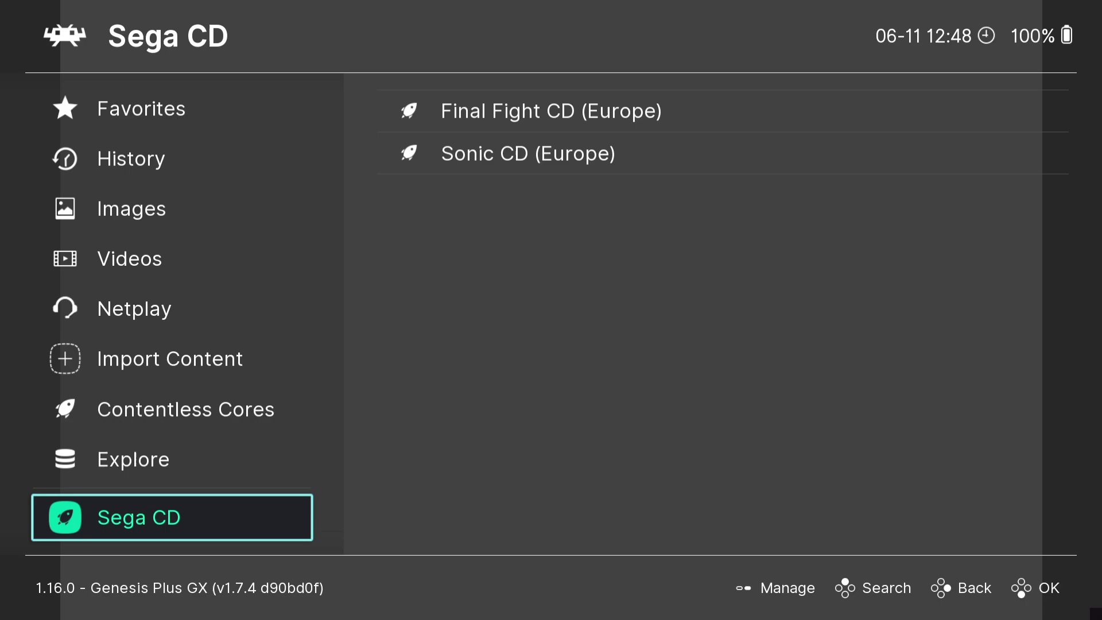
key("Right")
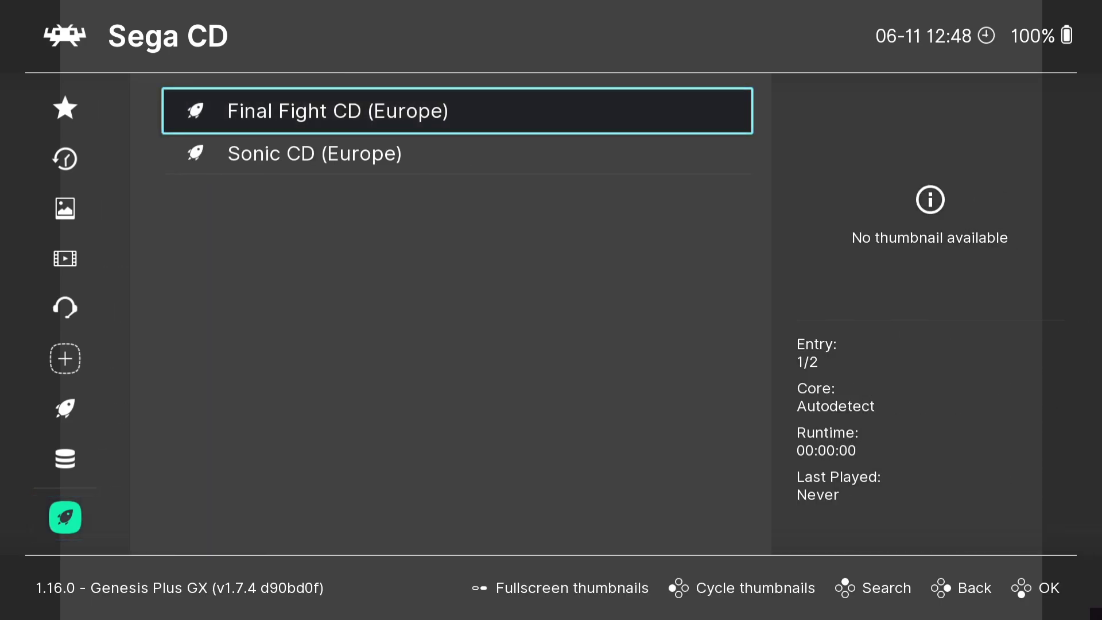
key("Down")
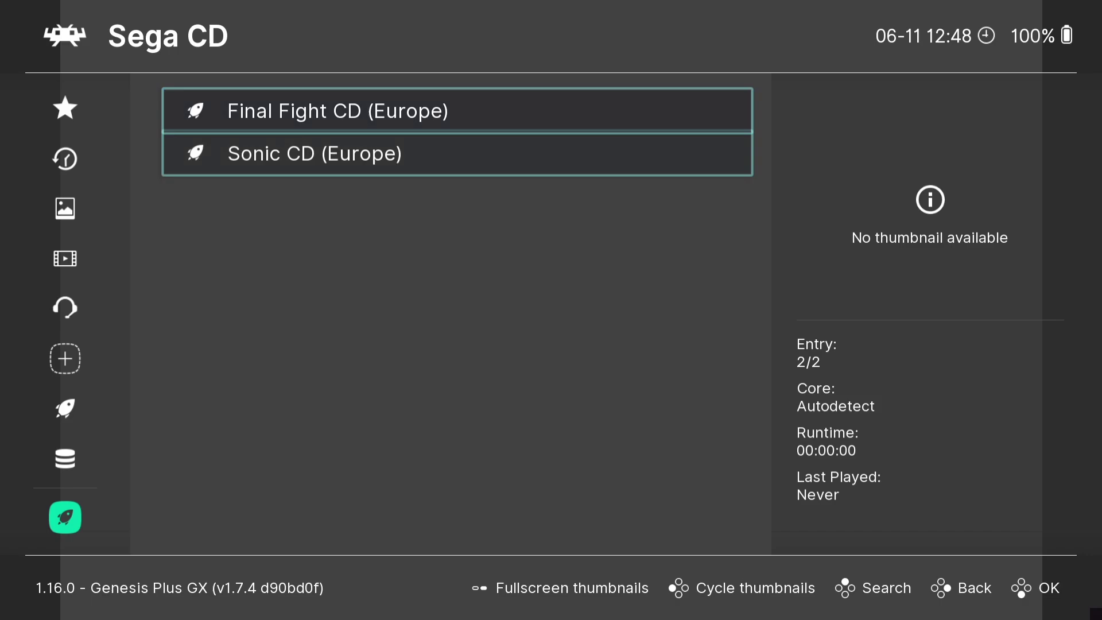
key("Up")
key("Return")
key("Down")
key("Down")
key("Down")
key("Down")
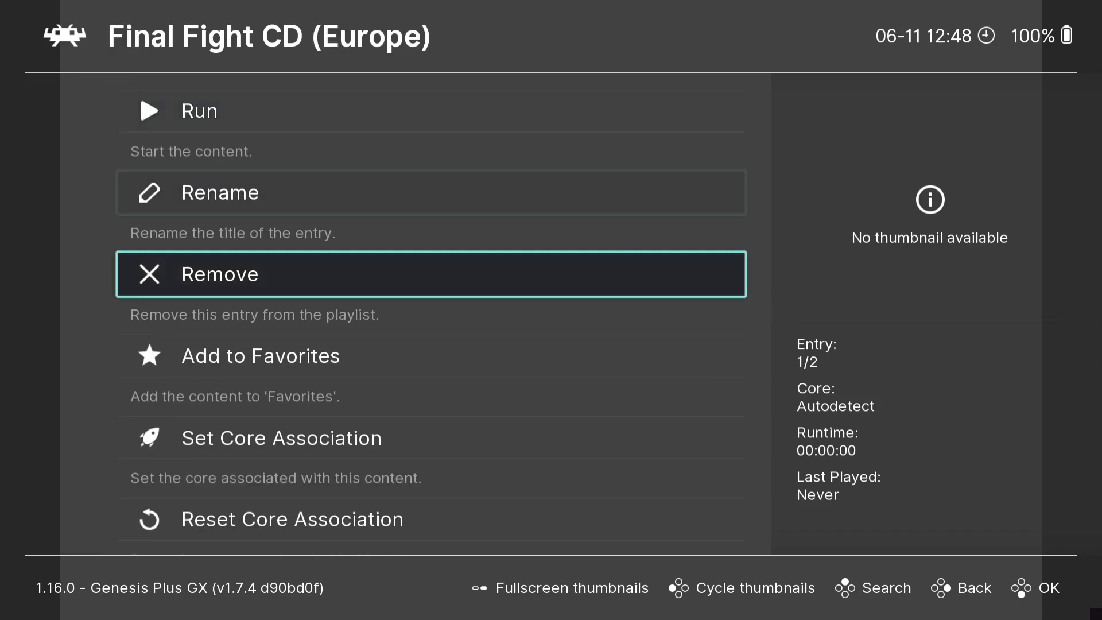
key("Return")
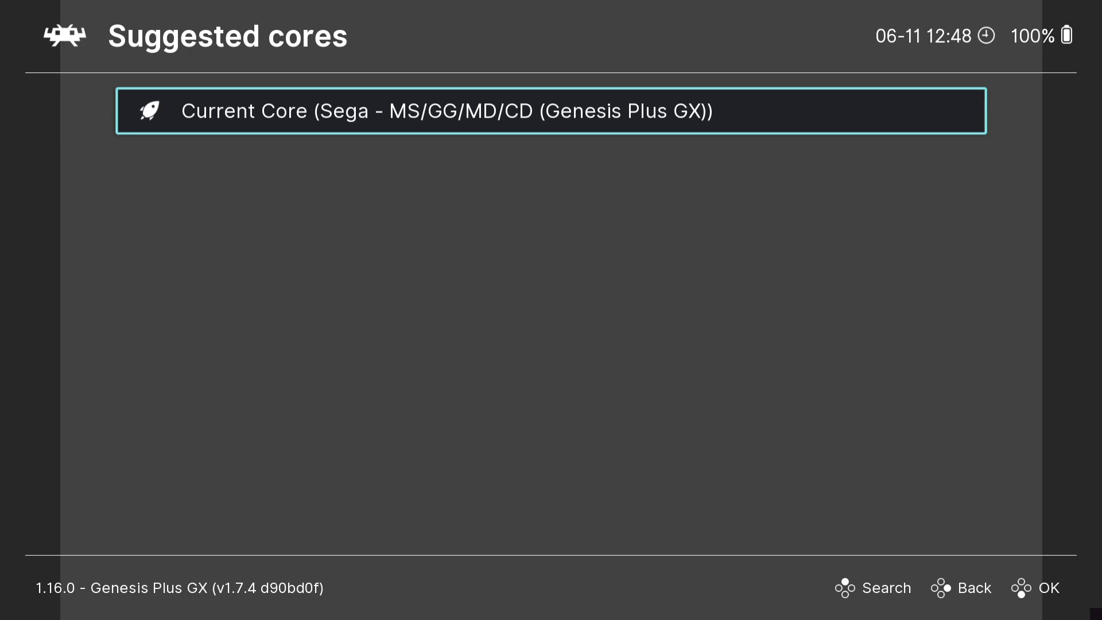
key("Return")
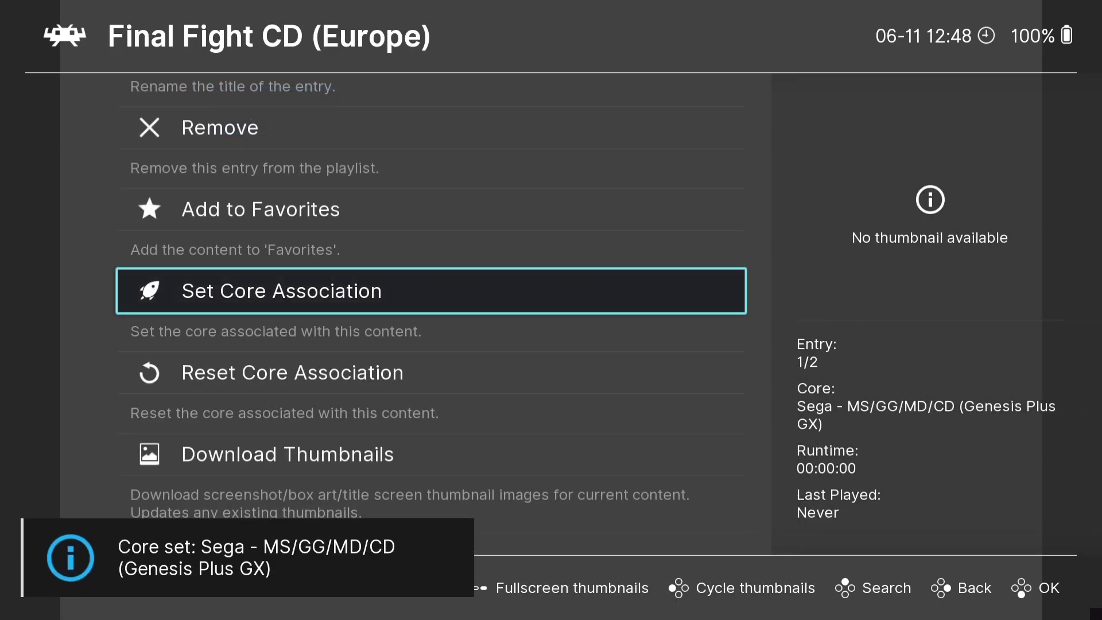
key("BackSpace")
key("Right")
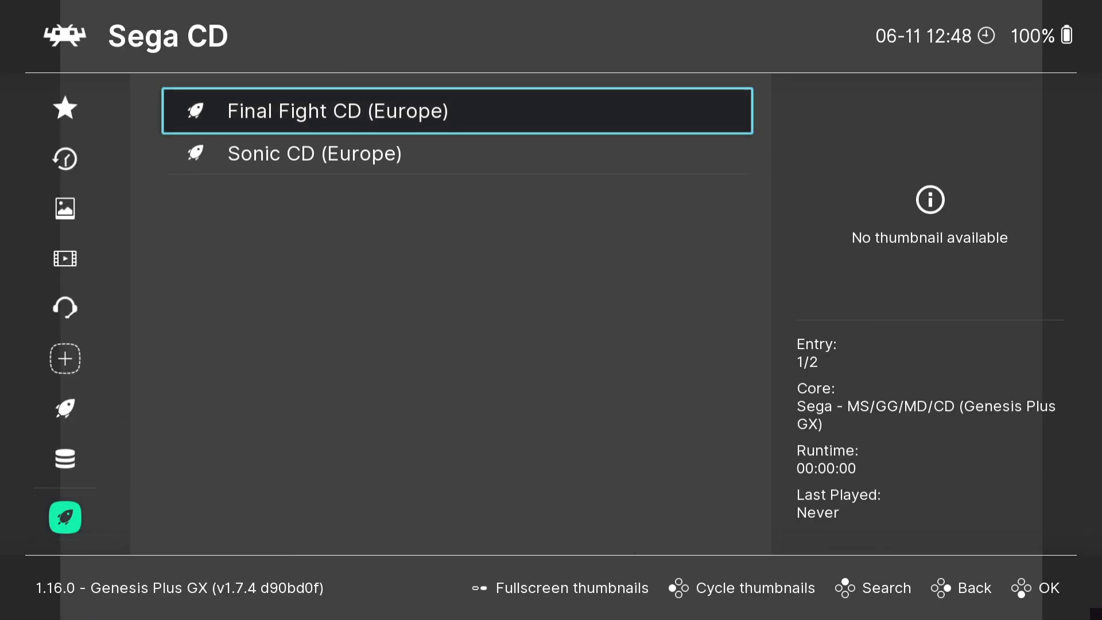
Run Final Fight CD (Europe), play briefly, then pause it with F1 to show the Quick Menu.
key("Return")
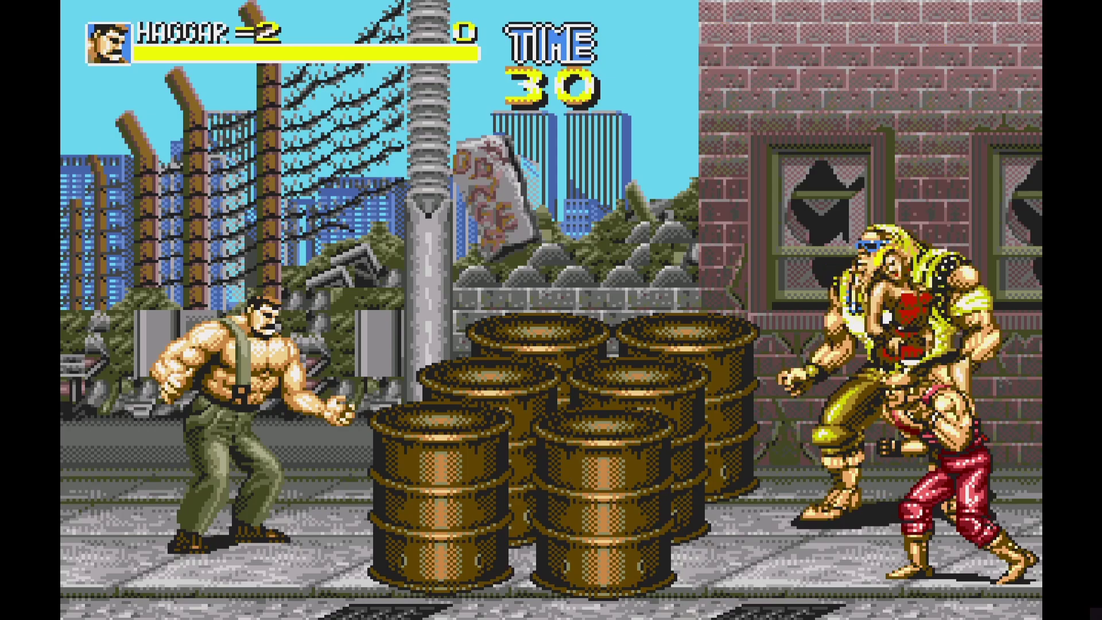
key("F1")
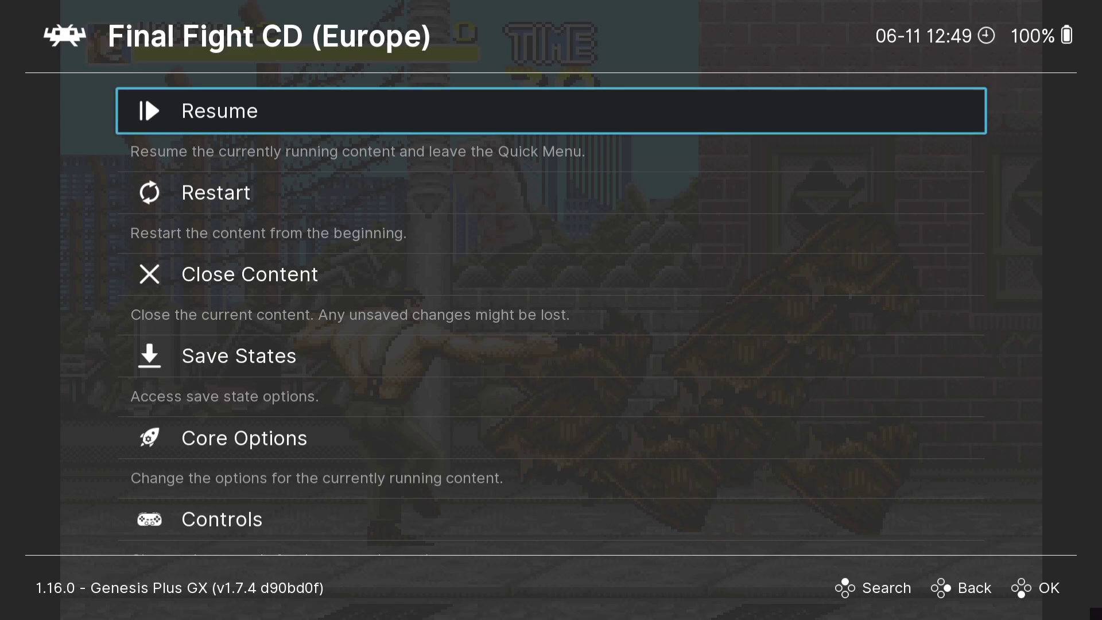
Set Core Options > Video > Core-Provided Aspect Ratio to 4:3 and resume the game.
key("Down")
key("Down")
key("Down")
key("Down")
key("Return")
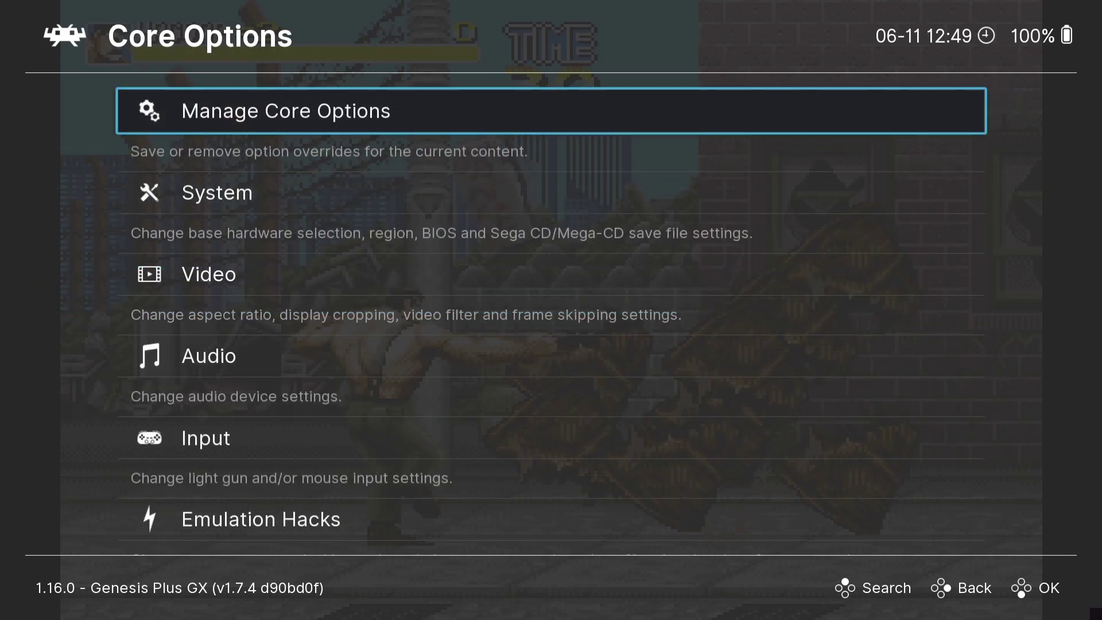
key("Down")
key("Down")
key("Return")
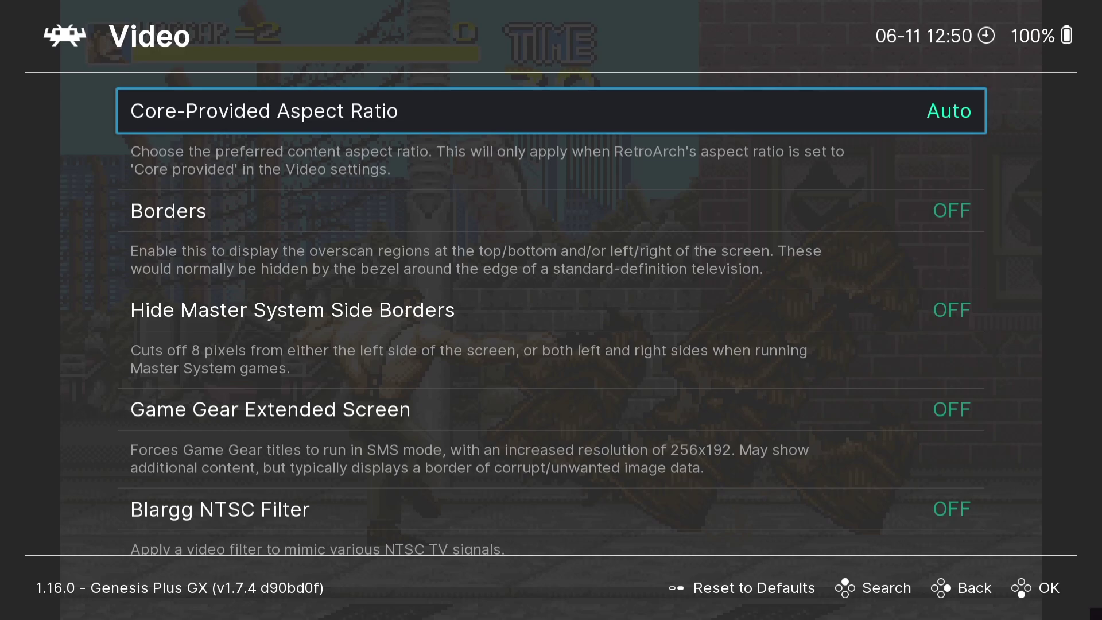
key("Return")
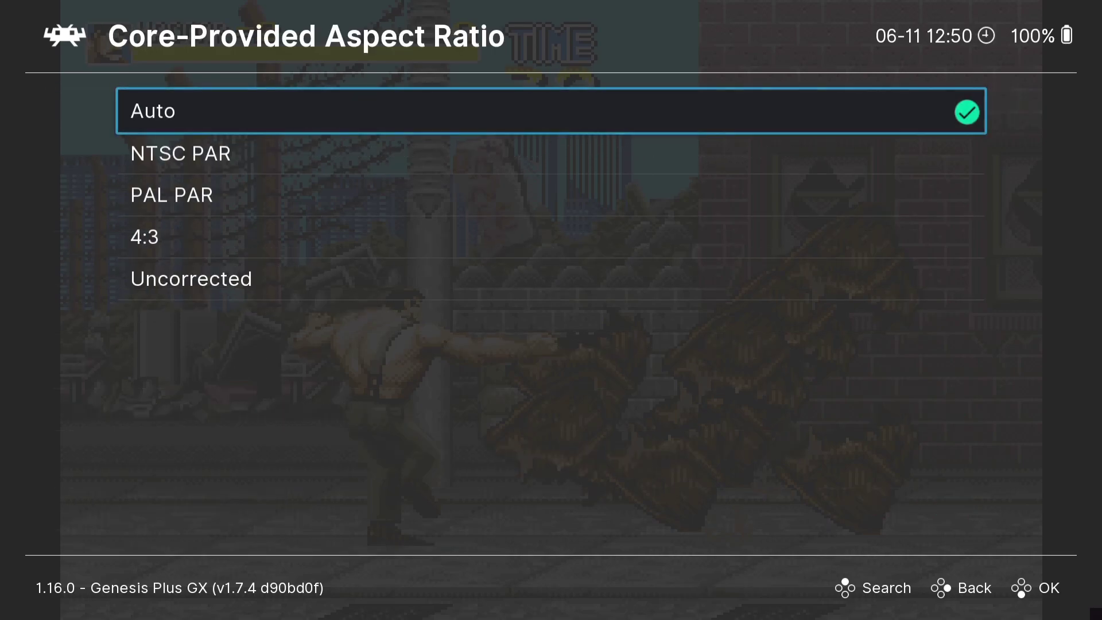
key("Down")
key("Down")
key("Down")
key("Return")
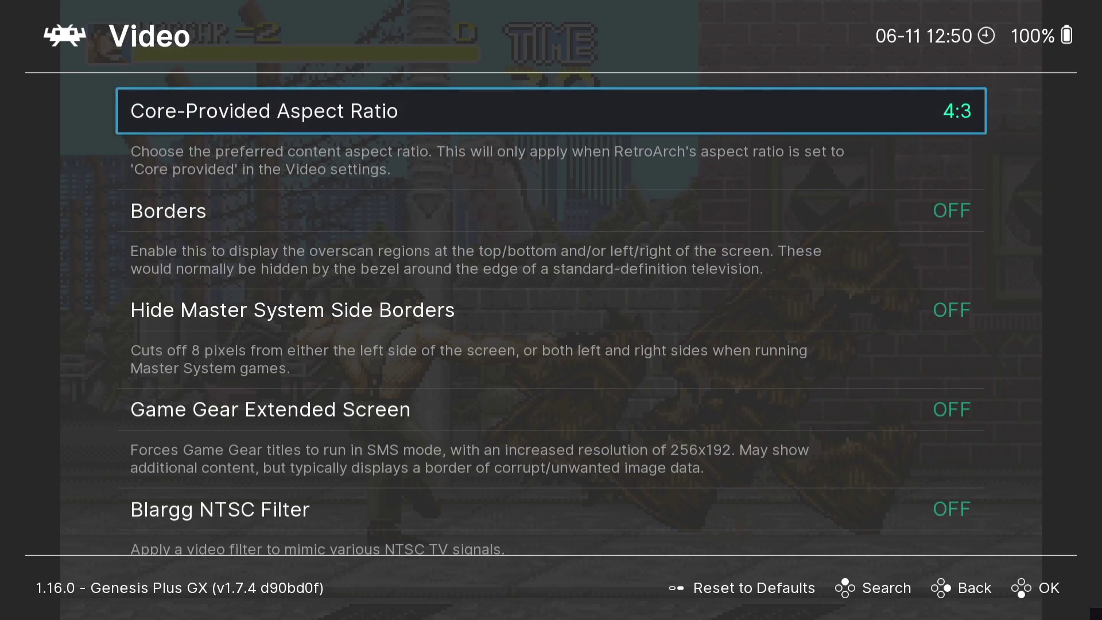
key("BackSpace")
key("BackSpace")
key("Up")
key("Up")
key("Up")
key("Up")
key("Return")
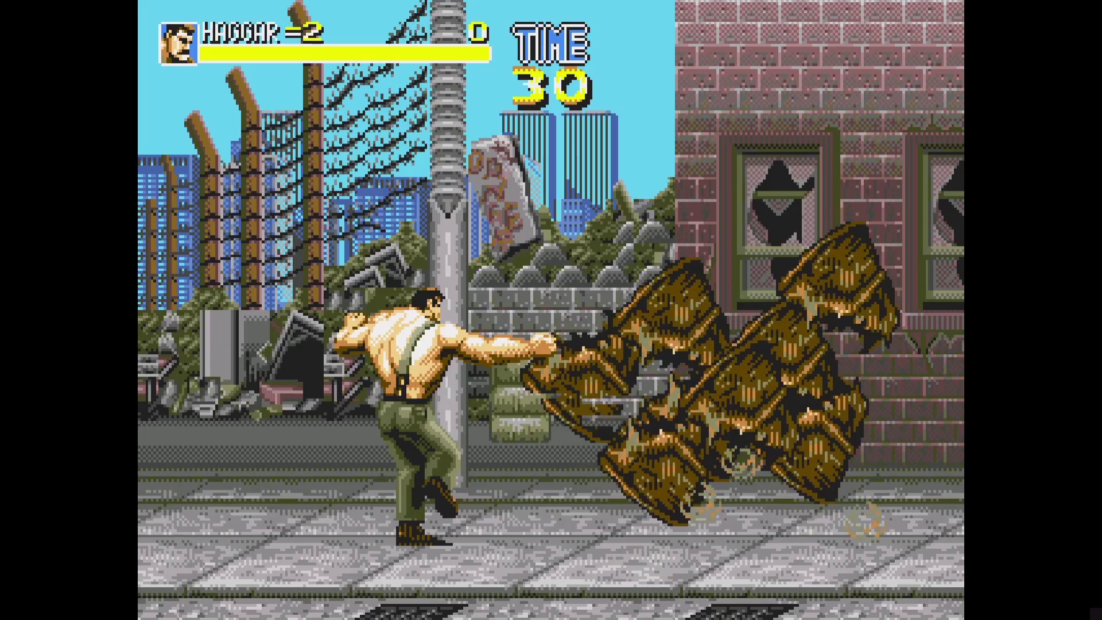
Walk Haggar left and right, jump past the pole, then pause to the Quick Menu.
key("Left")
key("Right")
key("x")
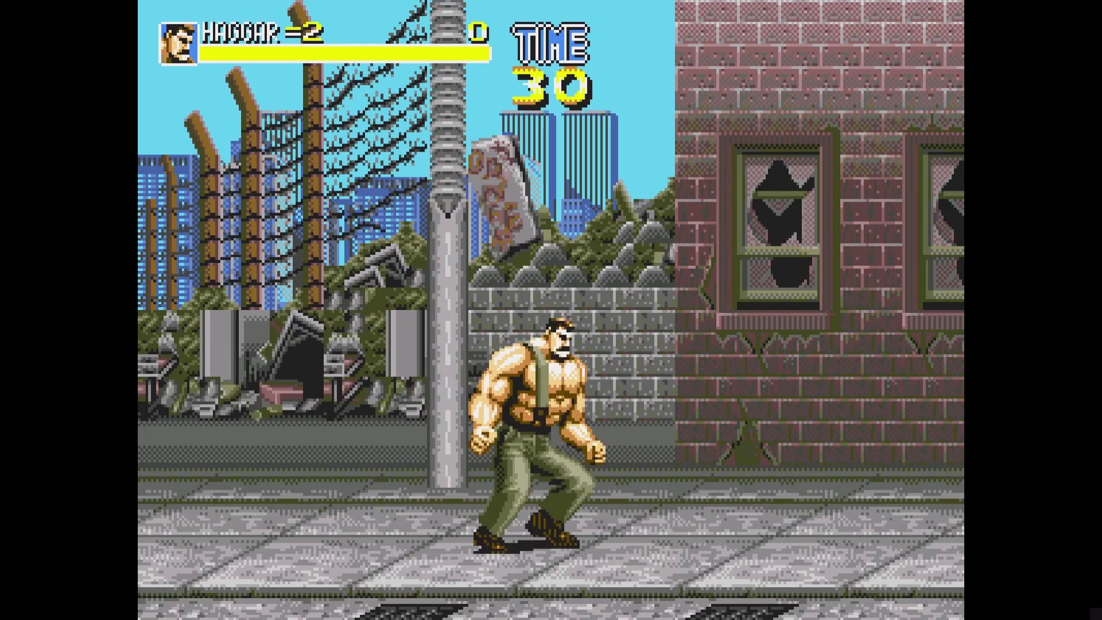
key("Left")
key("F1")
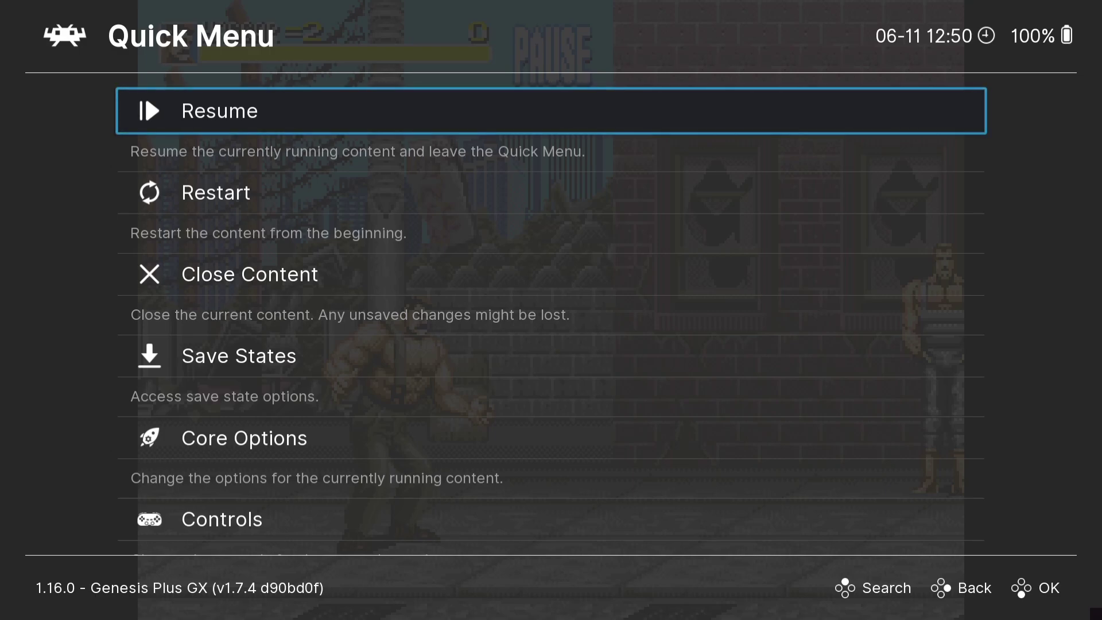
Turn Settings > Video > Scaling > Integer Scale ON and close the menu to resume.
key("Down")
key("Down")
key("Down")
key("BackSpace")
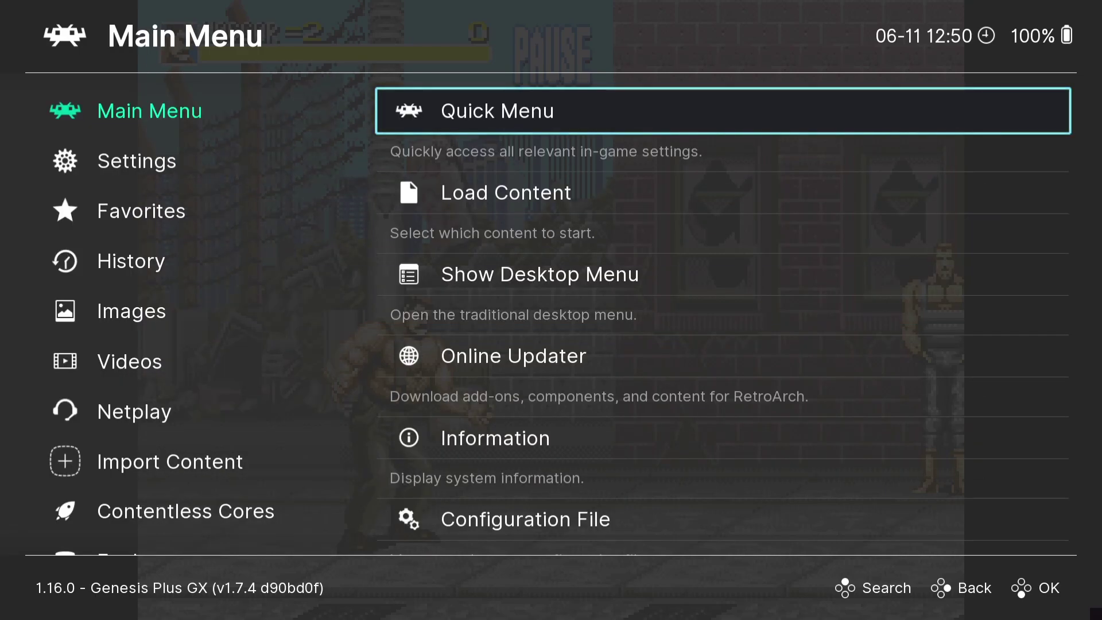
key("Left")
key("Down")
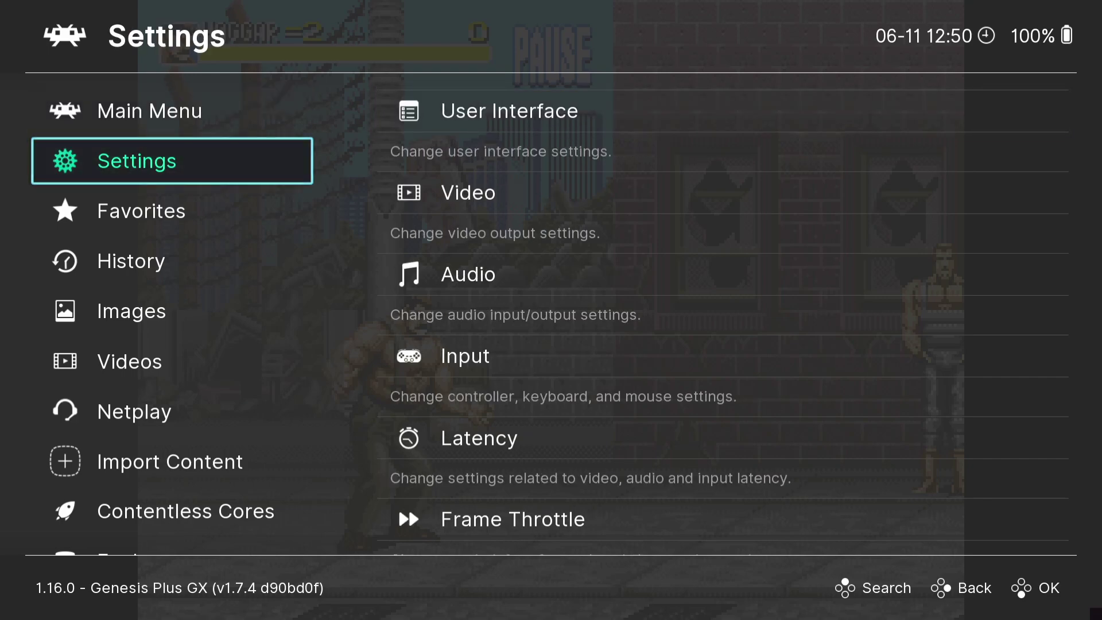
key("Right")
key("Down")
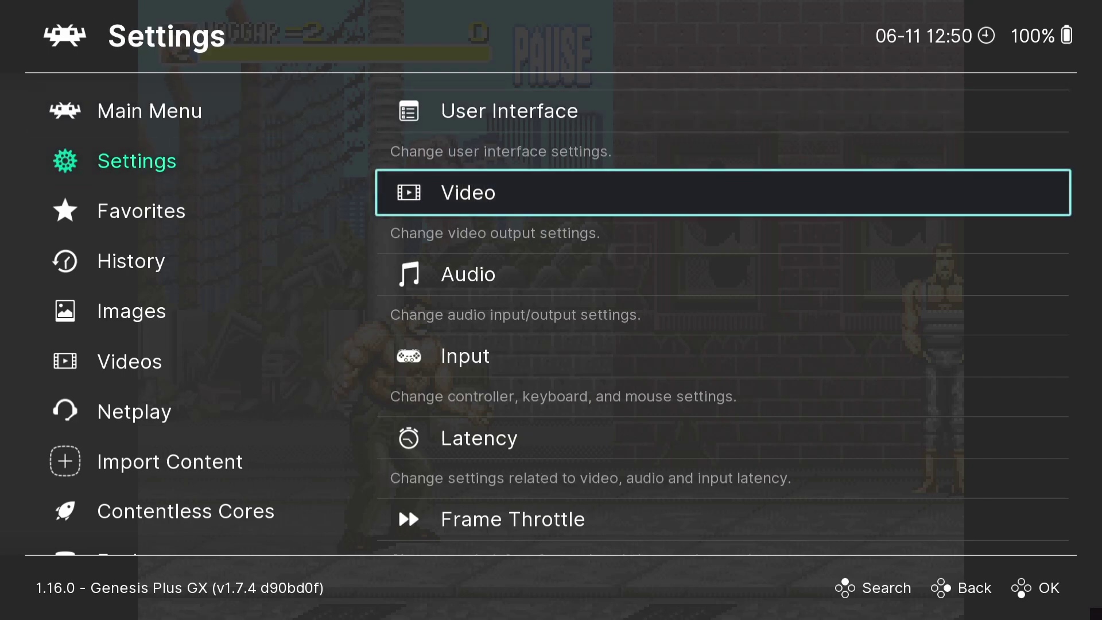
key("Return")
key("Down")
key("Return")
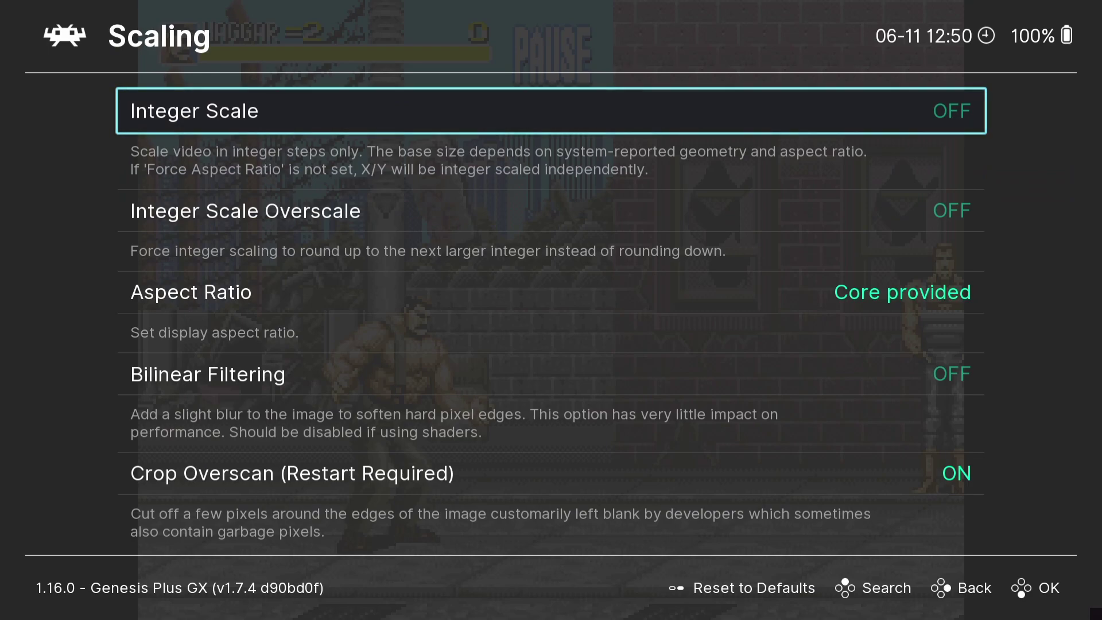
key("Return")
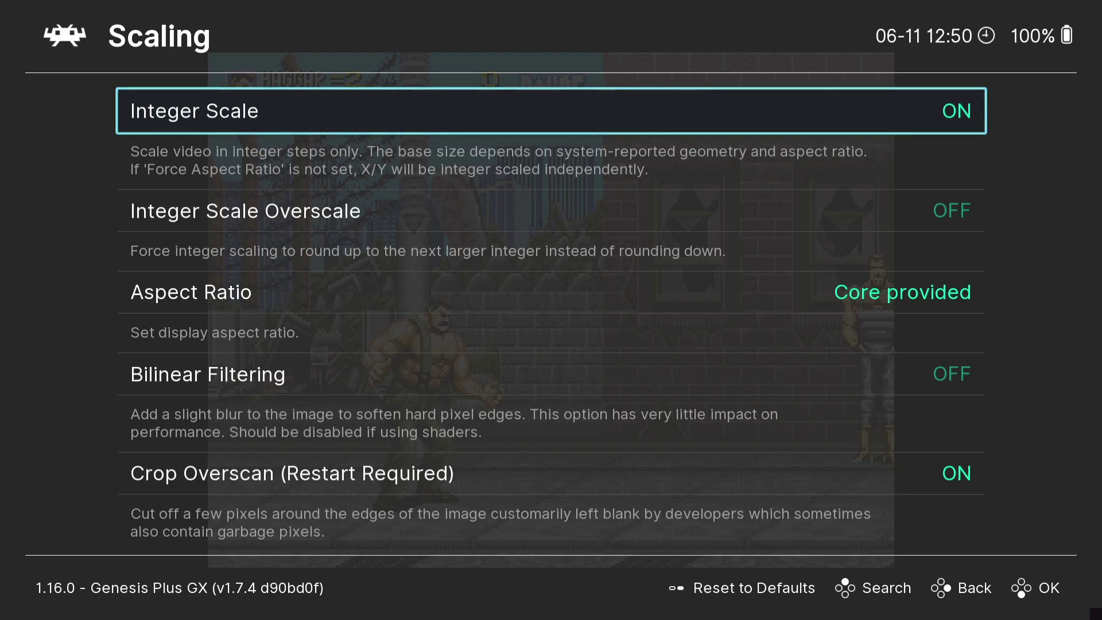
key("BackSpace")
key("F1")
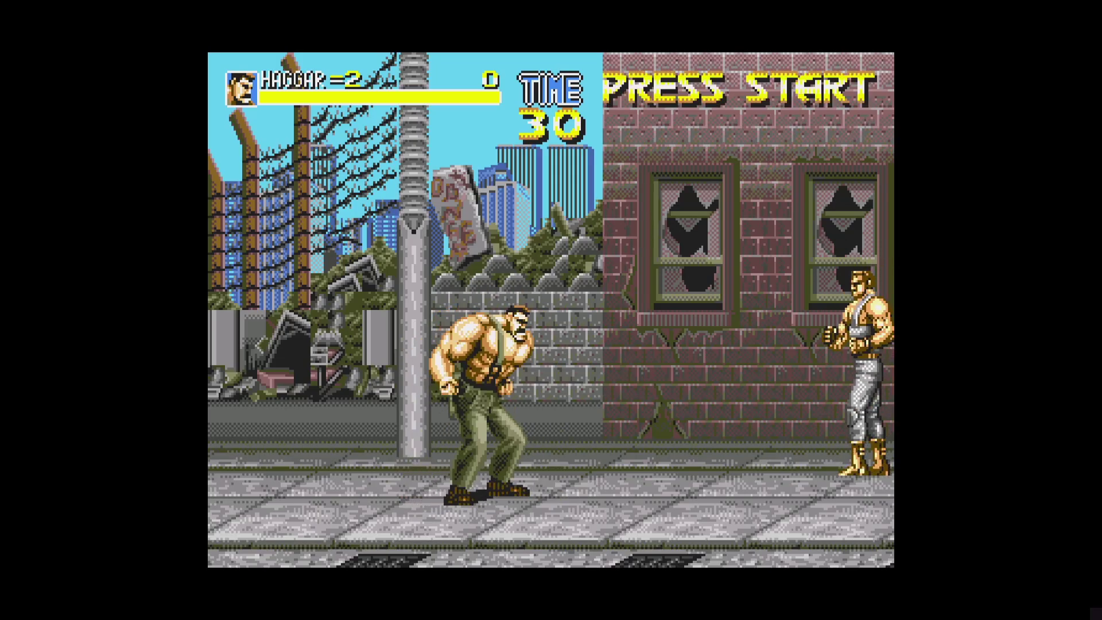
Fight Bred with Haggar using punches, jumps and dropkicks while advancing right.
key("Right")
key("z")
key("z")
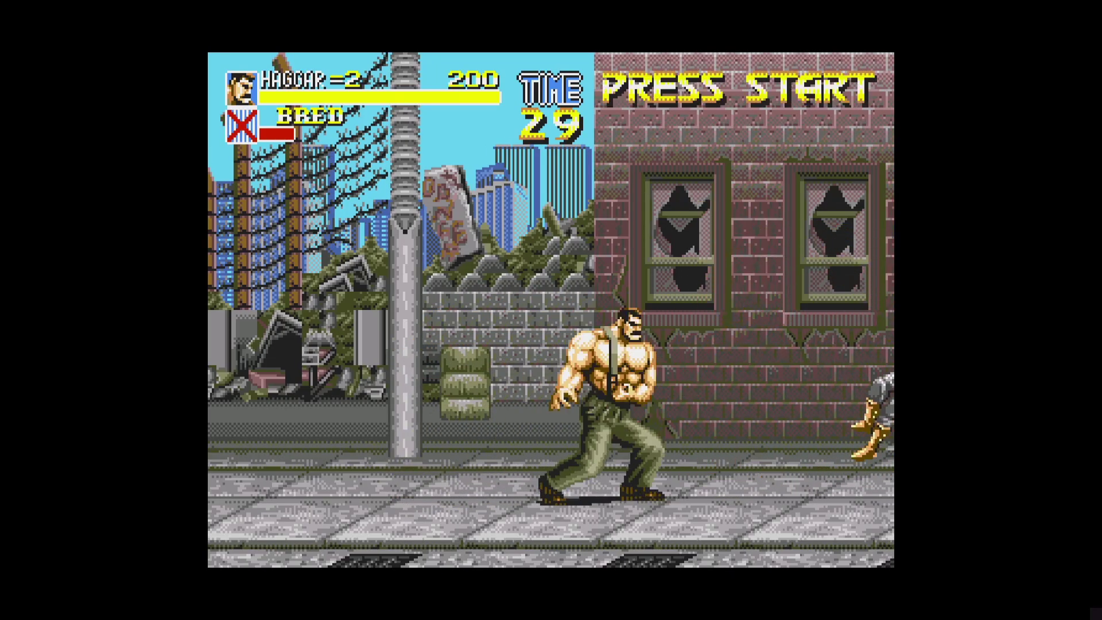
key("Right")
key("x")
key("z")
key("Right")
key("x")
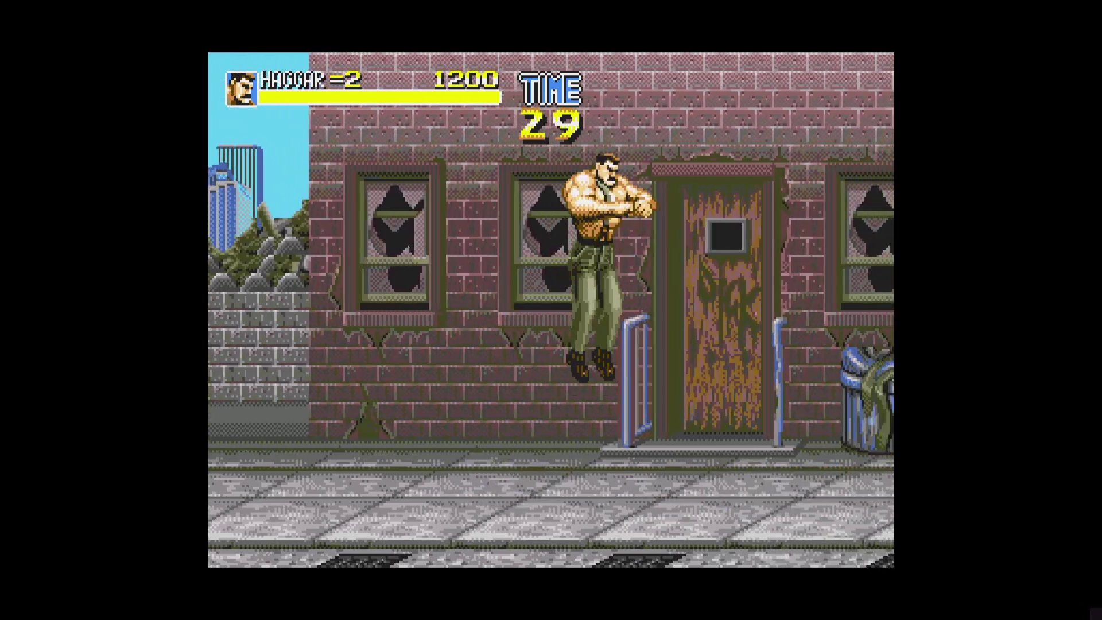
key("z")
key("Right")
key("Right")
key("Left")
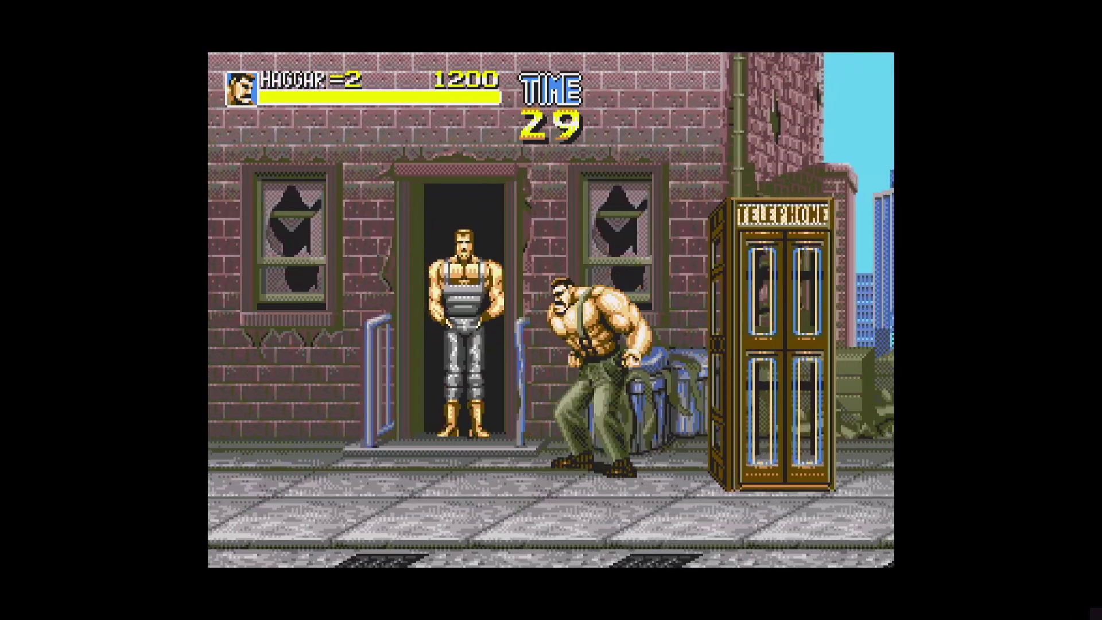
key("z")
key("z")
Pause Final Fight CD and go back to Settings > Video > Scaling.
key("F1")
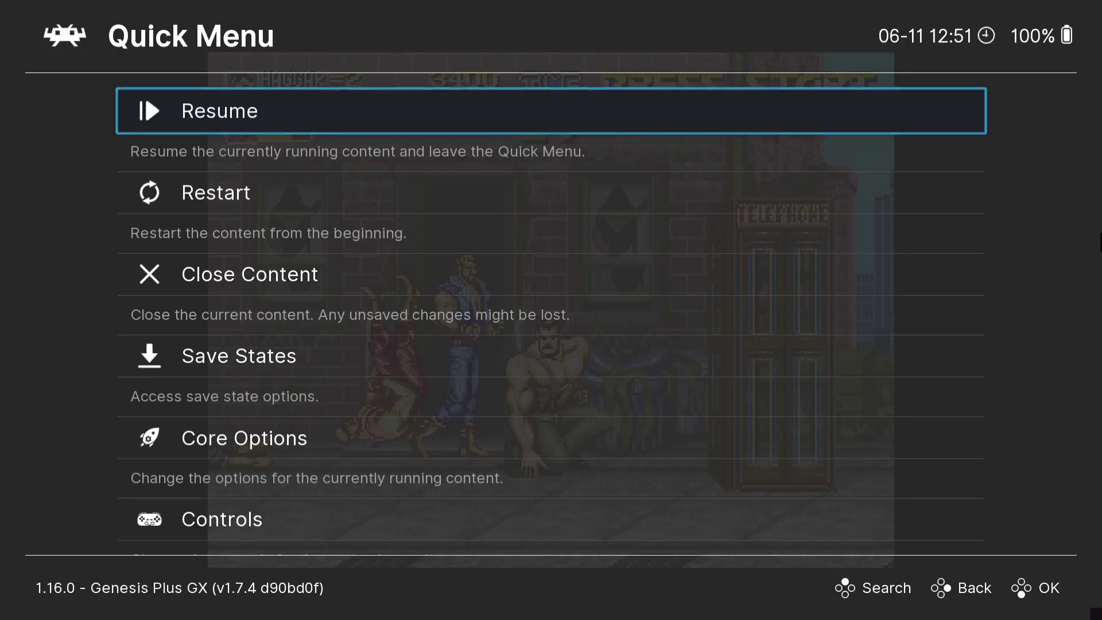
key("BackSpace")
key("Left")
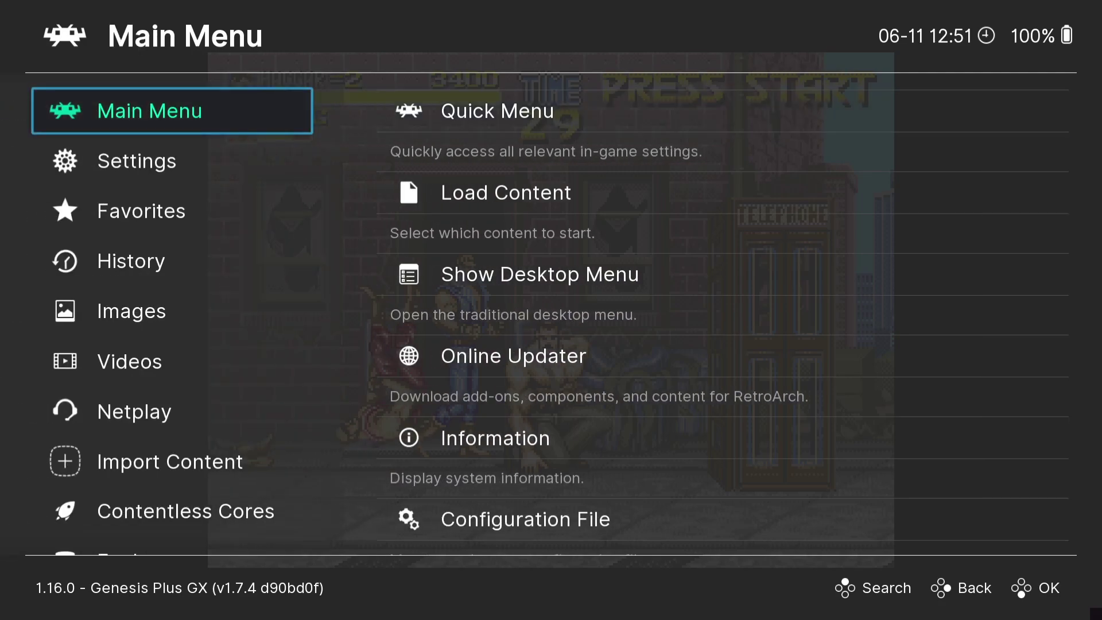
key("Down")
key("Right")
key("Return")
key("Down")
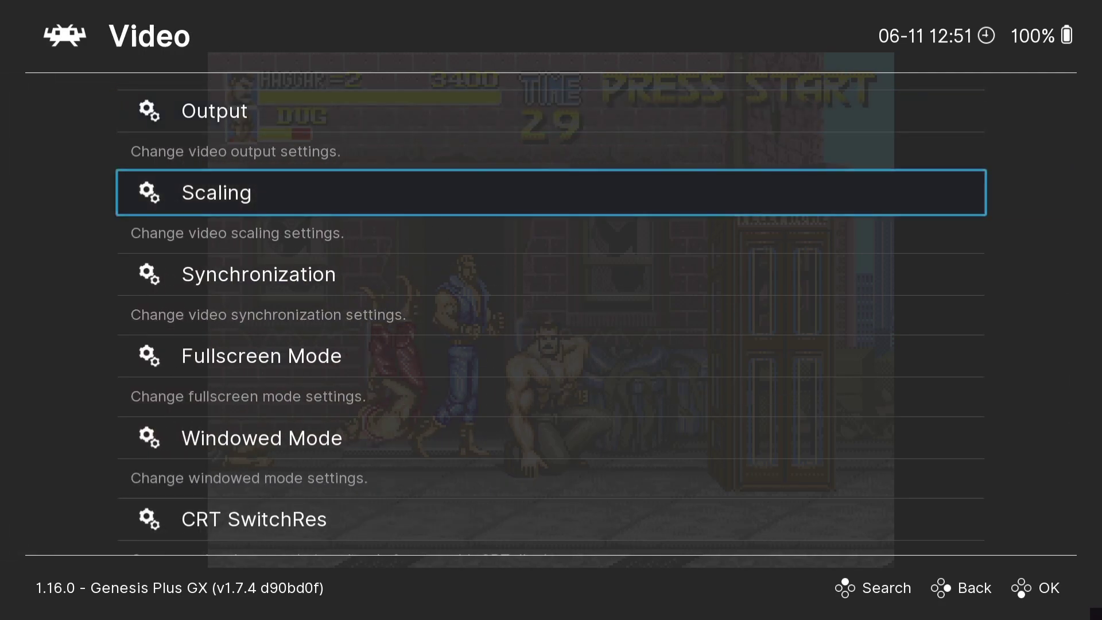
key("Return")
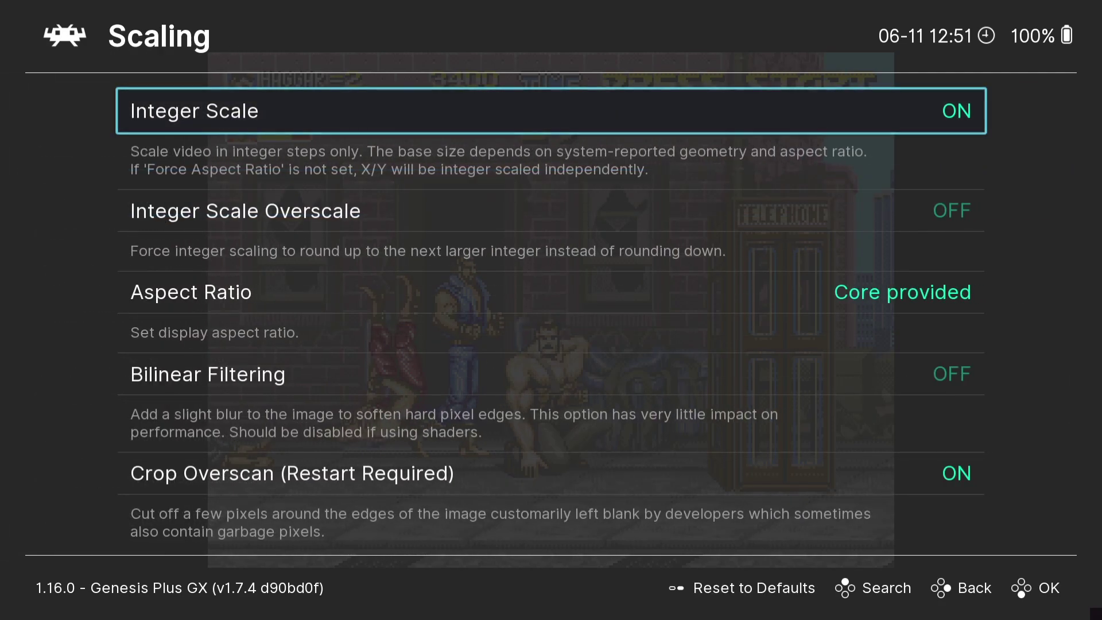
Turn Integer Scale Overscale ON and Integer Scale off, then resume the game.
key("Down")
key("Return")
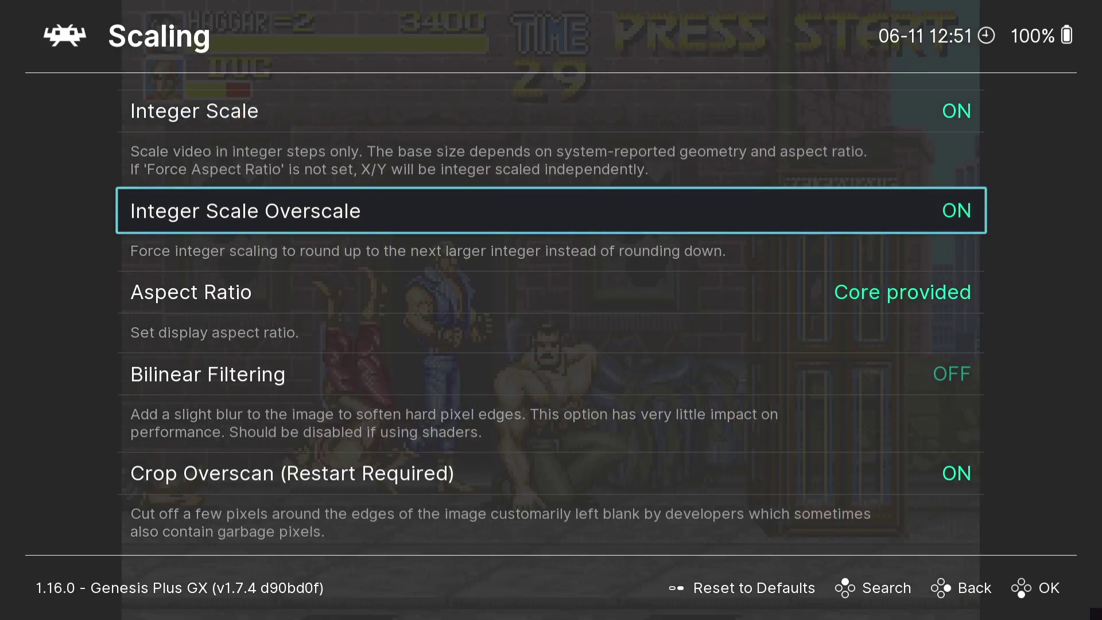
key("Up")
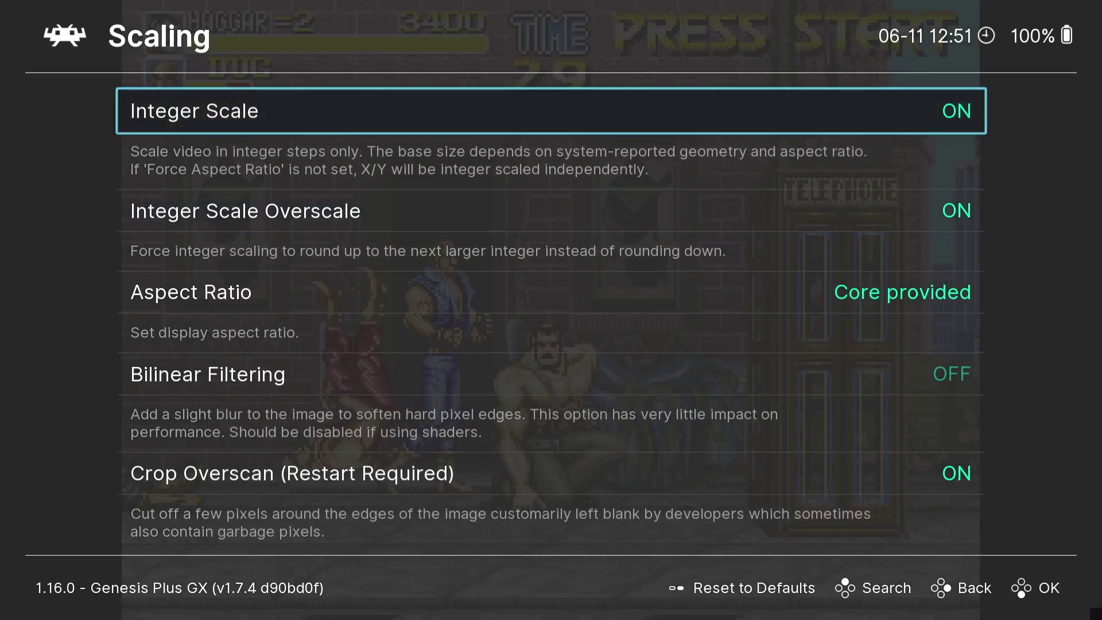
key("Return")
key("BackSpace")
key("BackSpace")
key("BackSpace")
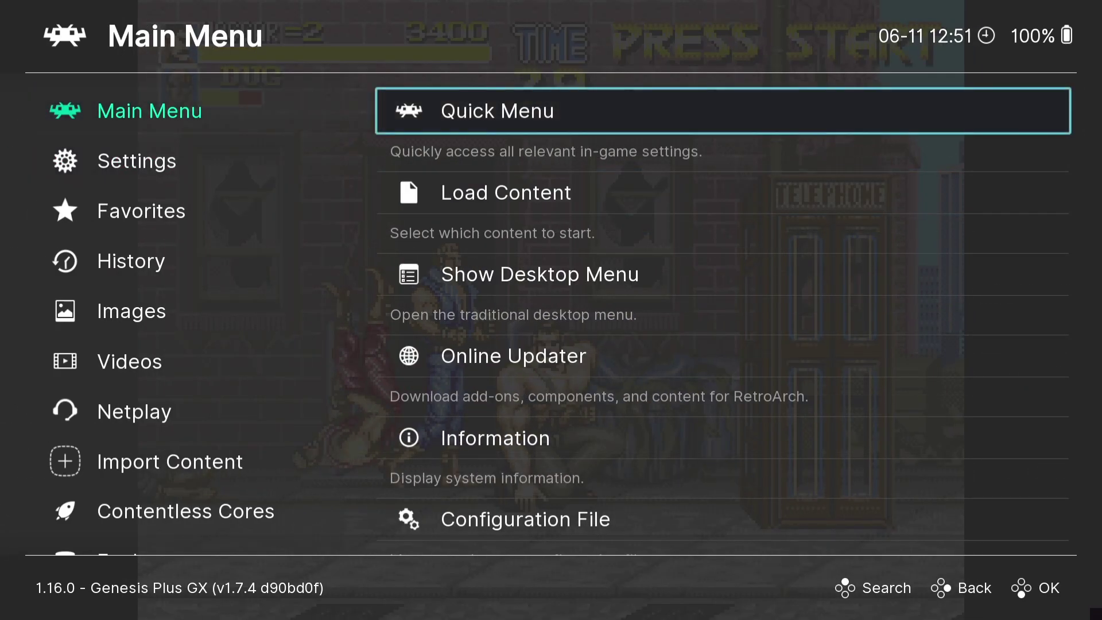
key("F1")
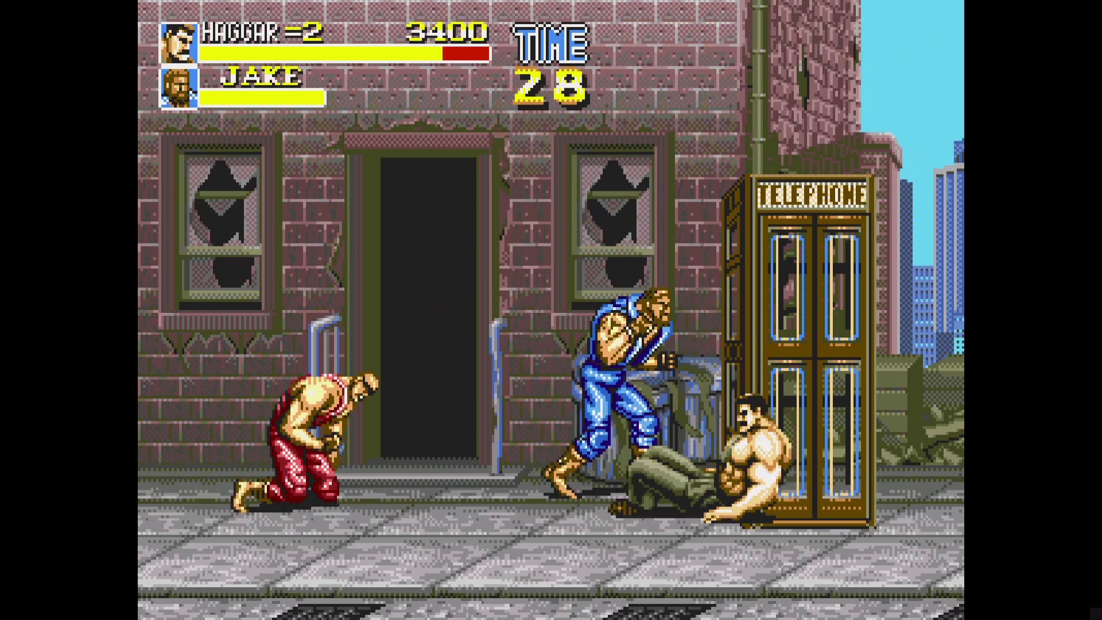
Pause the game and open Settings > Video > Scaling.
key("F1")
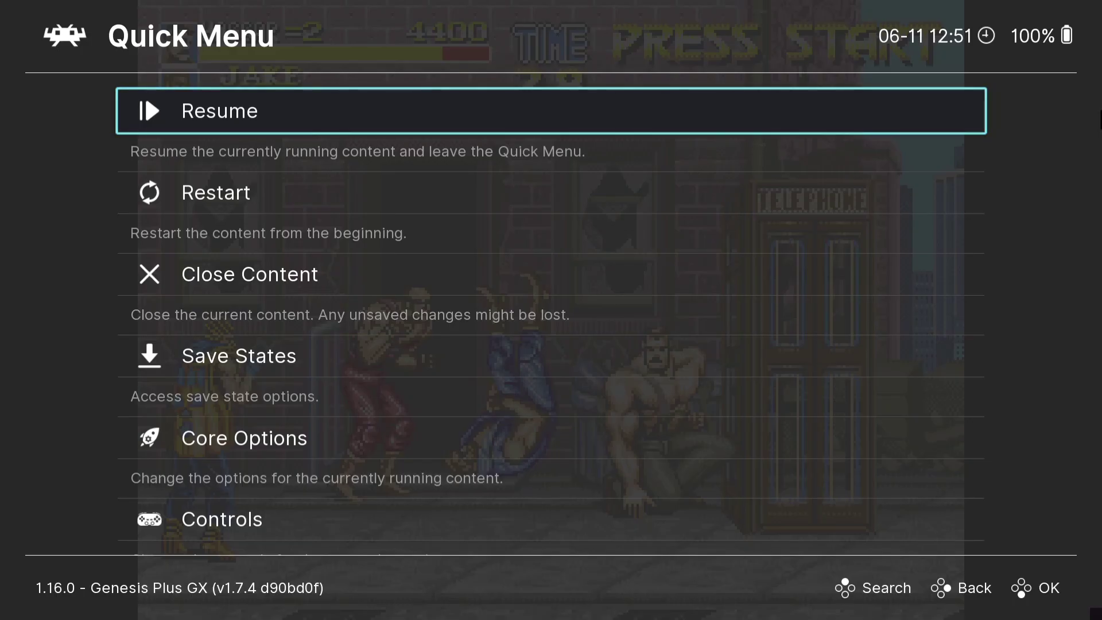
key("BackSpace")
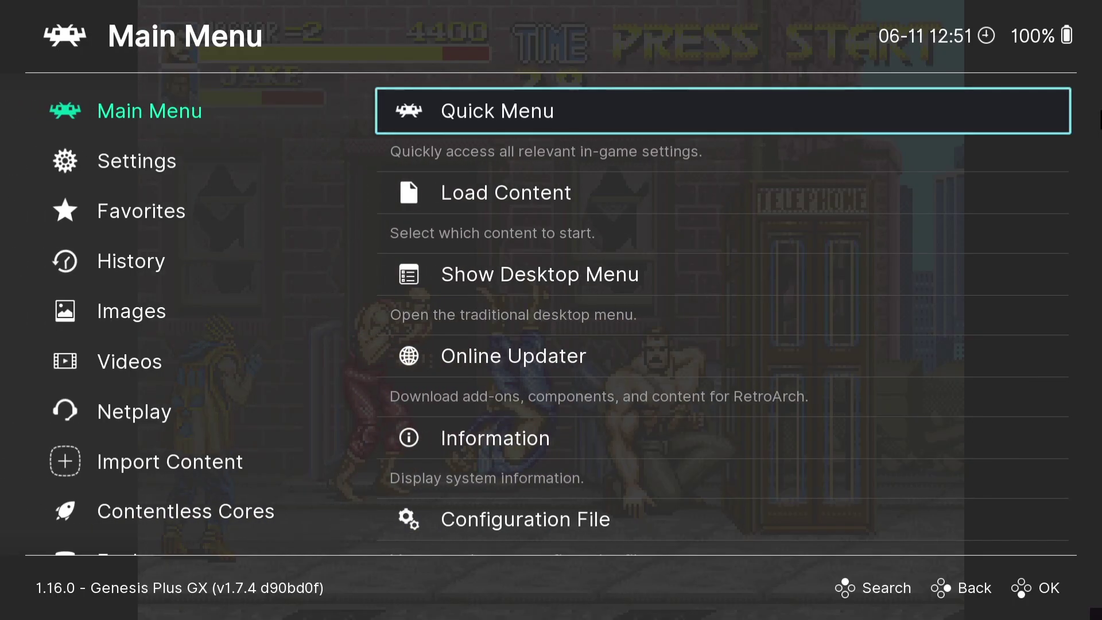
key("Left")
key("Down")
key("Right")
key("Return")
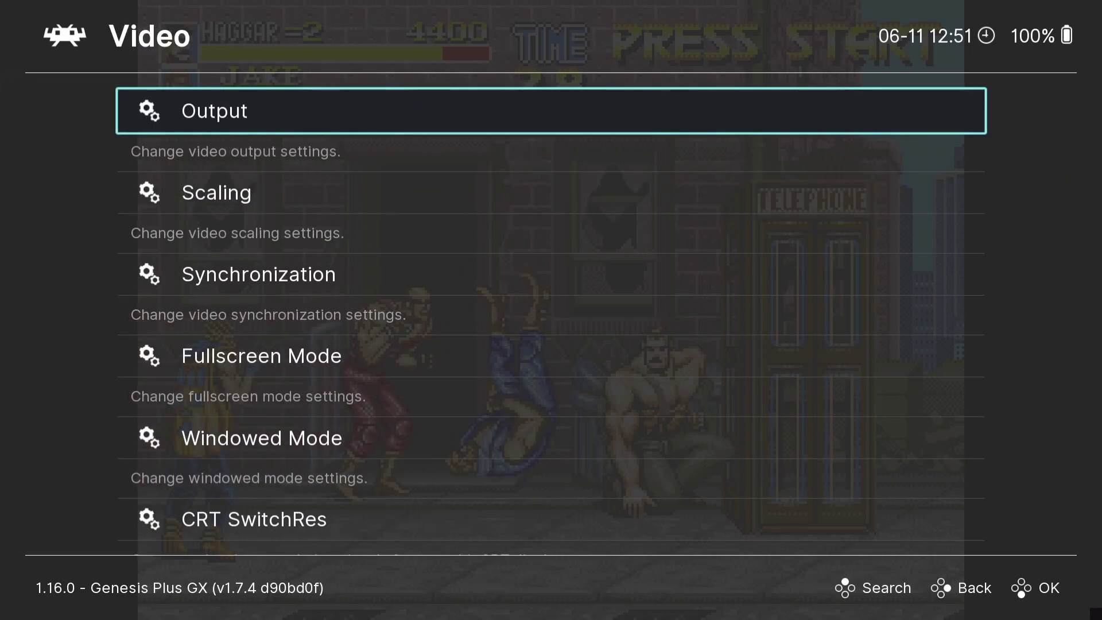
key("Down")
key("Return")
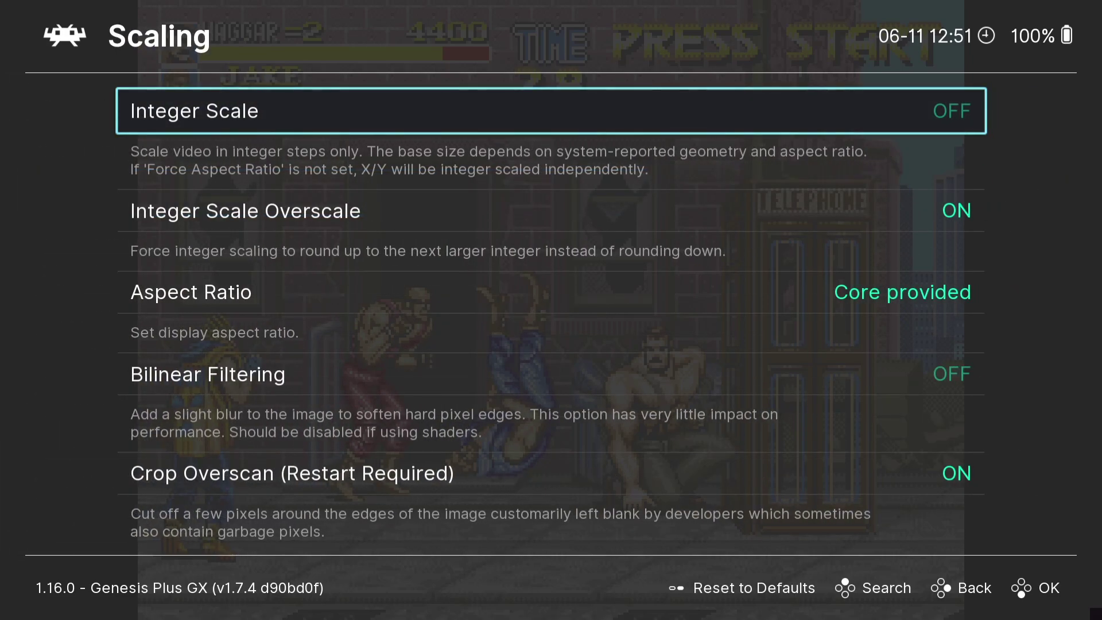
Set the aspect ratio to Full.
key("Down")
key("Down")
key("Return")
key("Down")
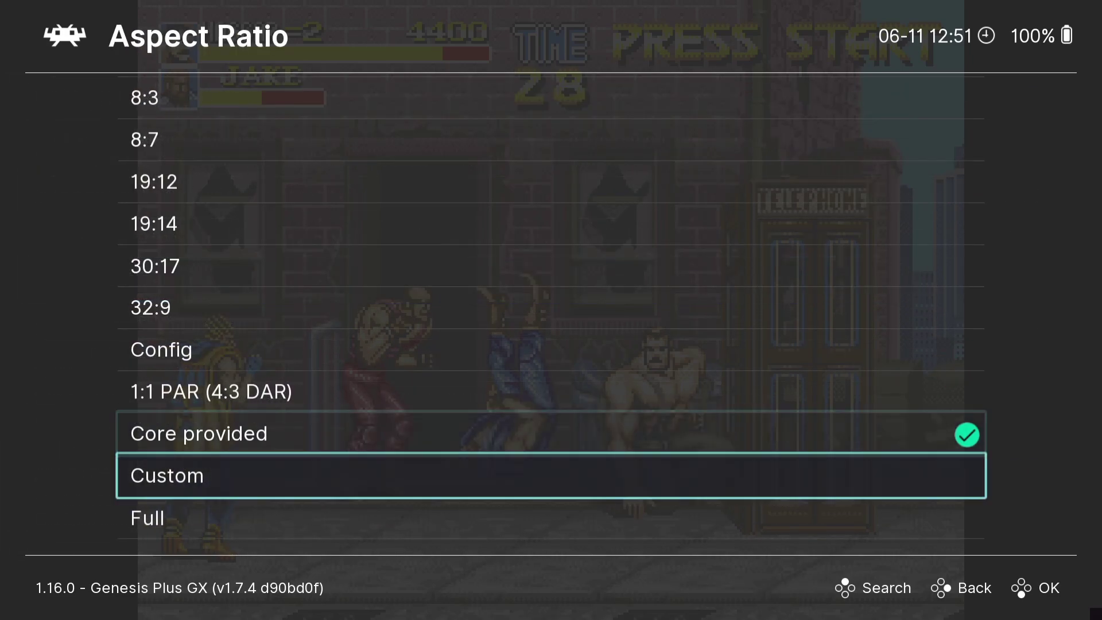
key("Down")
key("Return")
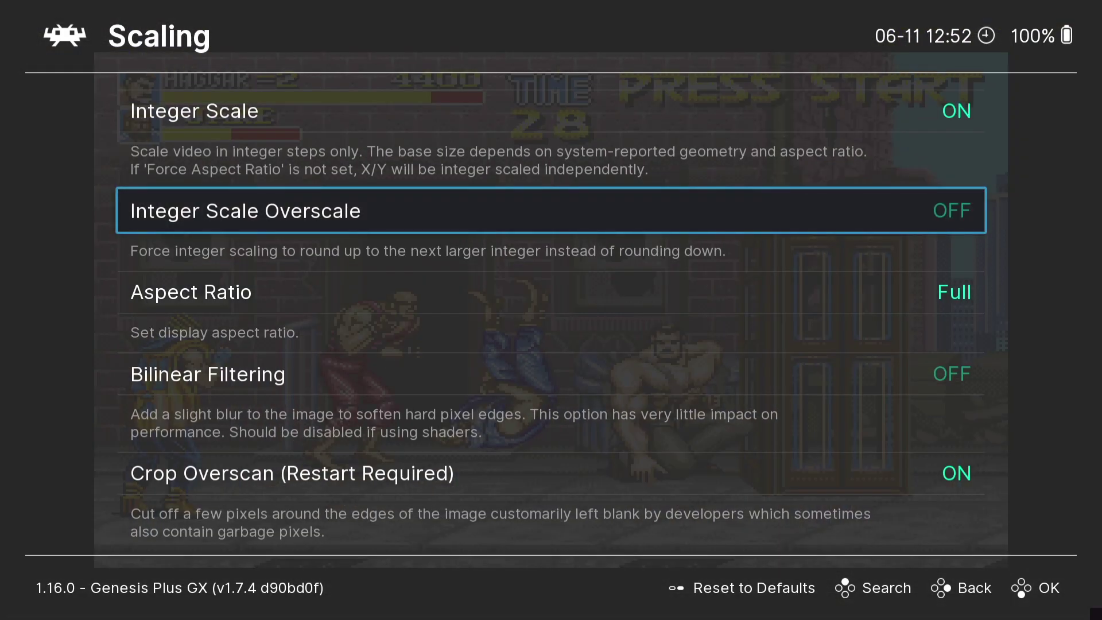
Check Integer Scale is on and Overscale off, then return to the Settings list.
key("Up")
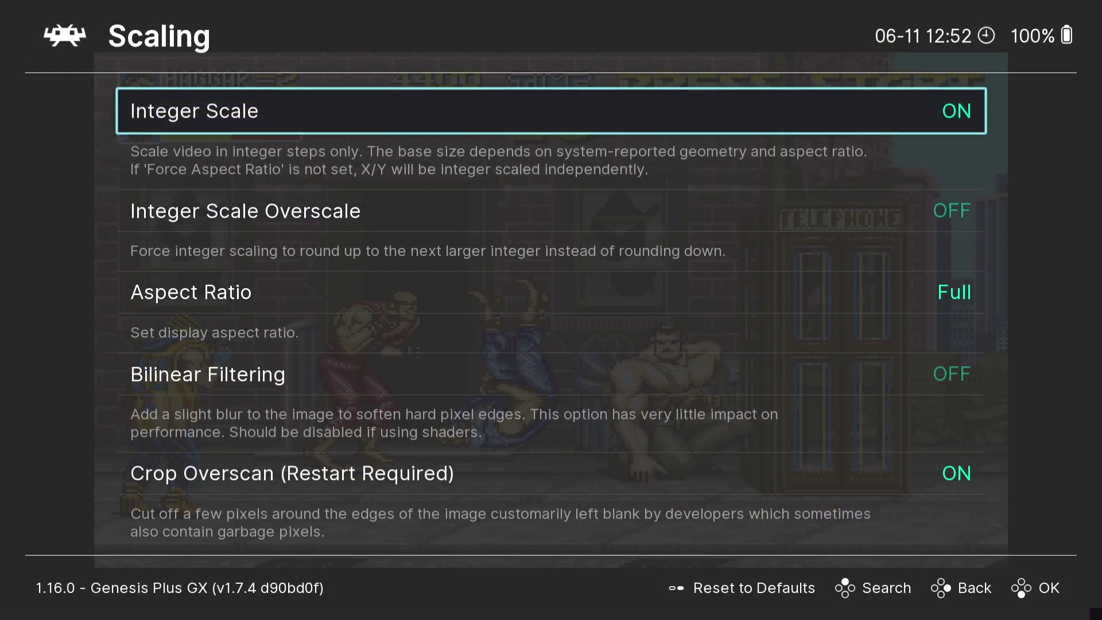
key("Down")
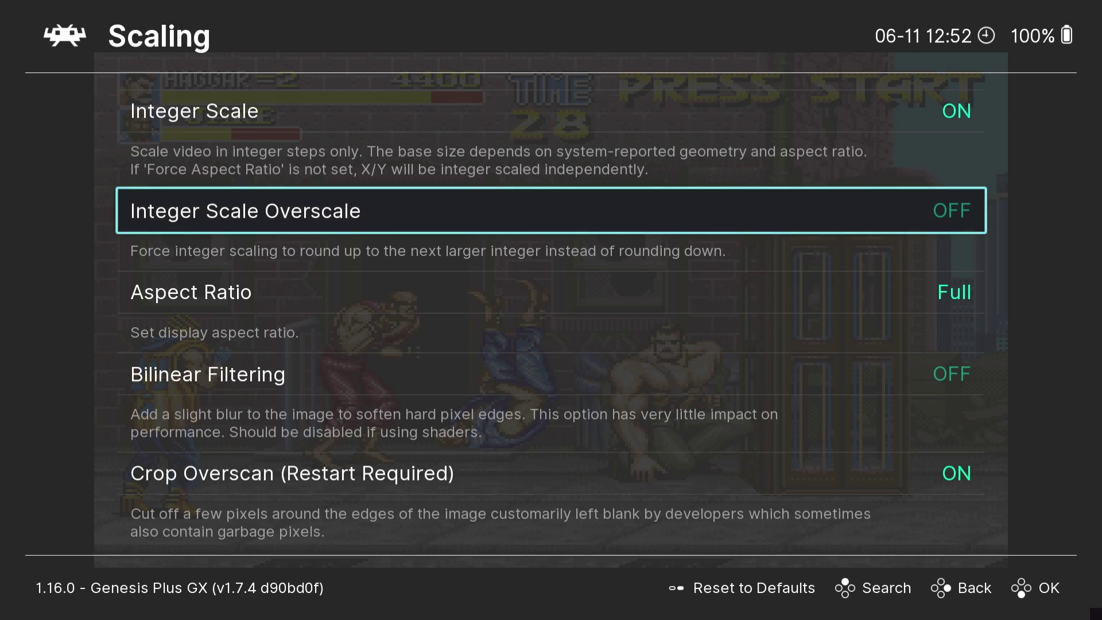
key("BackSpace")
key("BackSpace")
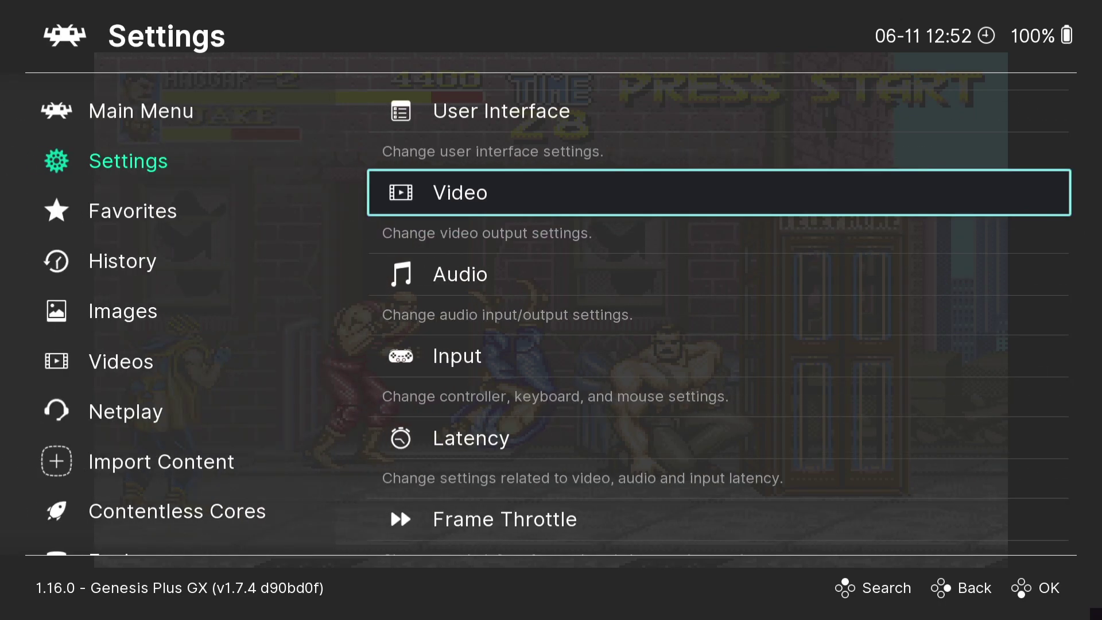
Resume Final Fight CD briefly, then pause it and return to the Settings list.
key("Up")
key("F1")
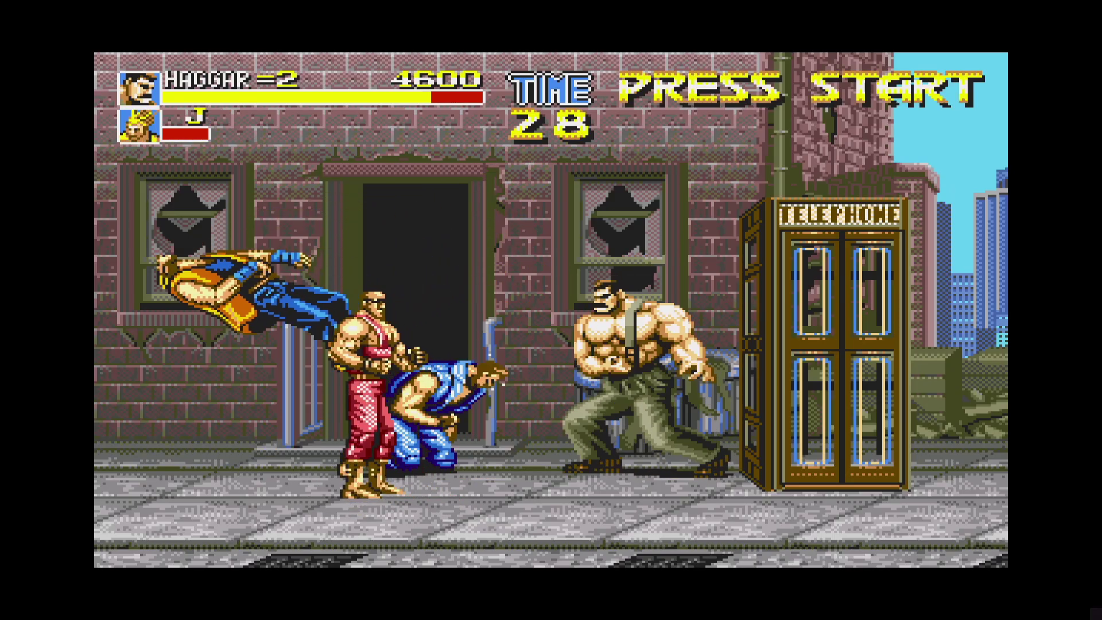
key("F1")
key("BackSpace")
key("Left")
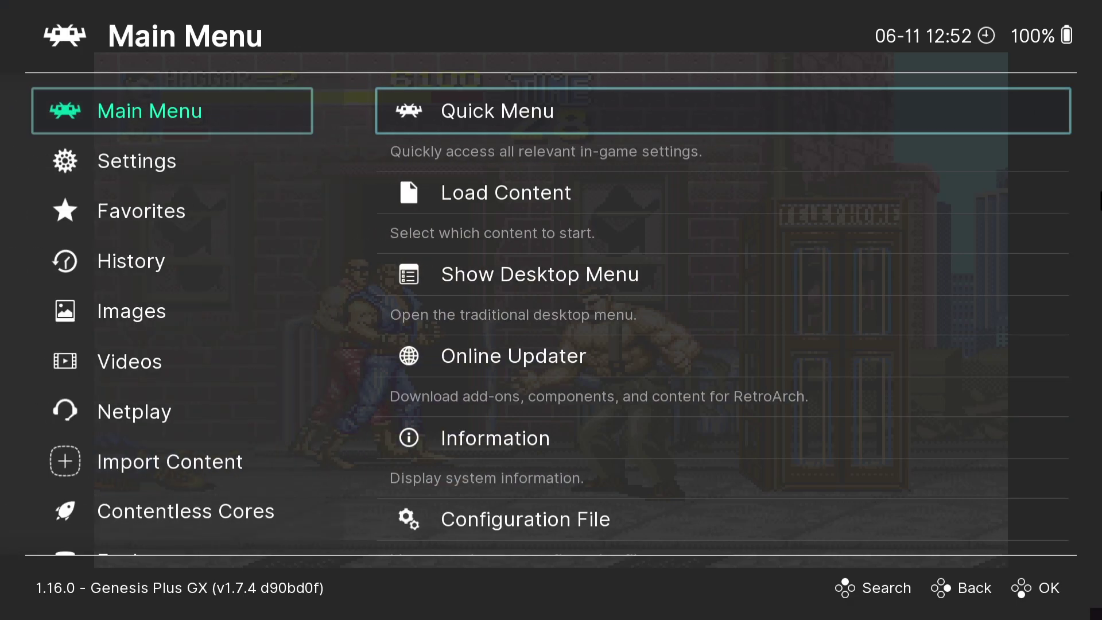
key("Down")
key("Right")
Check Bilinear Filtering under Video > Scaling, then return to the game.
key("Down")
key("Return")
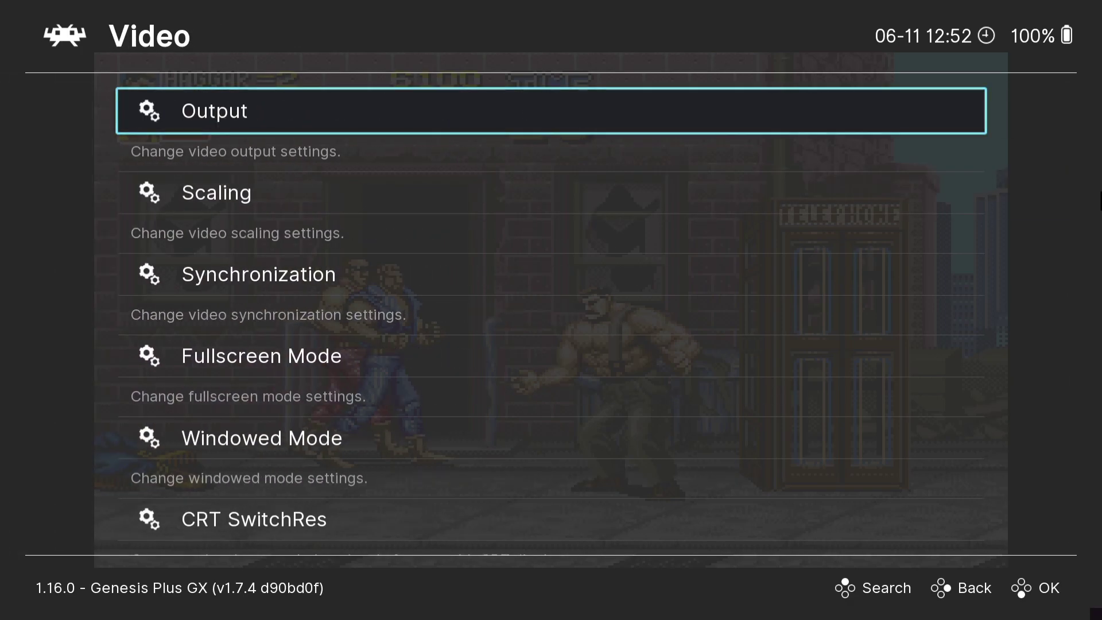
key("Down")
key("Return")
key("Down")
key("Down")
key("Down")
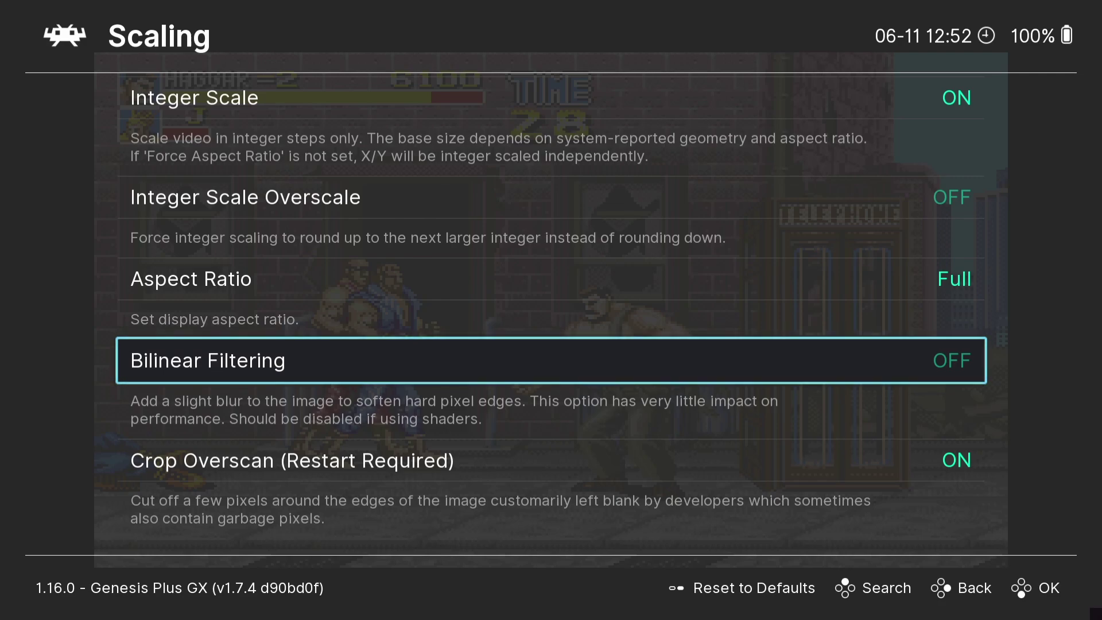
key("Escape")
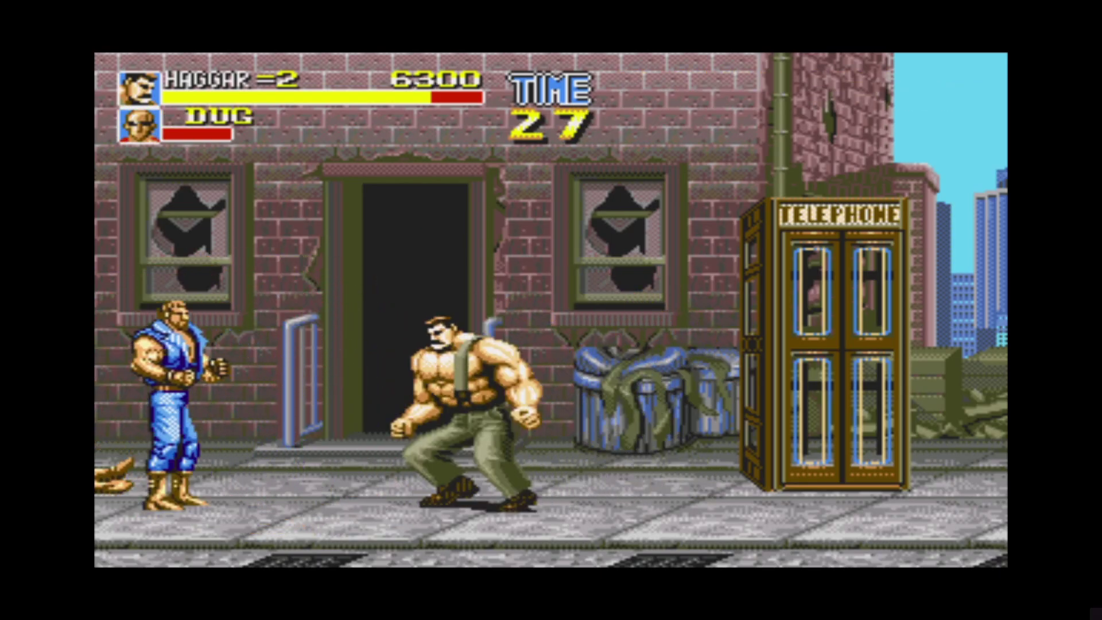
Pause the game and open the Video Filter file browser under Settings > Video.
key("F1")
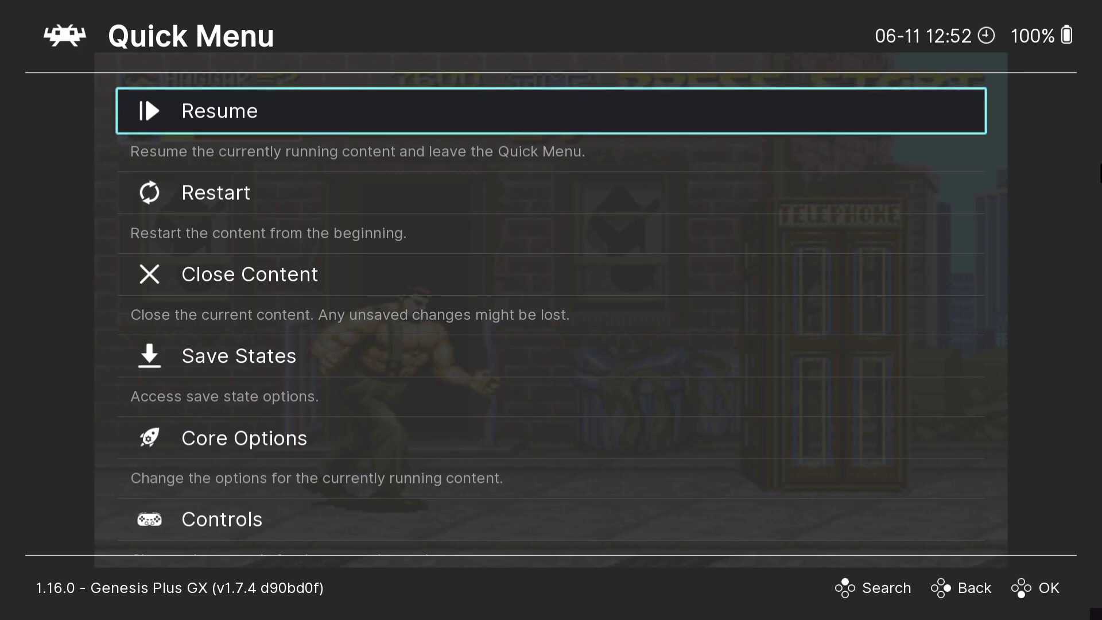
key("BackSpace")
key("Left")
key("Down")
key("Right")
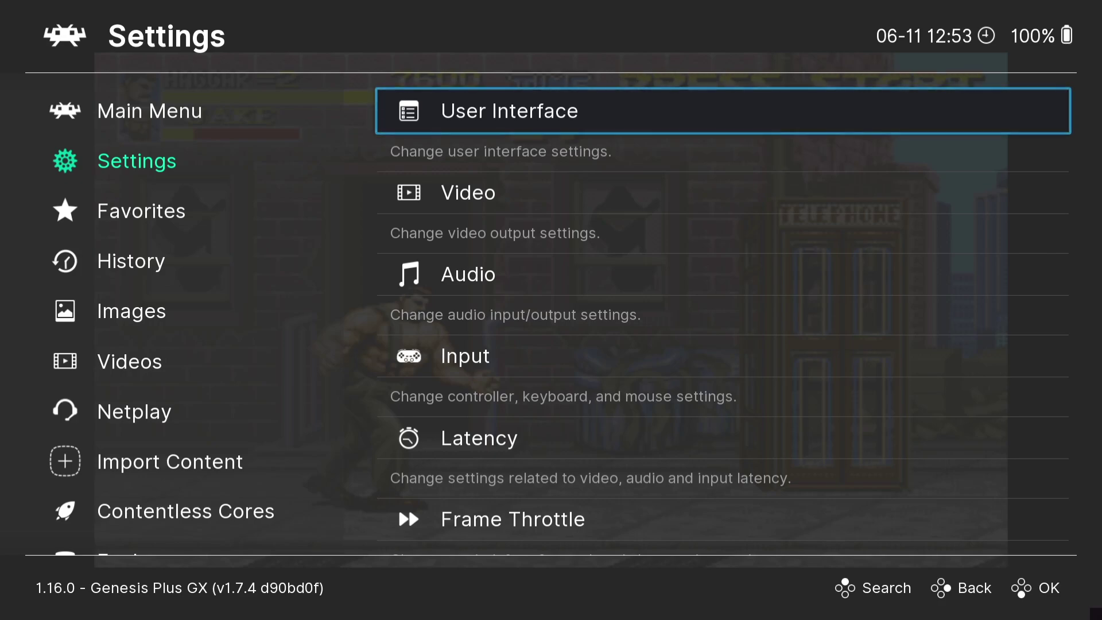
key("Down")
key("Return")
key("Down")
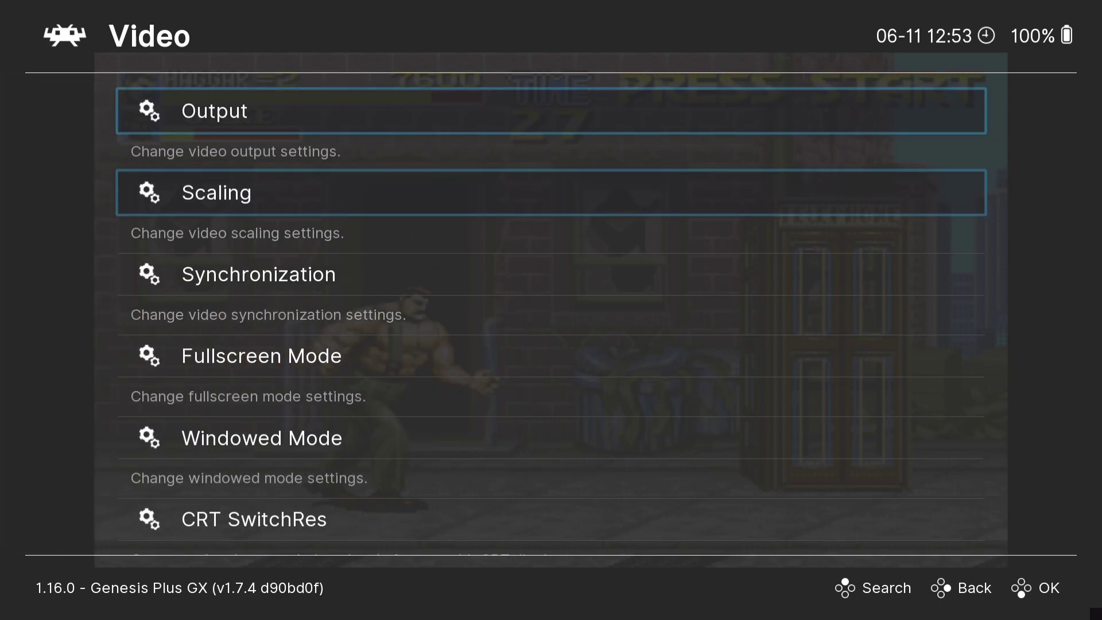
key("Down")
key("Down")
key("Down")
key("Down")
key("Down")
key("Down")
key("Down")
key("Down")
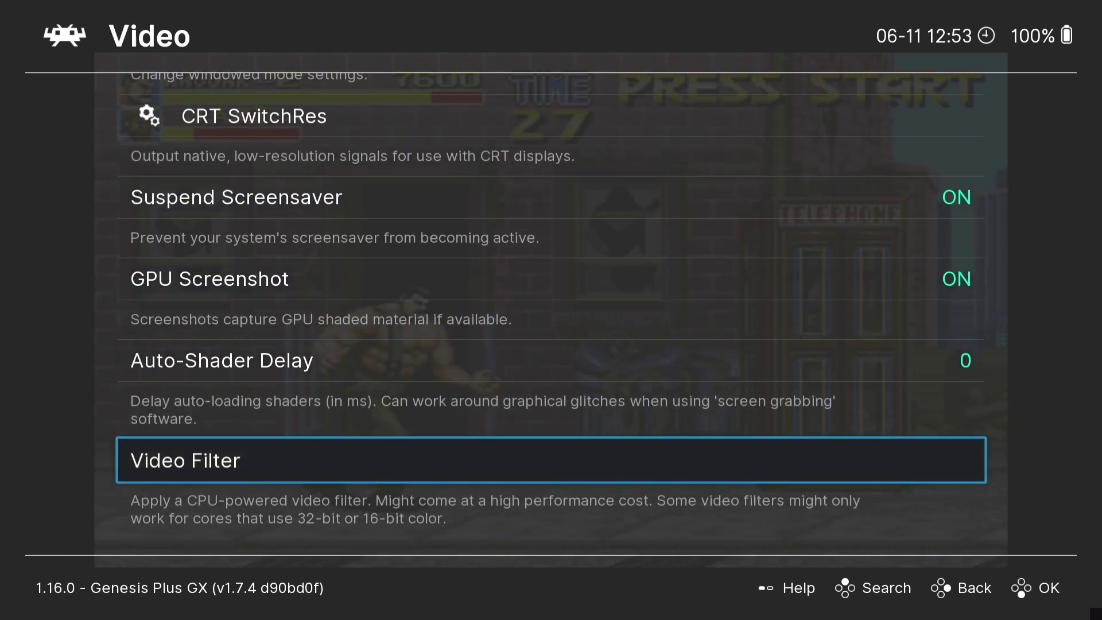
key("Return")
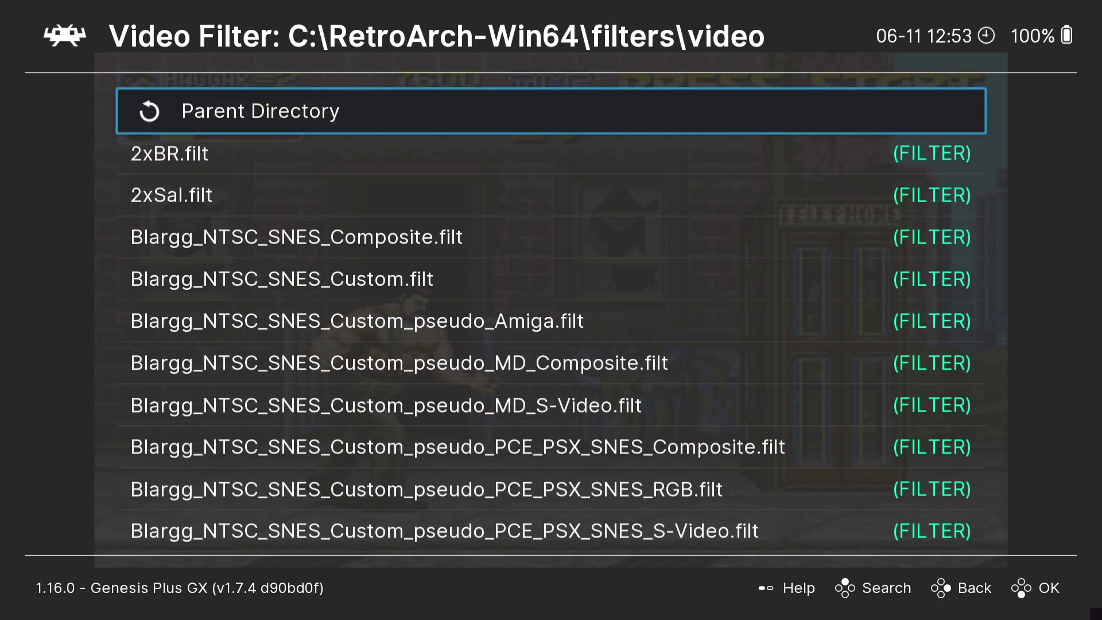
Browse the .filt list up to Grid2x.filt and back down to Normal4x.filt.
key("Up")
key("Up")
key("Up")
key("Up")
key("Up")
key("Up")
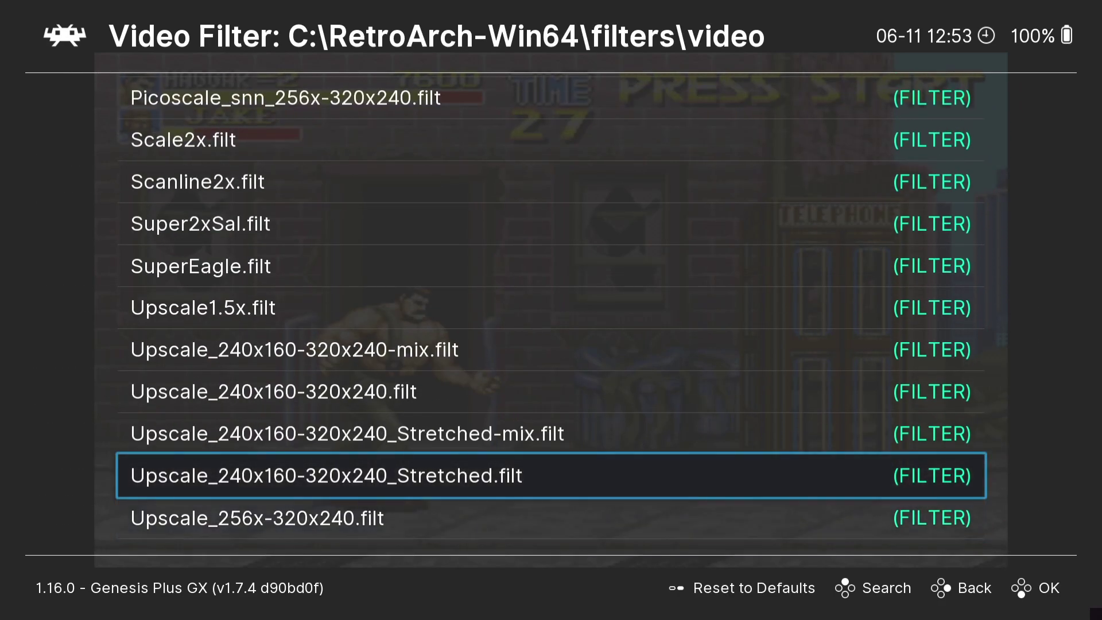
key("Up")
key("Up")
key("Up")
key("Up")
key("Up")
key("Up")
key("Up")
key("Up")
key("Up")
key("Up")
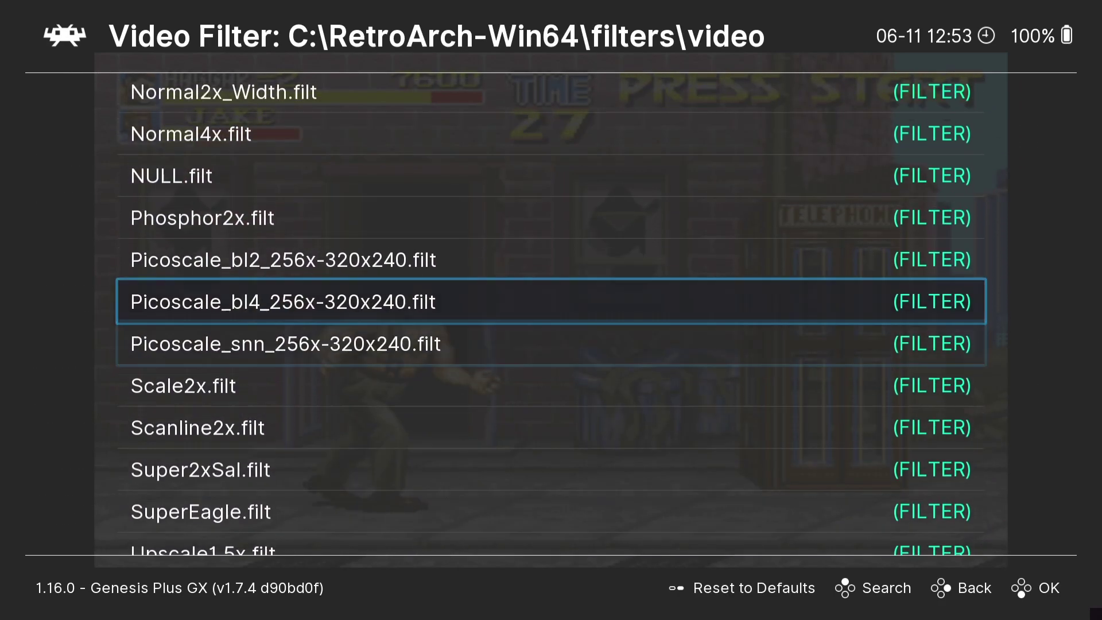
key("Up")
key("Up")
key("Up")
key("Up")
key("Up")
key("Up")
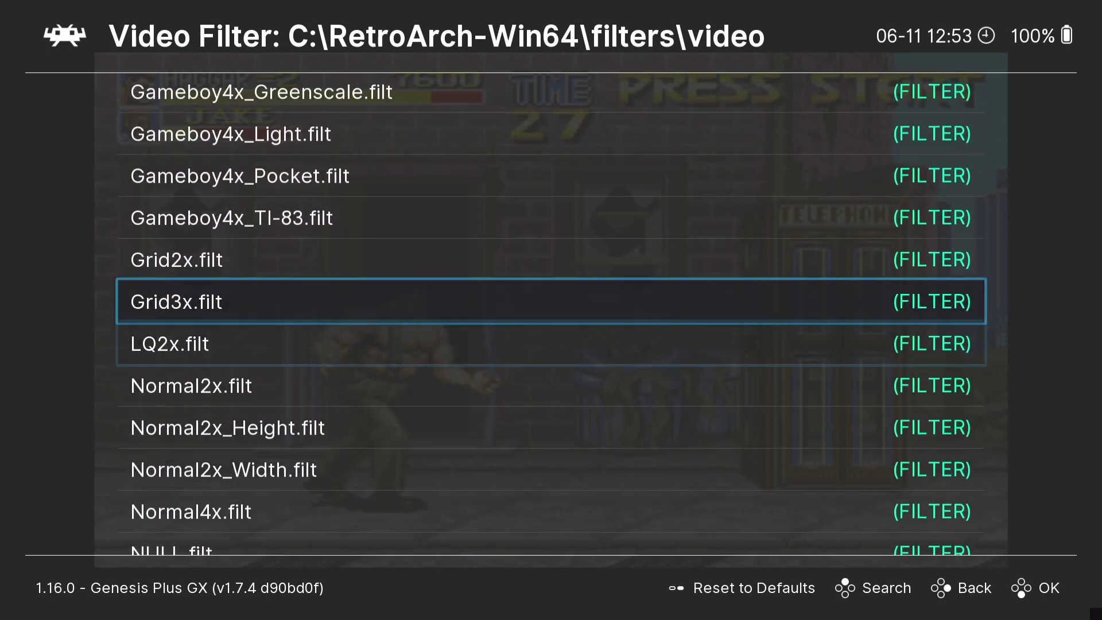
key("Down")
key("Down")
key("Down")
key("Down")
key("Down")
key("Down")
key("Down")
key("Down")
key("Down")
key("Down")
key("Down")
key("Down")
key("Down")
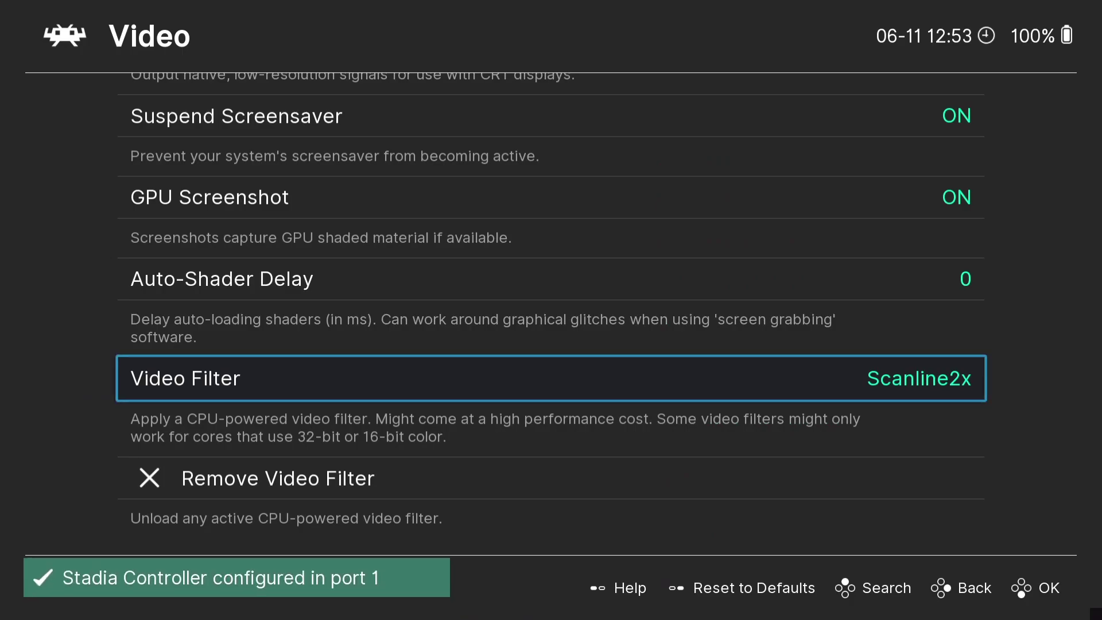
Back out of the filter browser and resume Final Fight CD.
key("BackSpace")
key("BackSpace")
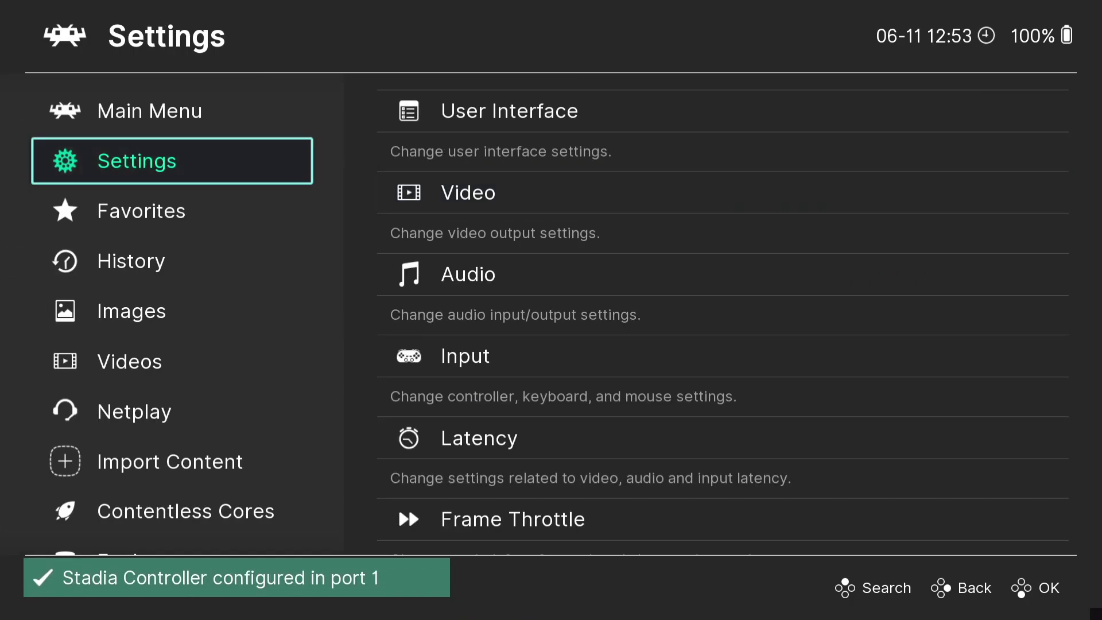
key("Up")
key("Return")
key("Return")
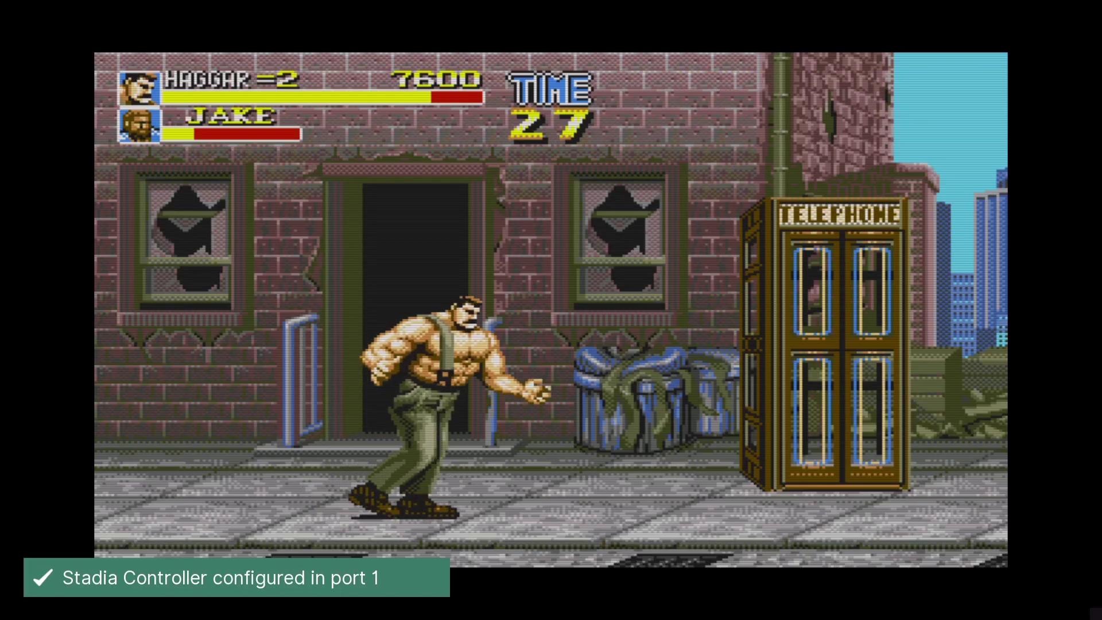
As Haggar, smash the telephone booth, grab the diamond, and suplex the blue enemy.
key("Right")
key("a")
key("a")
key("Right")
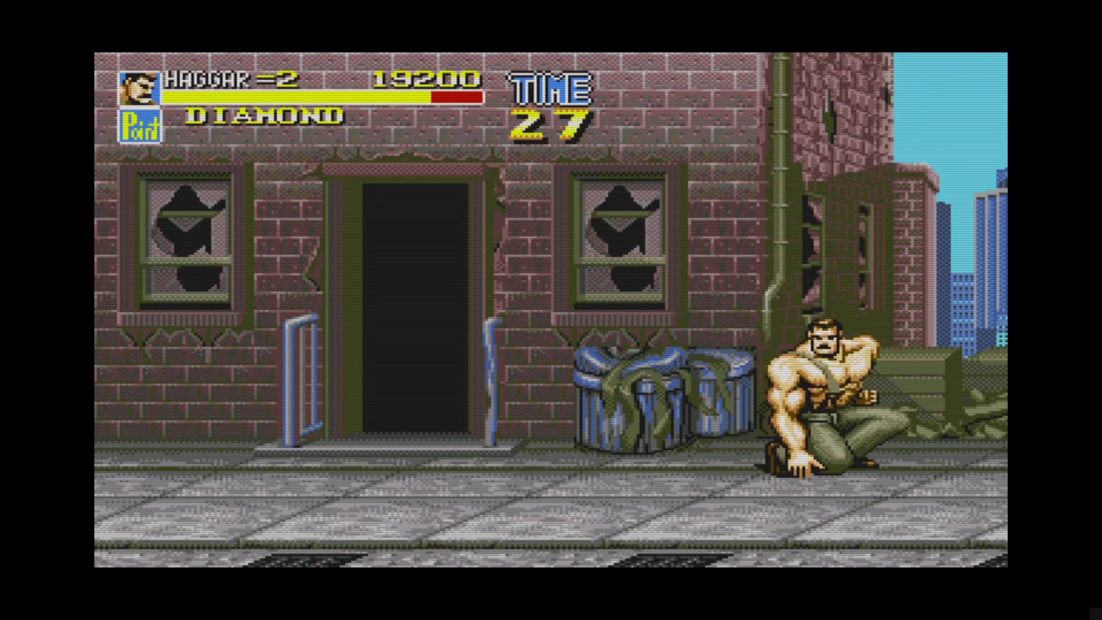
key("Right")
key("Left")
key("x")
key("z")
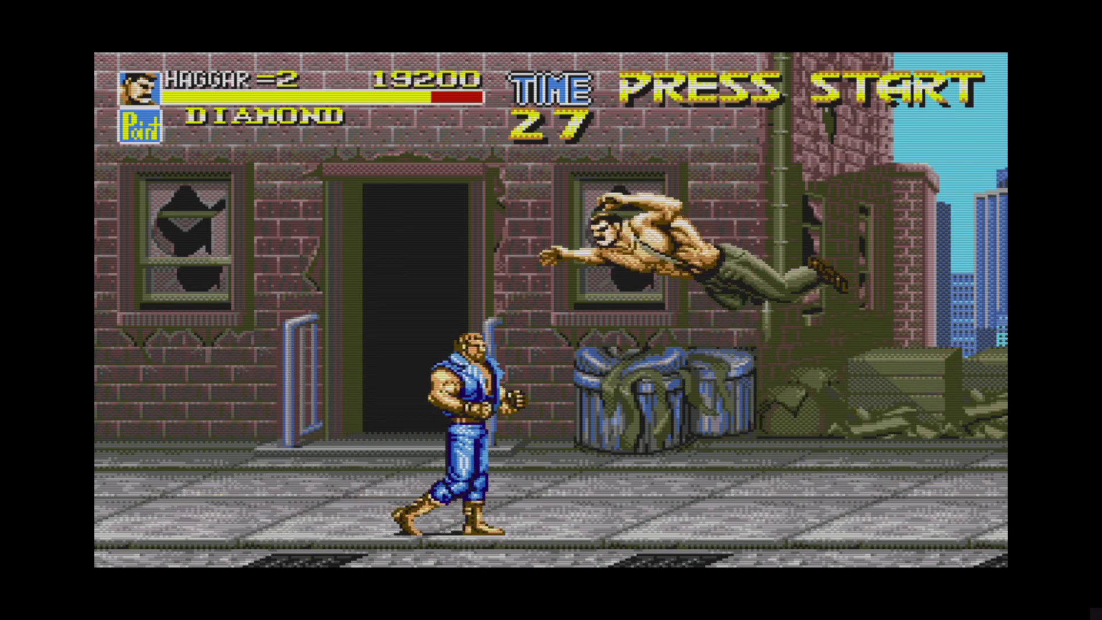
key("Left")
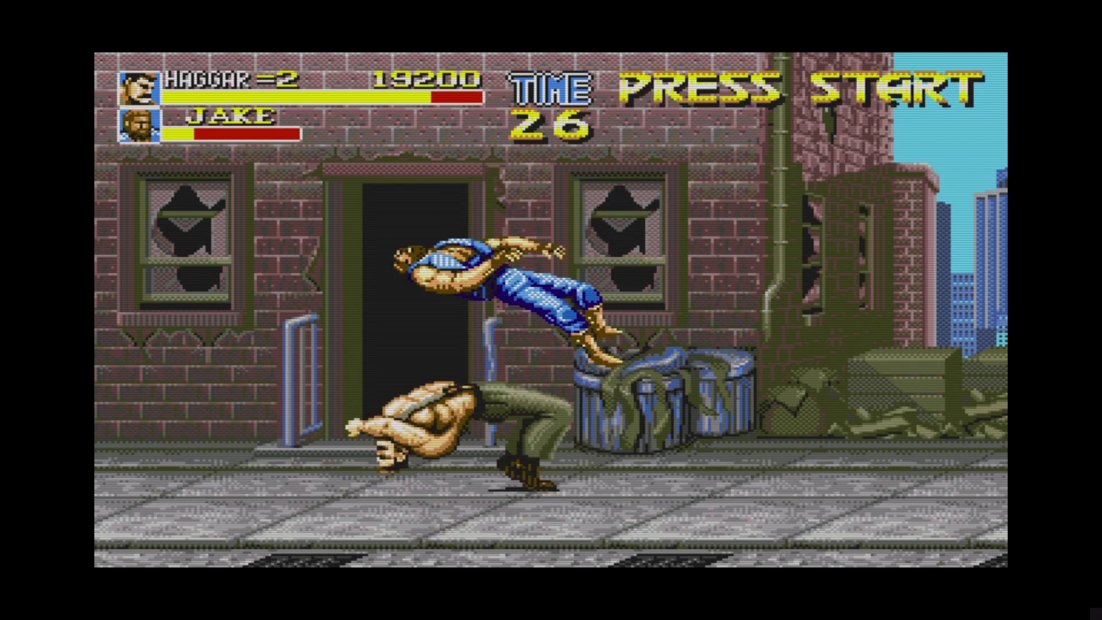
key("Left")
Fight on with jump kicks, suplexes and punches, then pause and return to the Main Menu.
key("x")
key("Right")
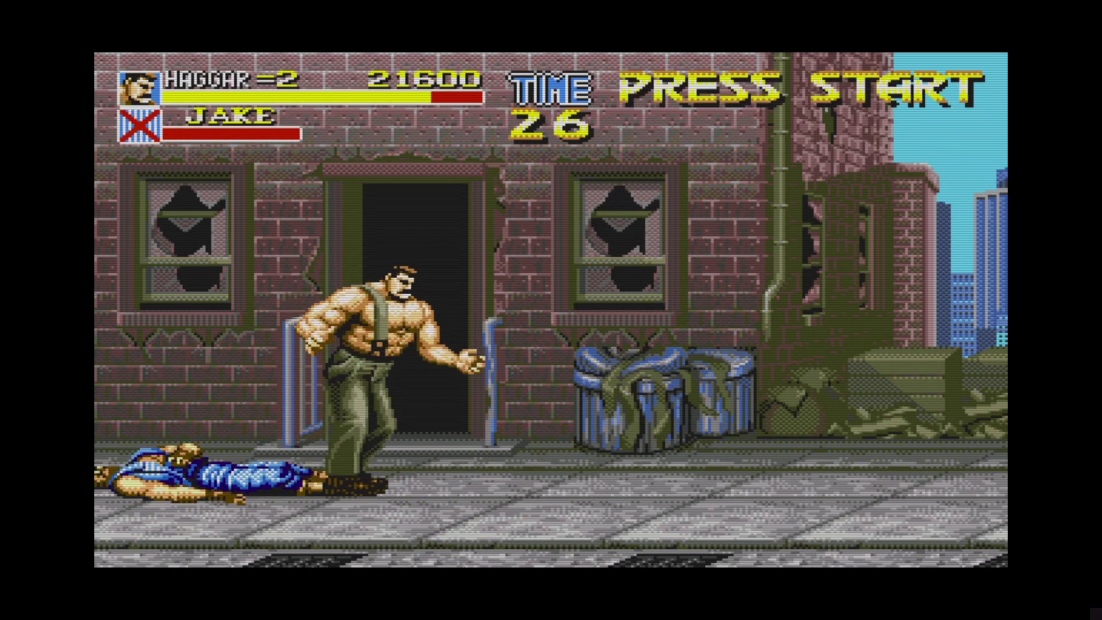
key("Right")
key("z")
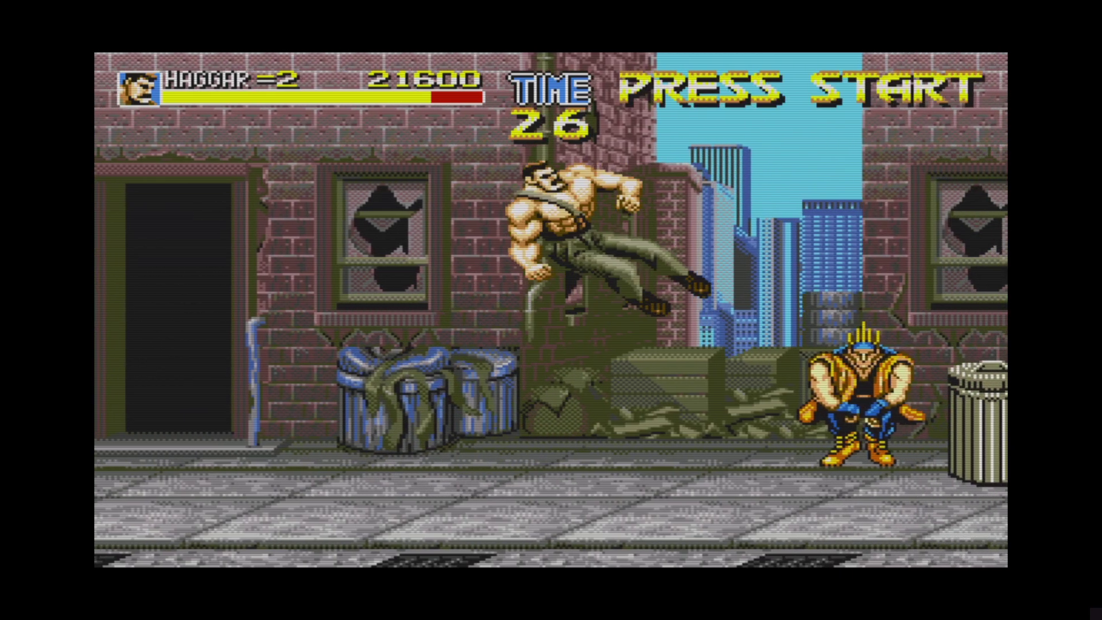
key("Right")
key("x")
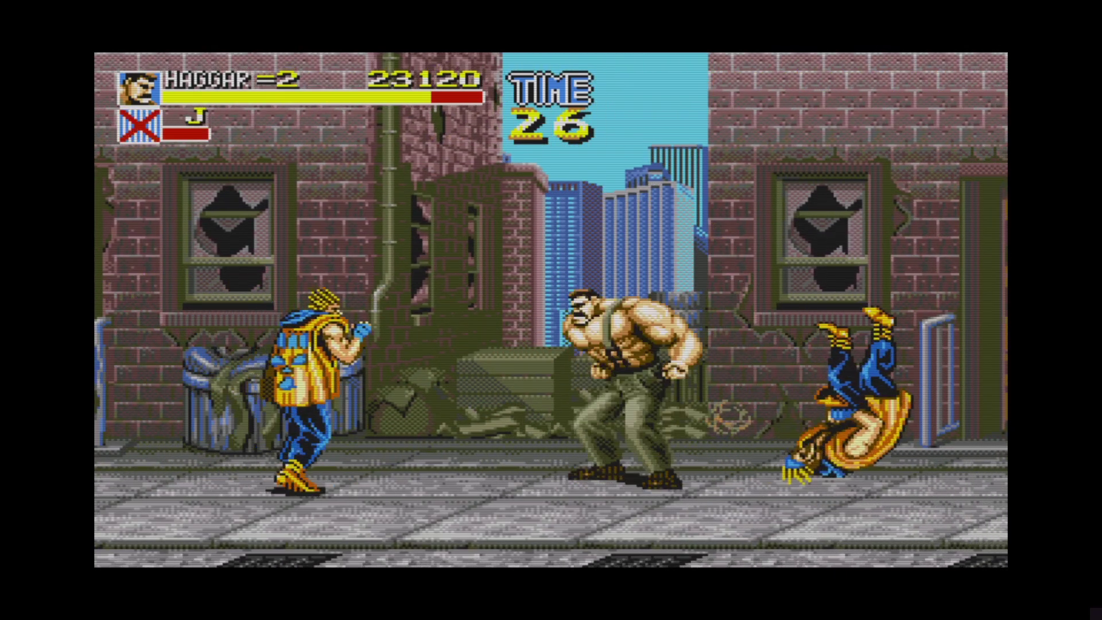
key("Left")
key("Down")
key("x")
key("x")
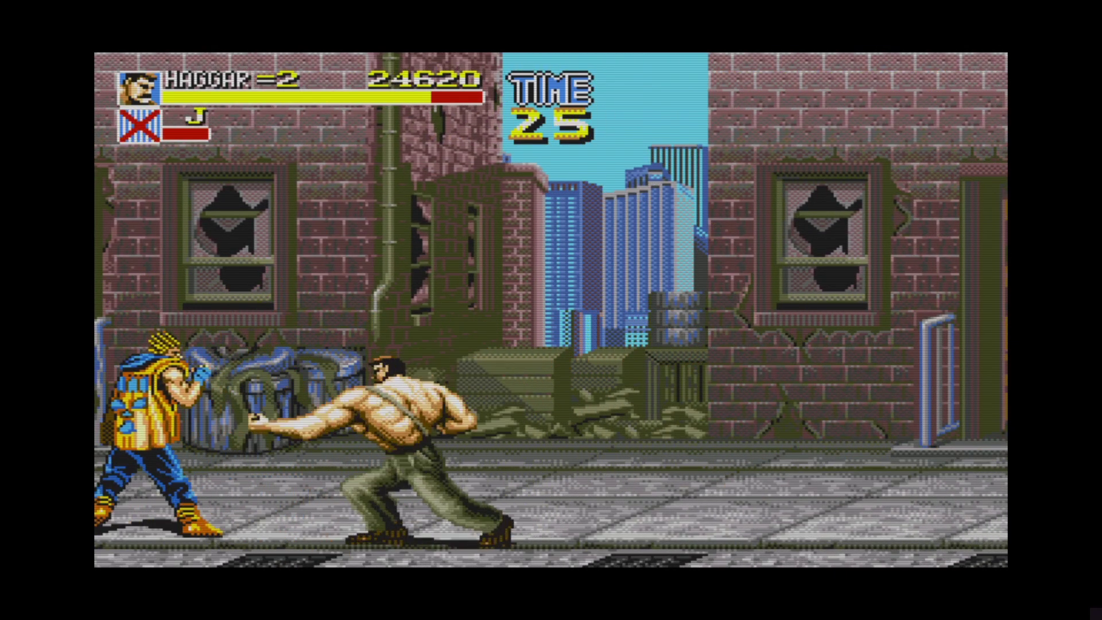
key("F1")
key("BackSpace")
Pick 4:3 from the Aspect Ratio list in Settings > Video > Scaling.
key("Left")
key("Down")
key("Right")
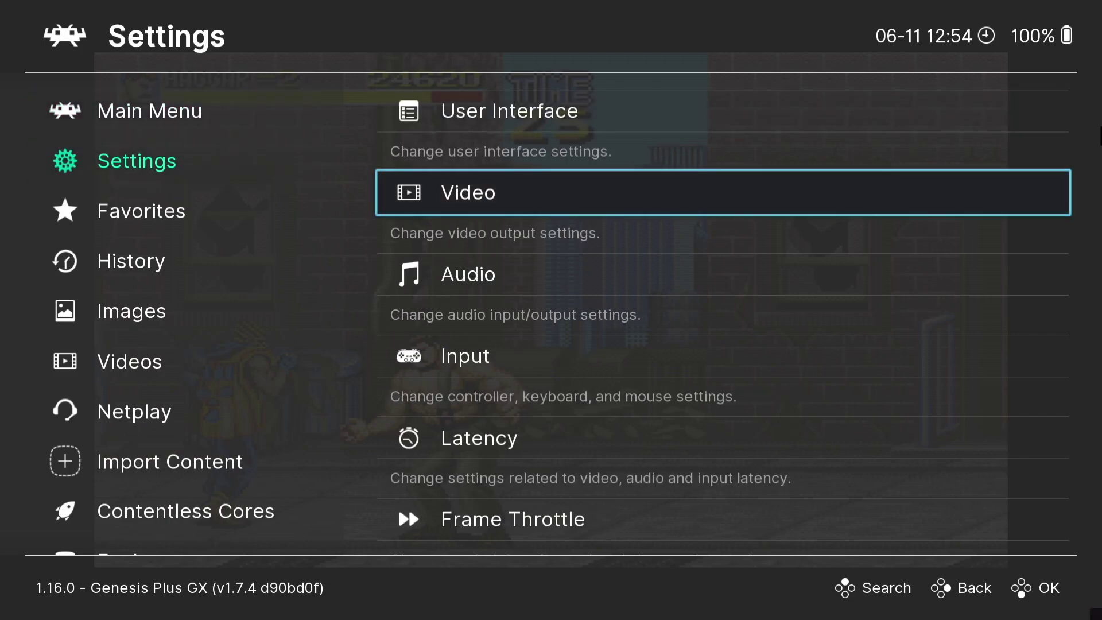
key("Return")
key("Return")
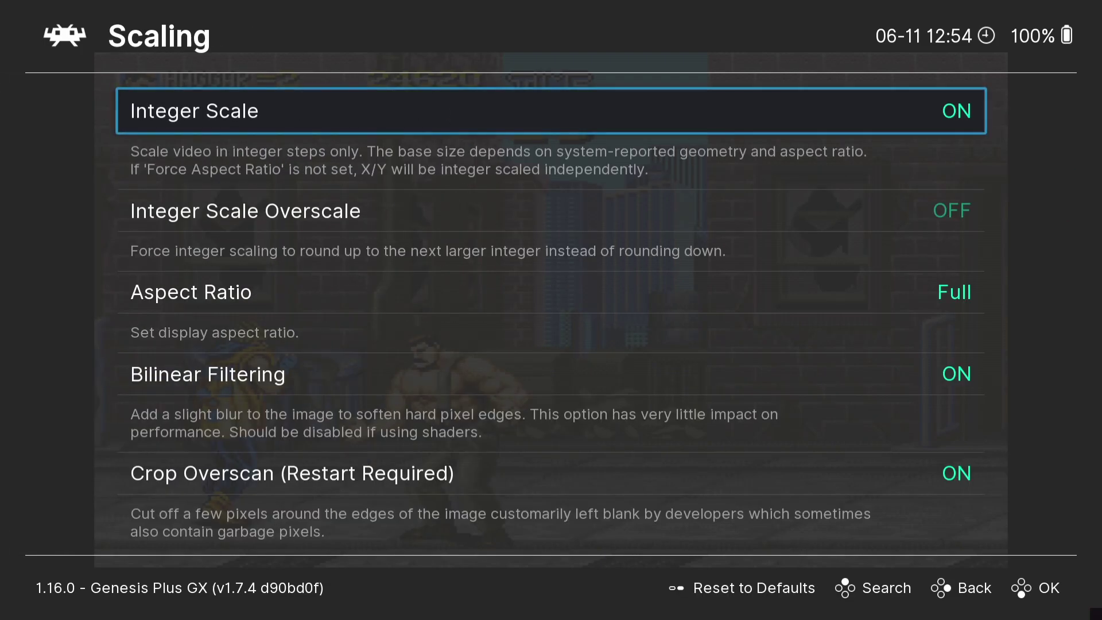
key("Down")
key("Down")
key("Return")
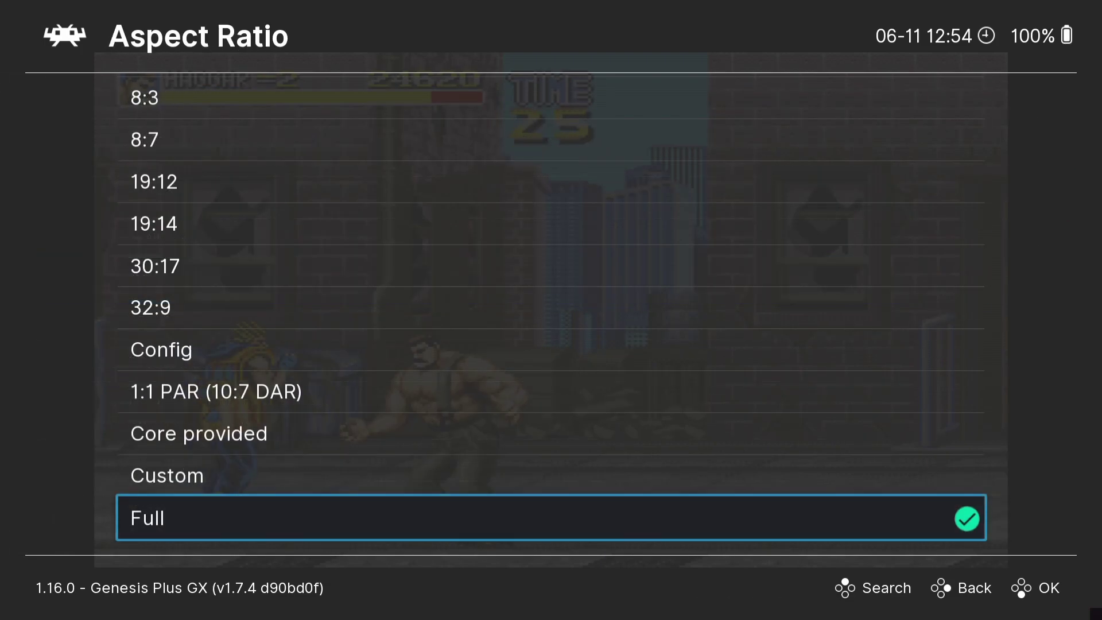
key("Down")
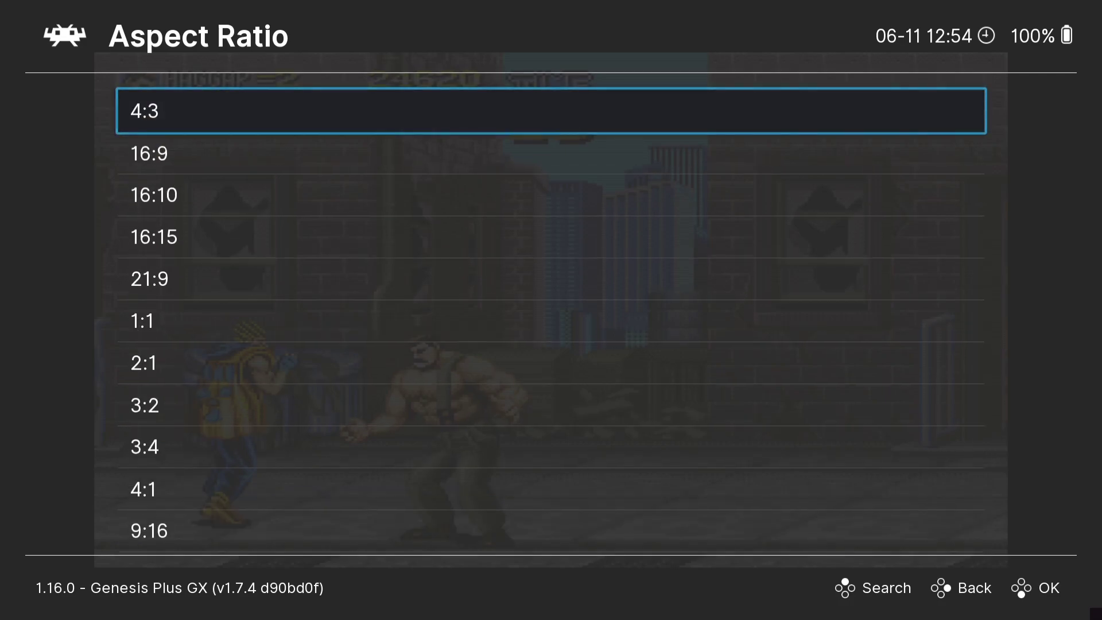
key("Down")
key("Up")
key("Return")
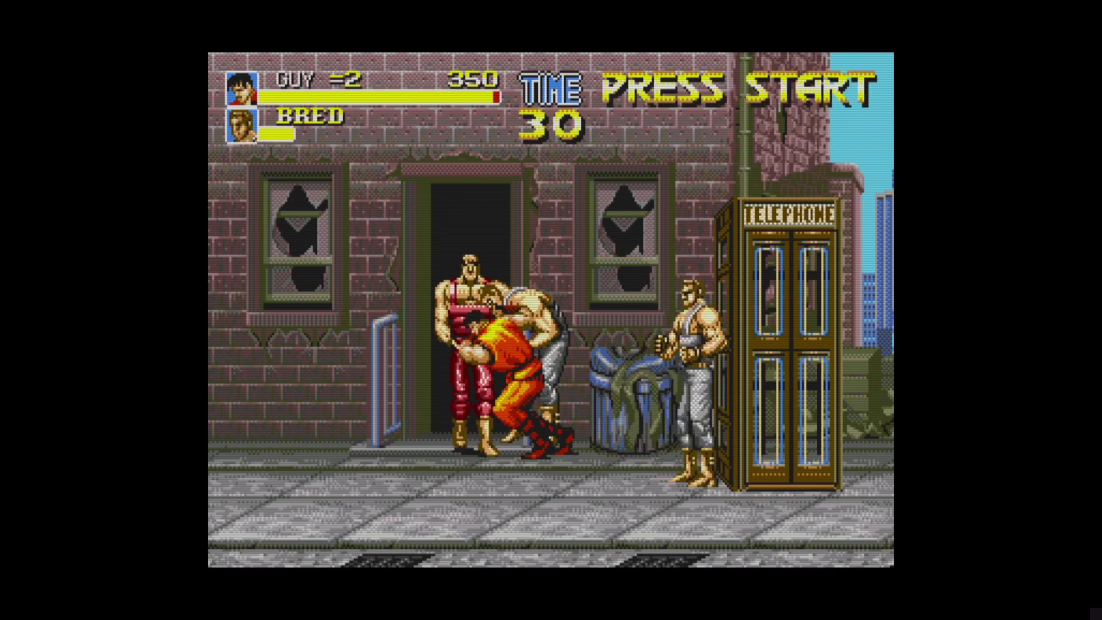
As Guy, break free with a special, smash the telephone booth, and knock down Dug.
key("a+z")
key("Right")
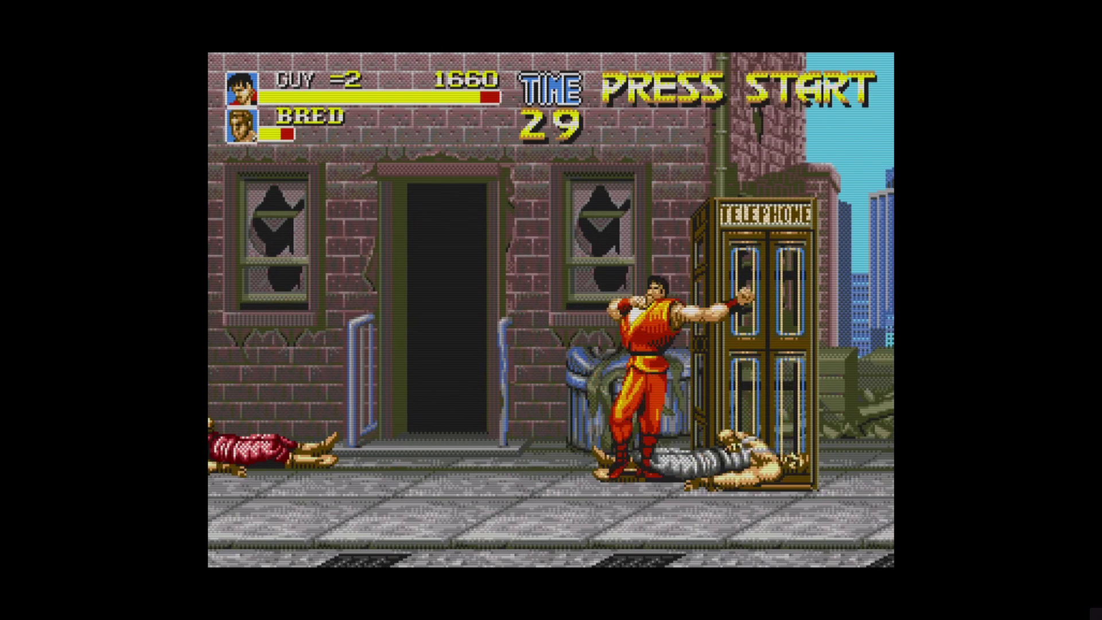
key("z")
key("Left")
key("x")
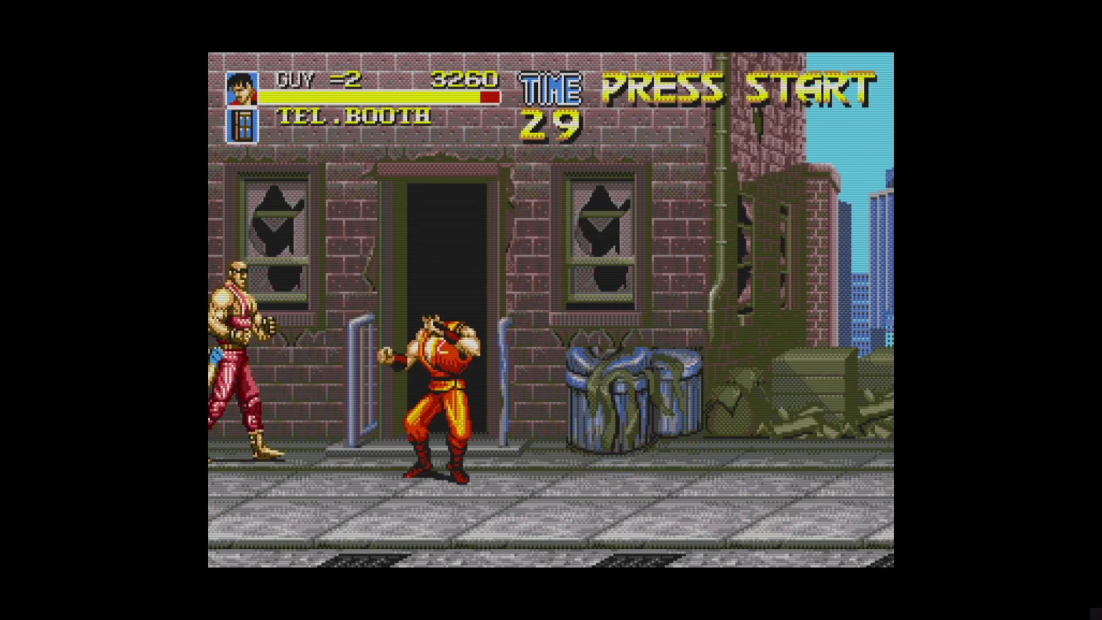
key("Left")
key("a")
key("a")
key("a")
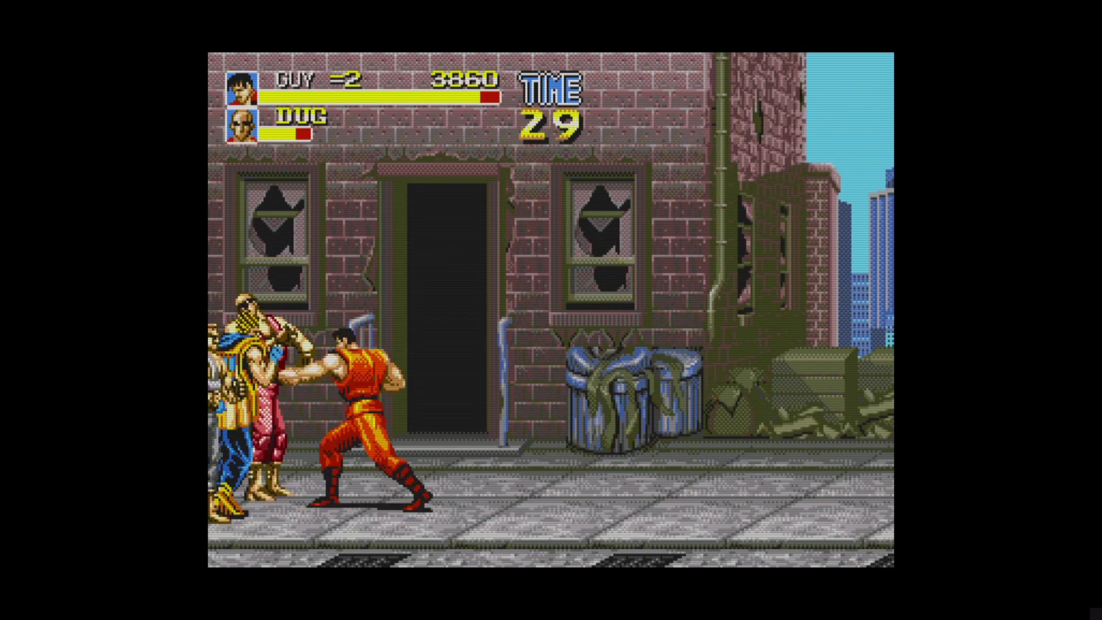
key("a")
key("a")
key("a")
key("a")
Defeat Bred, advance past the trash cans, knee J, then pause into the Quick Menu.
key("Left")
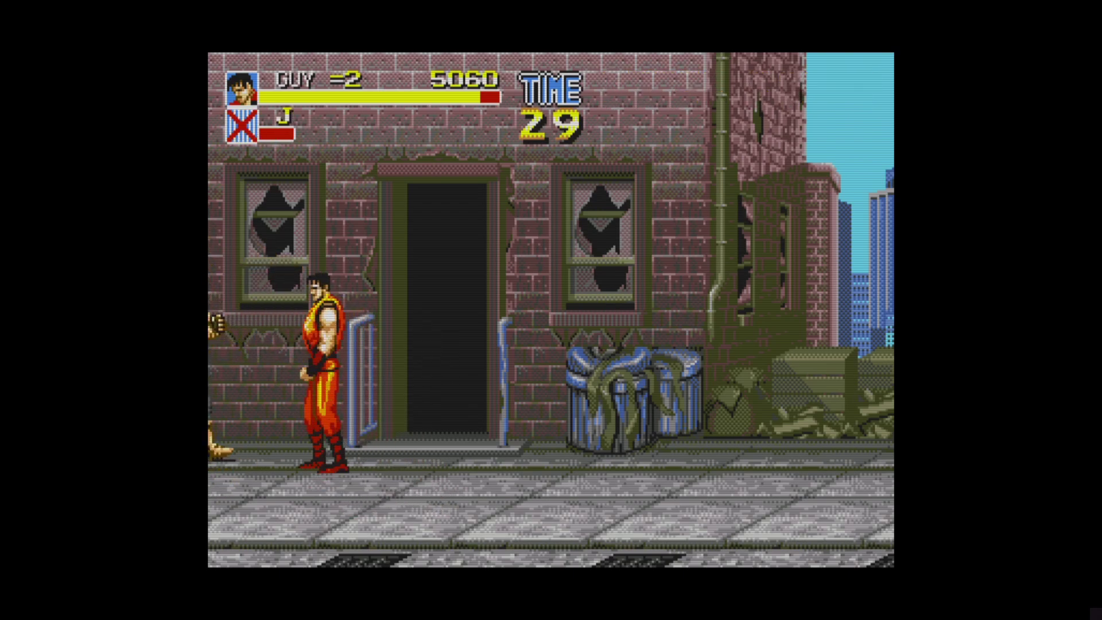
key("a")
key("a")
key("a")
key("Right")
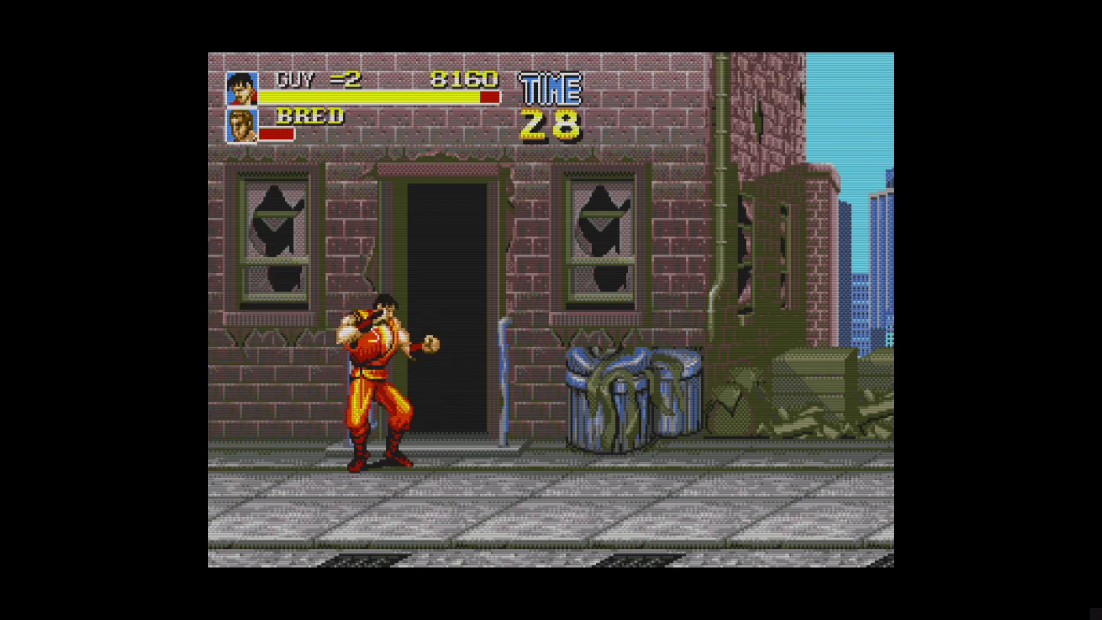
key("Right")
key("s")
key("a")
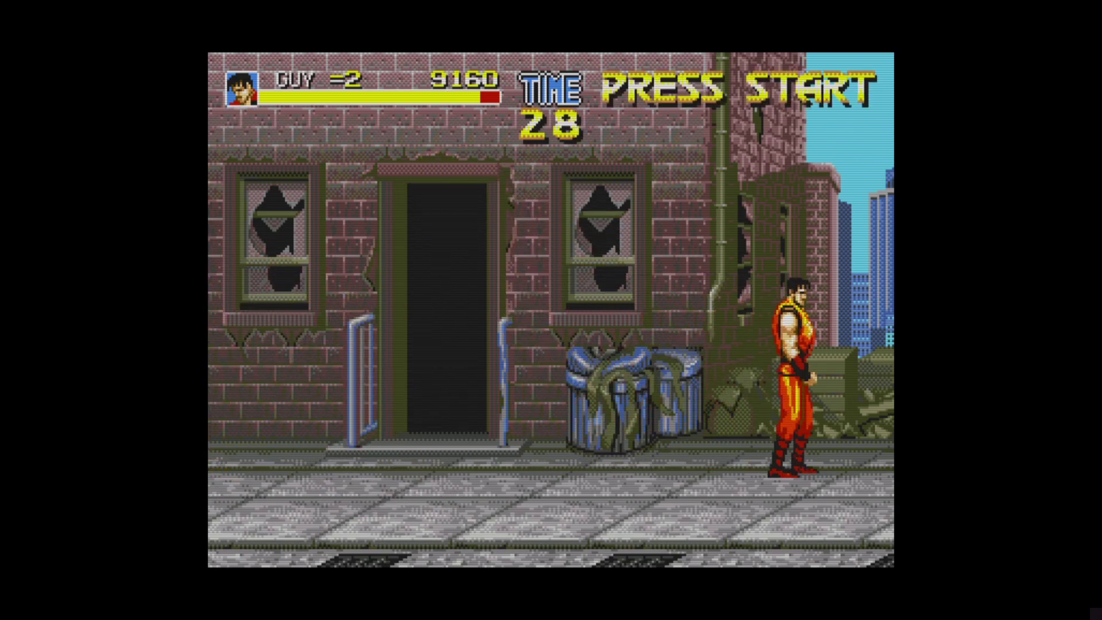
key("Right")
key("a")
key("a")
key("a")
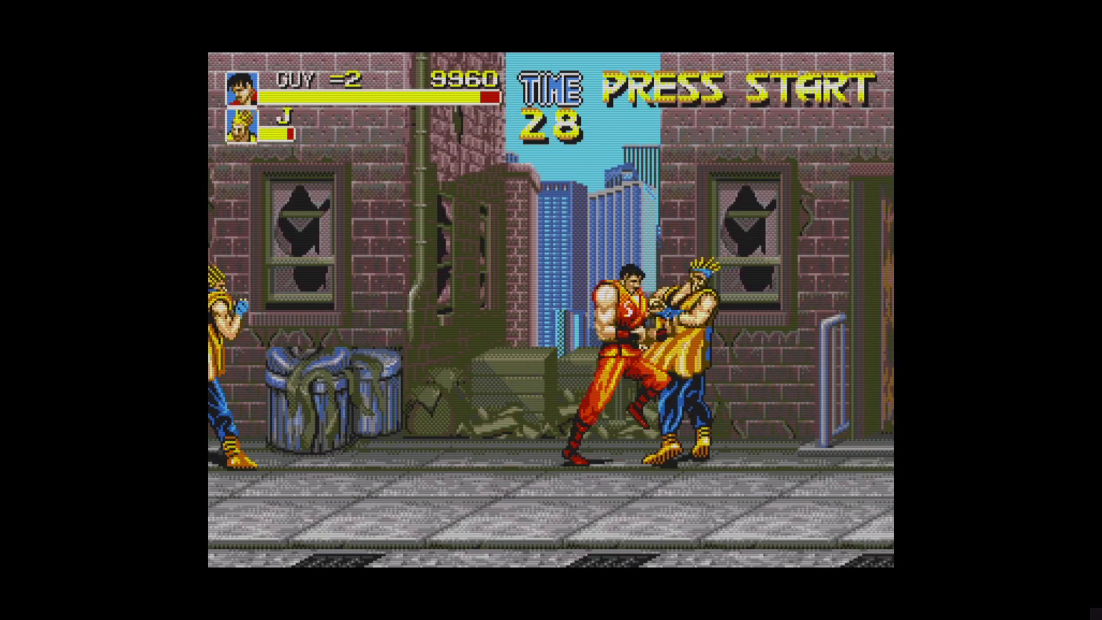
key("a")
key("Right")
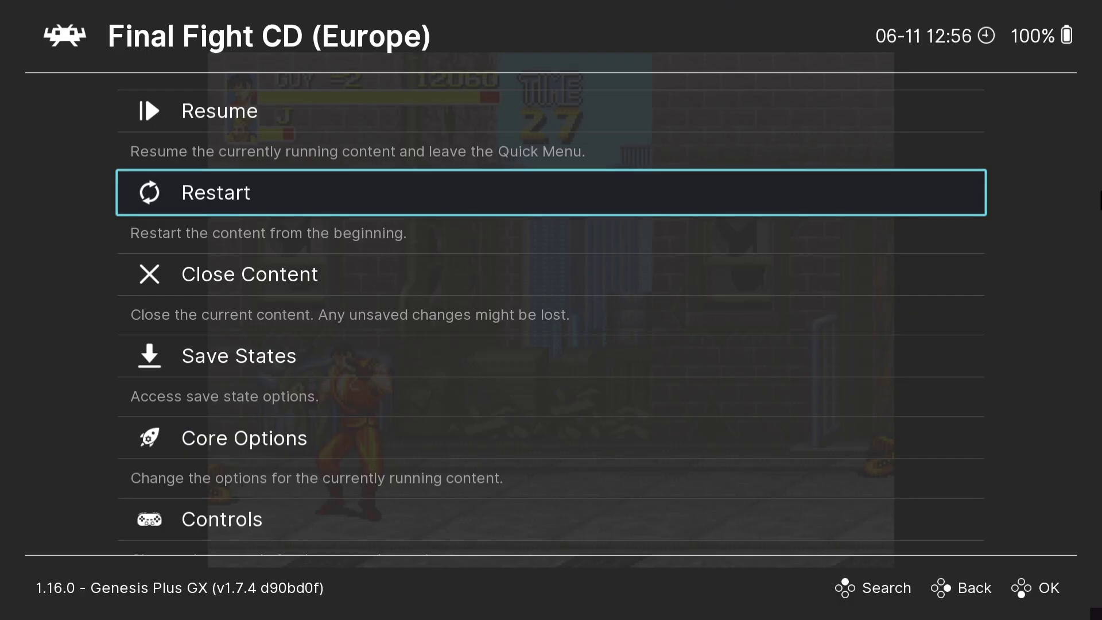
Save Content Directory Options in Manage Core Options, creating Sega CD.opt, then back out to the Main Menu.
key("BackSpace")
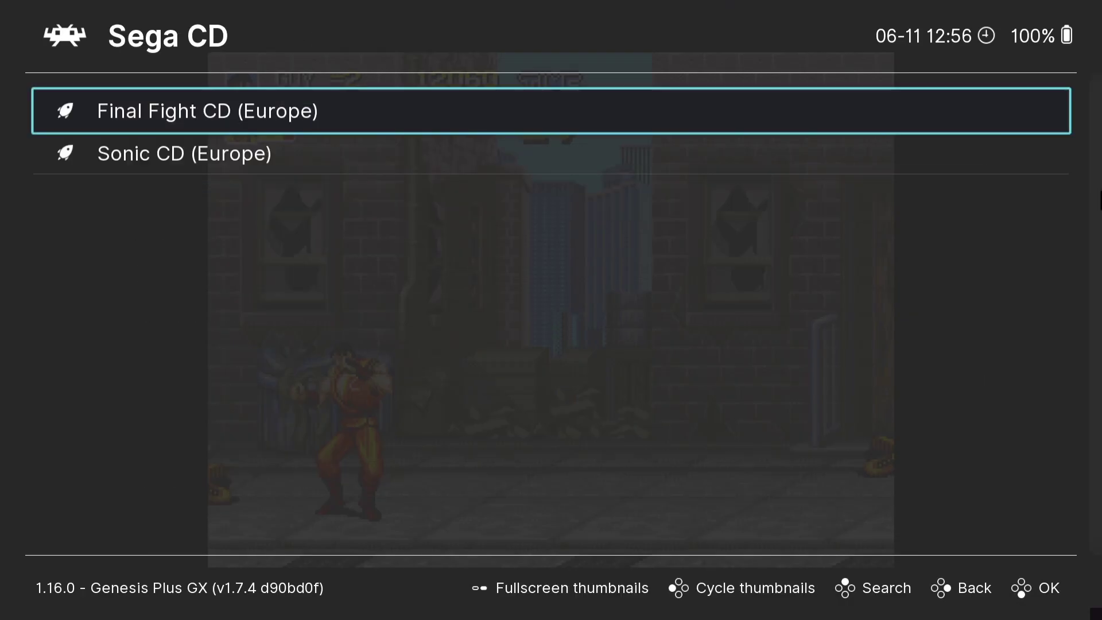
key("Return")
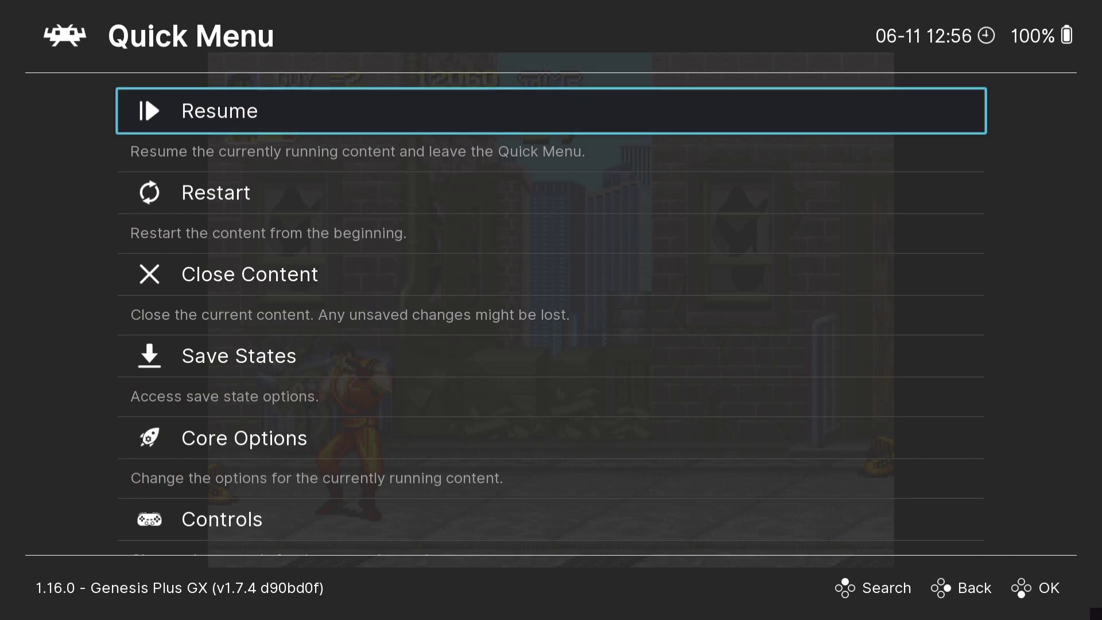
key("Down")
key("Down")
key("Down")
key("Down")
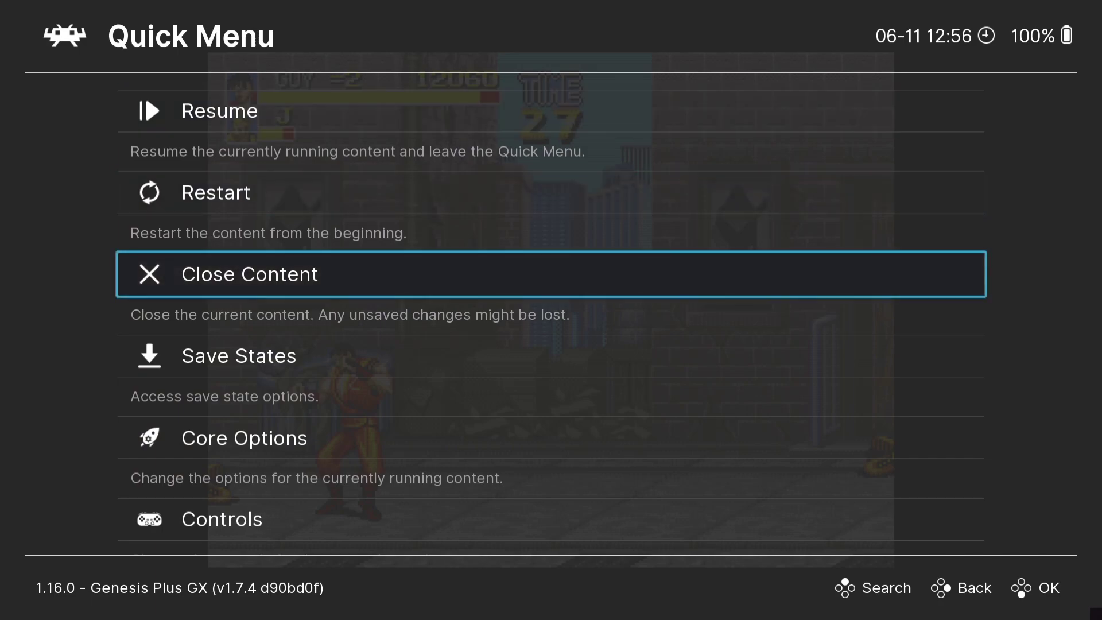
key("Return")
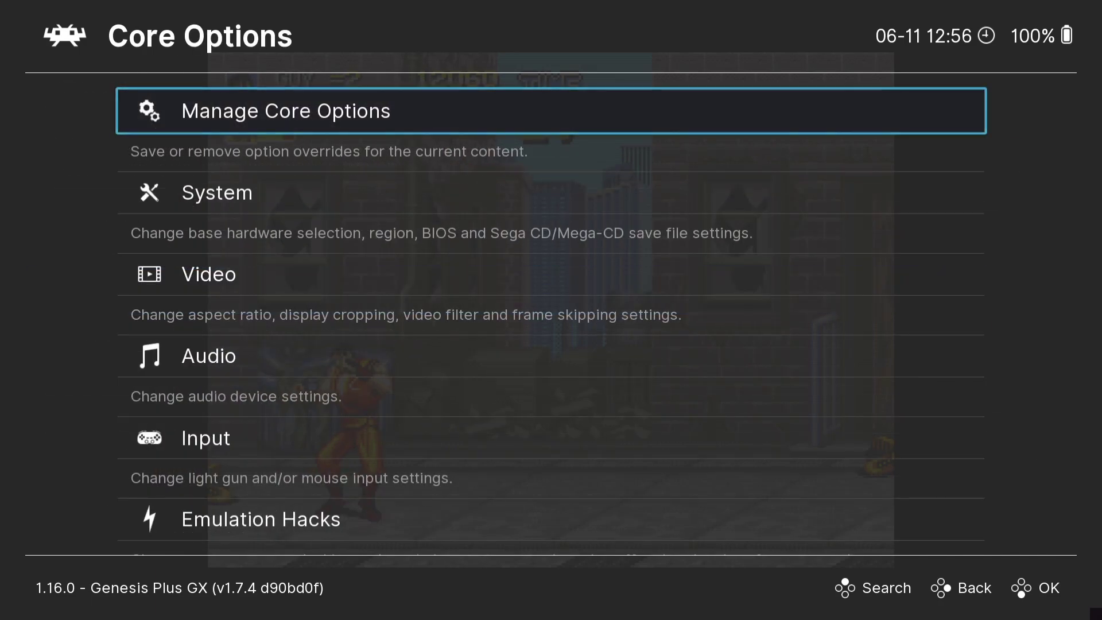
key("Return")
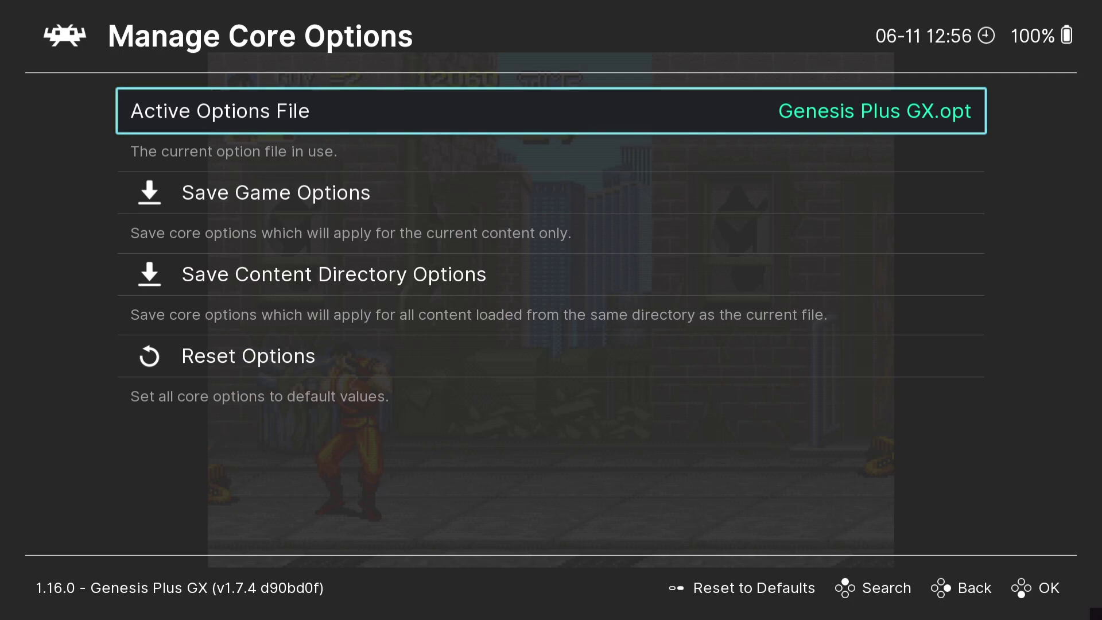
key("Down")
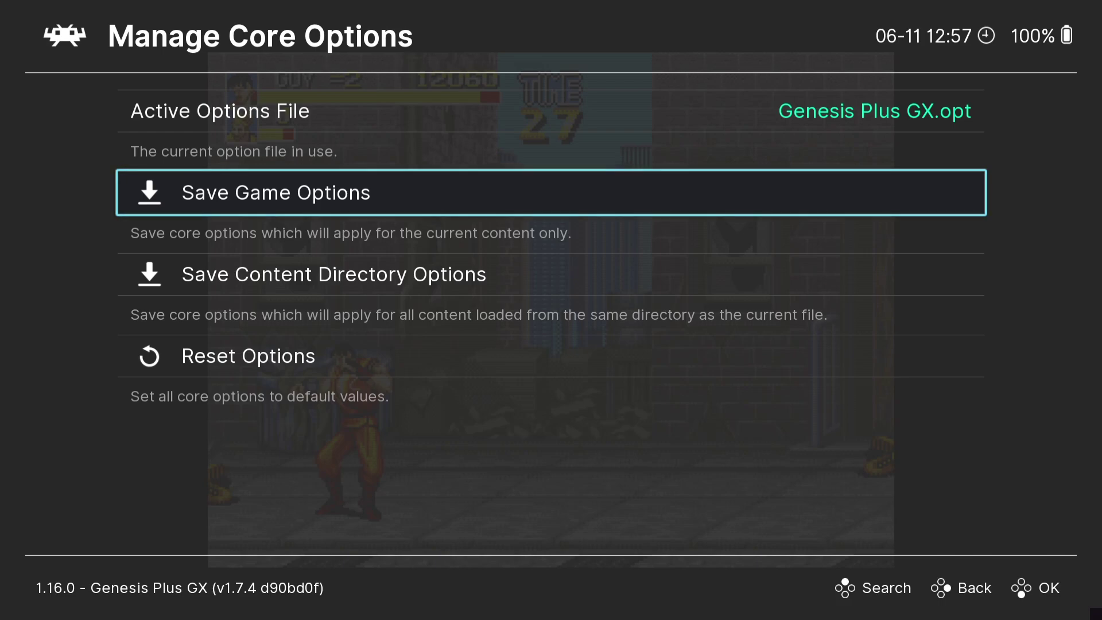
key("Down")
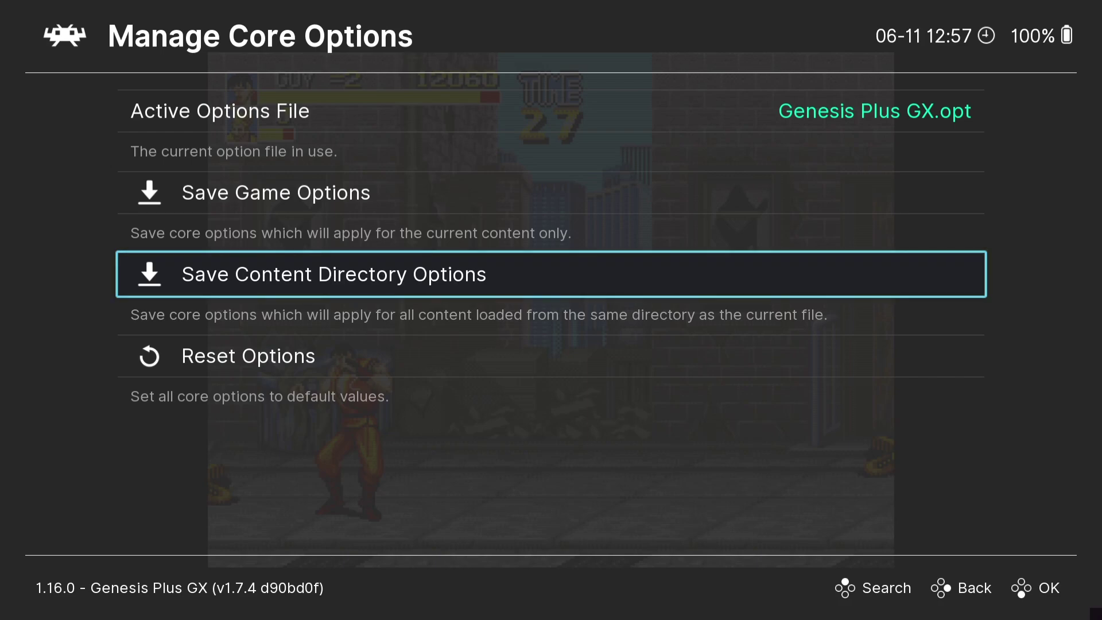
key("Return")
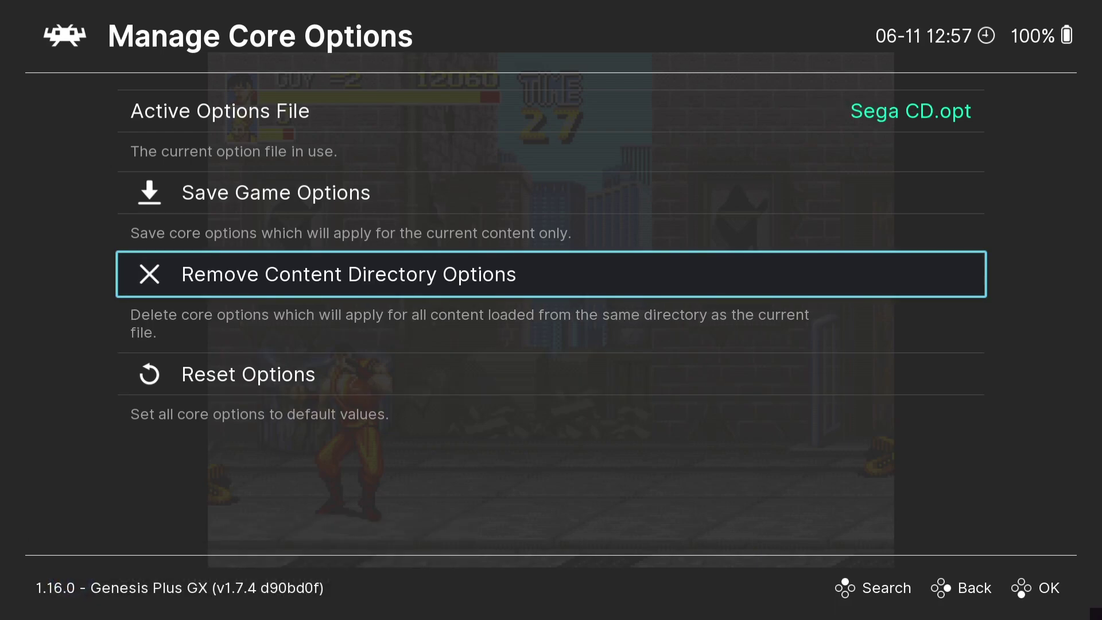
key("BackSpace")
key("BackSpace")
key("BackSpace")
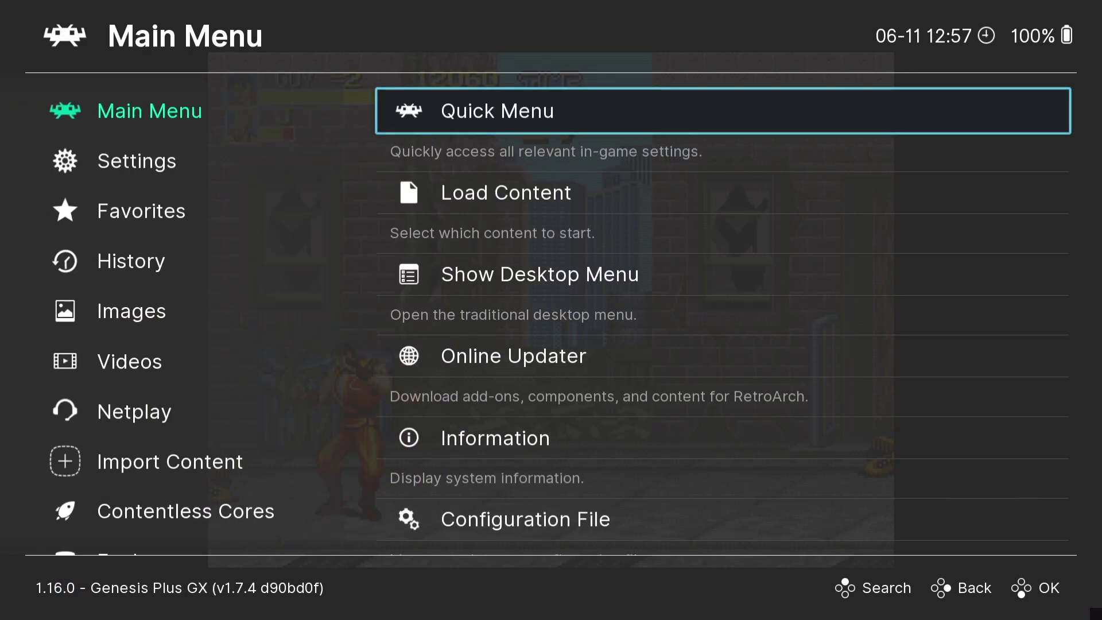
Close Final Fight CD and run Sonic CD (Europe) from the Sega CD playlist with Genesis Plus GX.
key("Return")
key("Down")
key("Down")
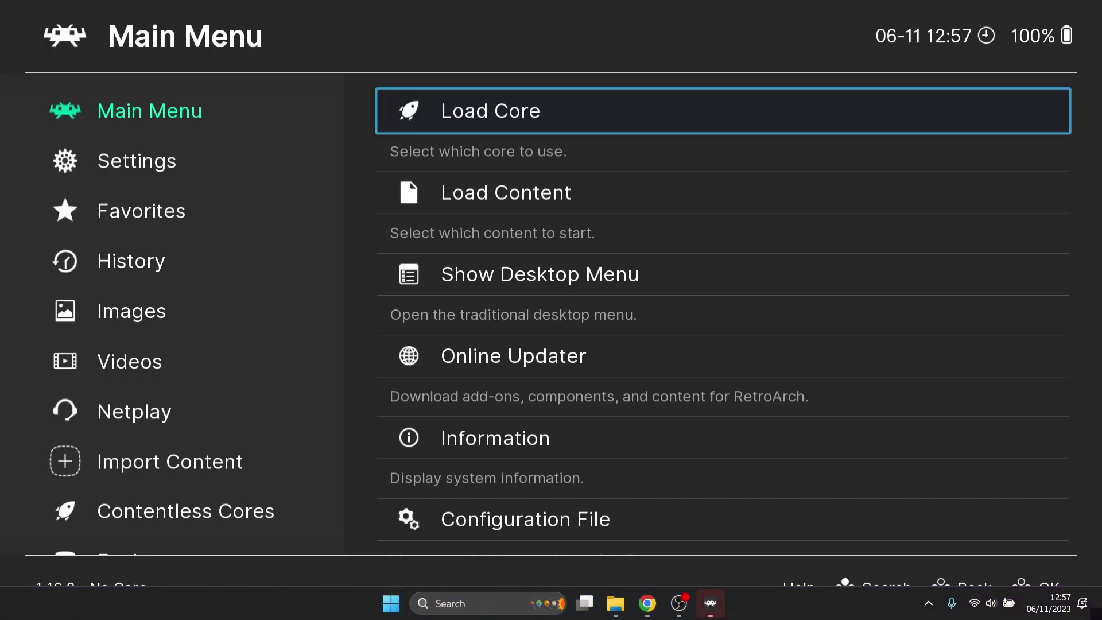
key("Left")
key("Down")
key("Down")
key("Down")
key("Down")
key("Down")
key("Down")
key("Down")
key("Down")
key("Down")
key("Down")
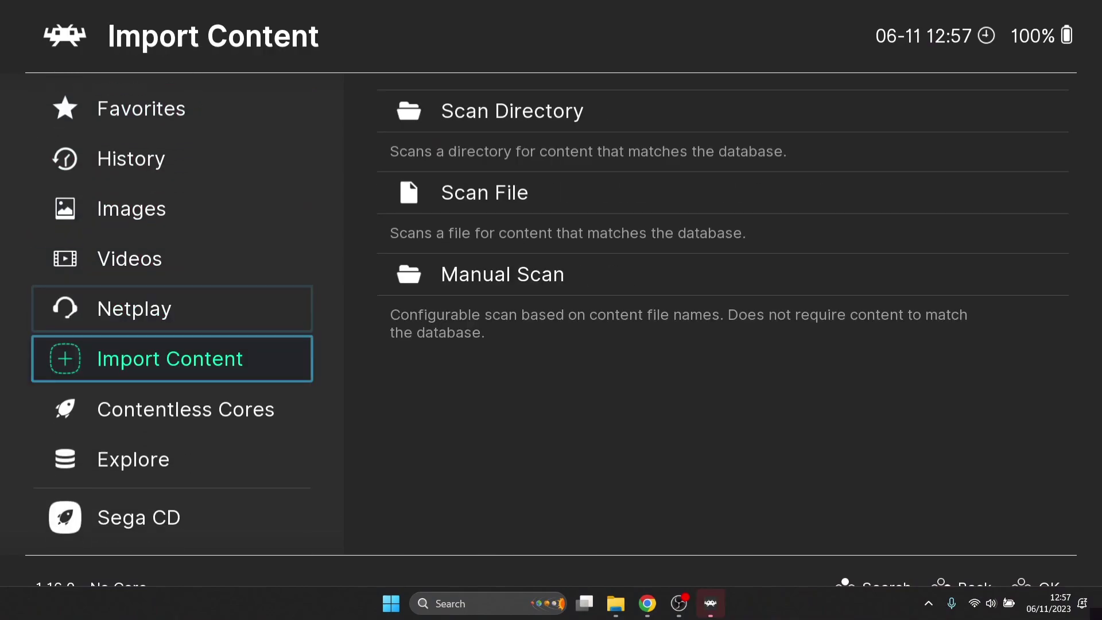
key("Right")
key("Down")
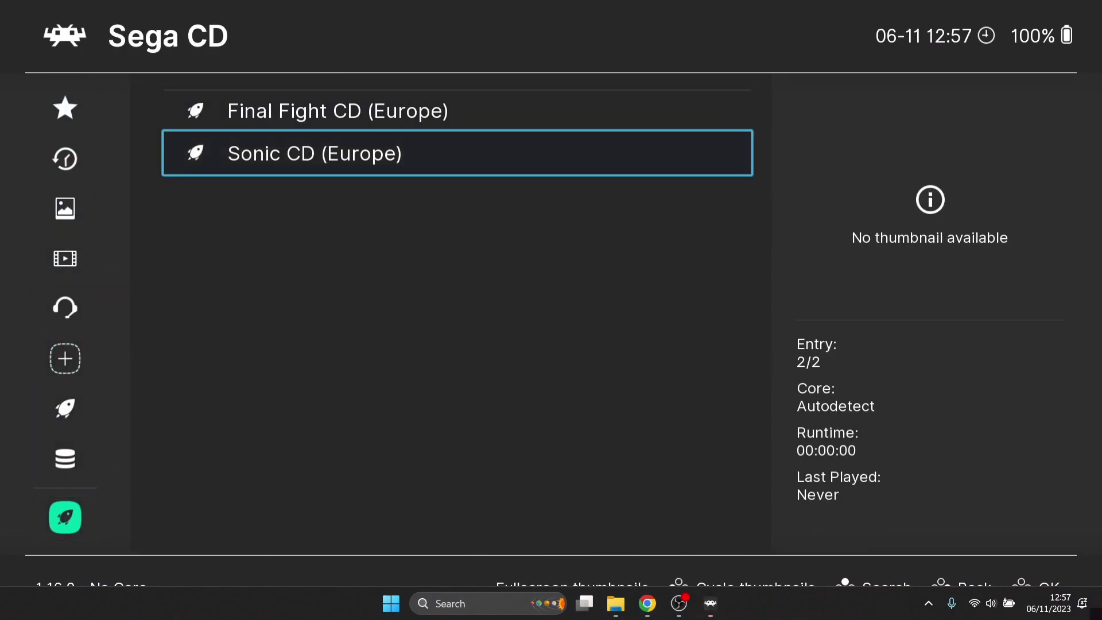
key("Return")
key("Return")
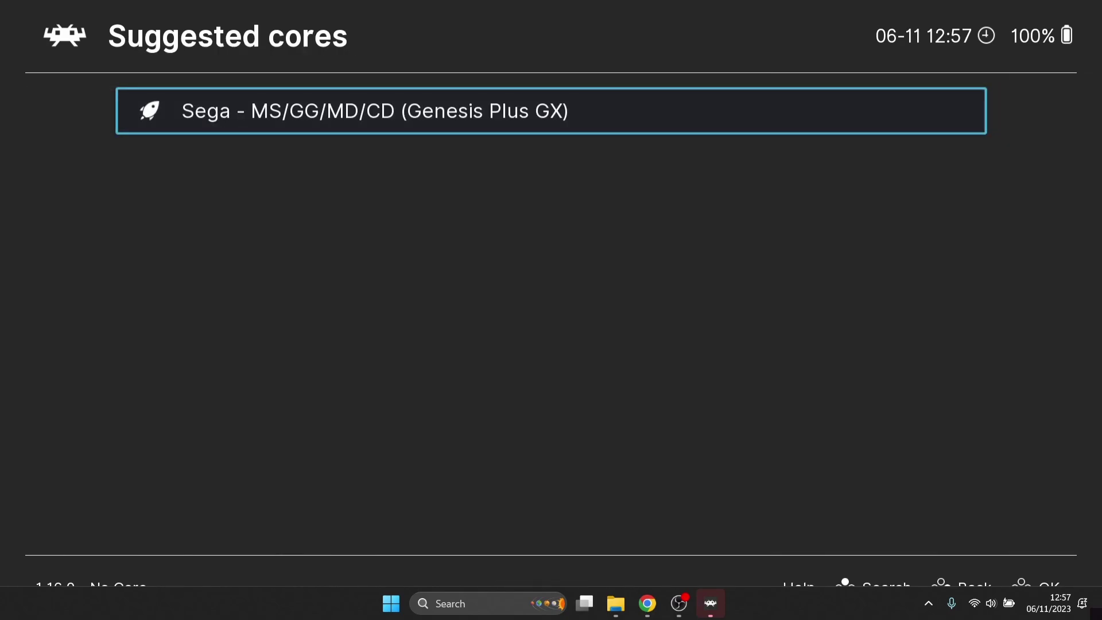
key("Return")
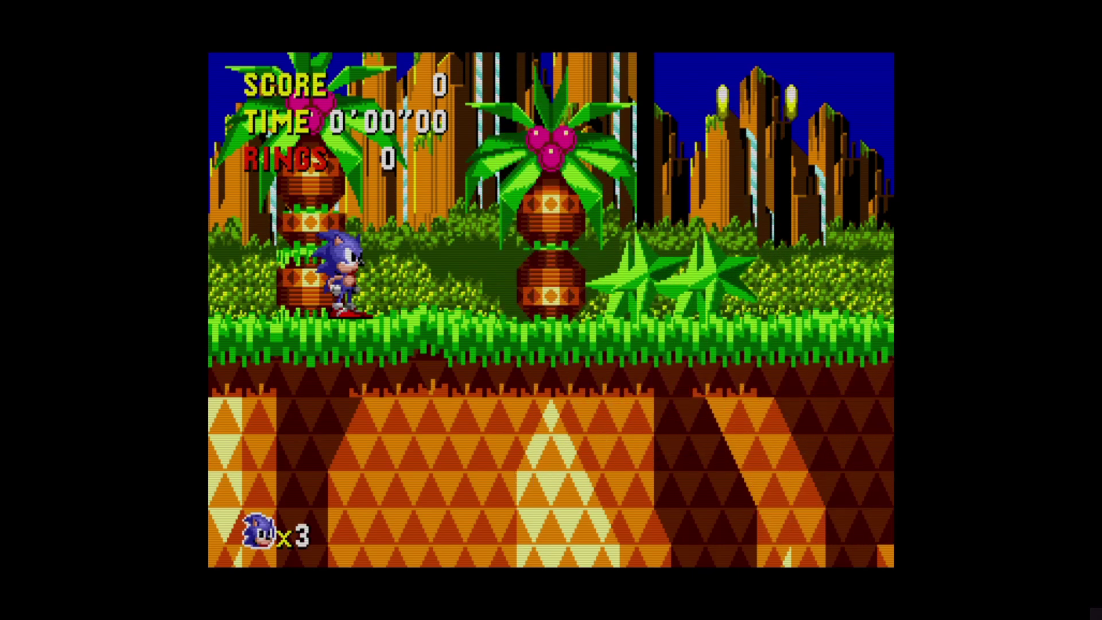
Jump Sonic over the spiky bushes, reaching 500 points and 27 rings, then pause into the Quick Menu.
key("z")
key("Right")
key("z")
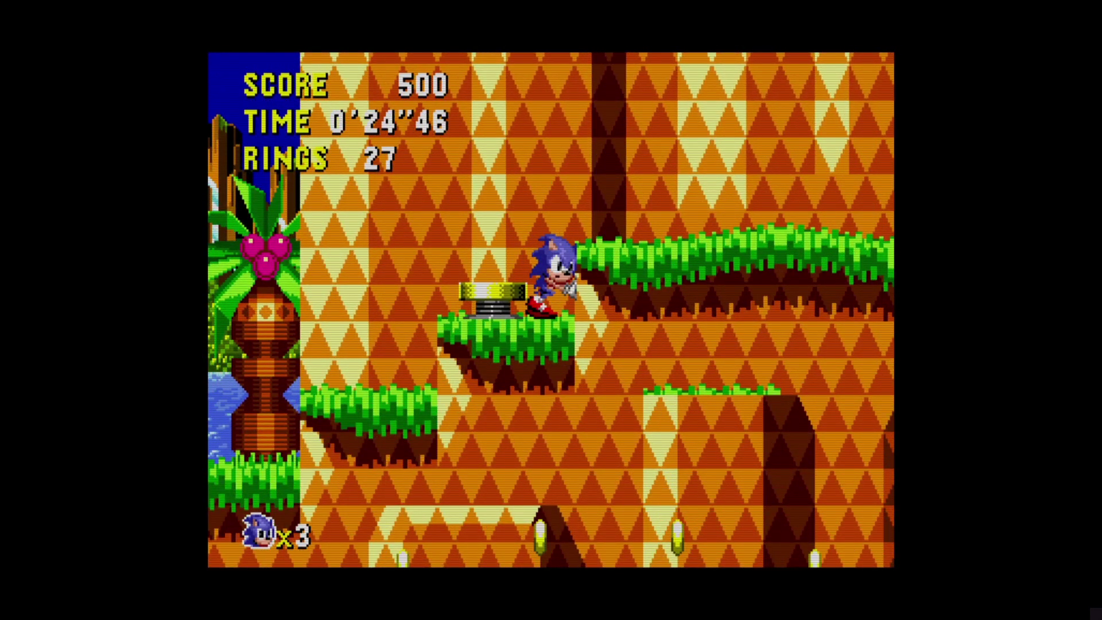
key("F1")
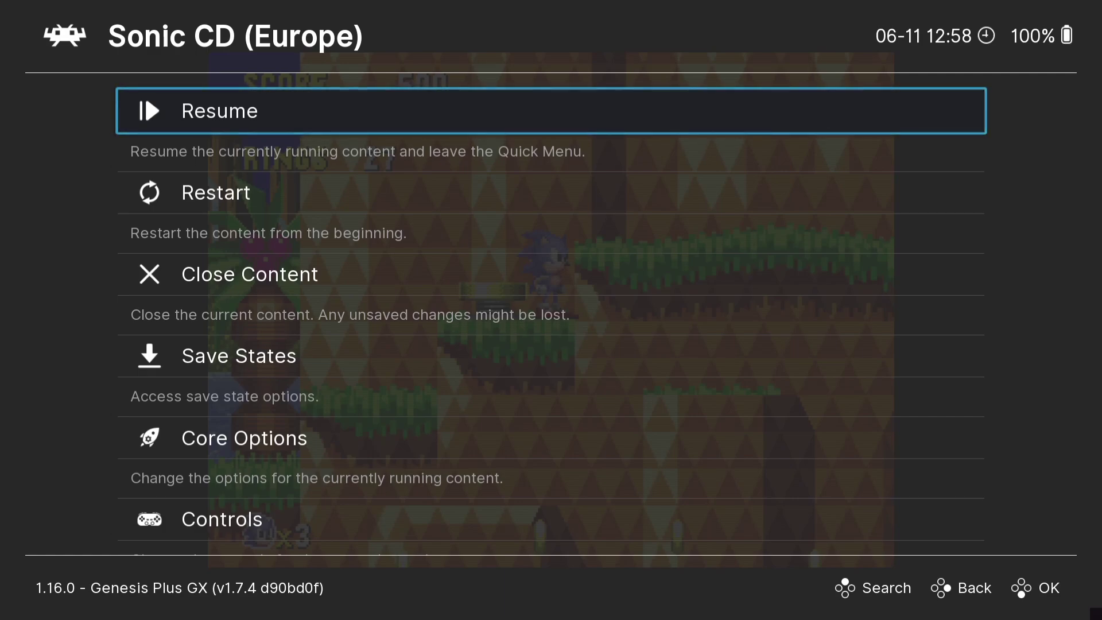
Save the Sonic CD state to slot 0, then run and jump Sonic across the platforms.
key("Down")
key("Down")
key("Down")
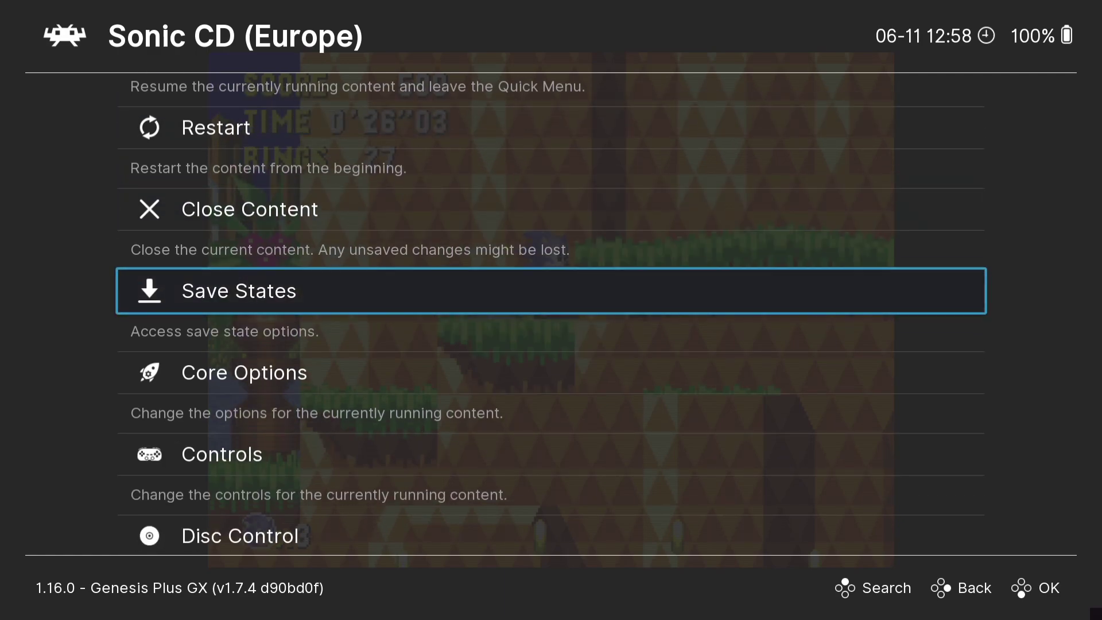
key("Return")
key("Down")
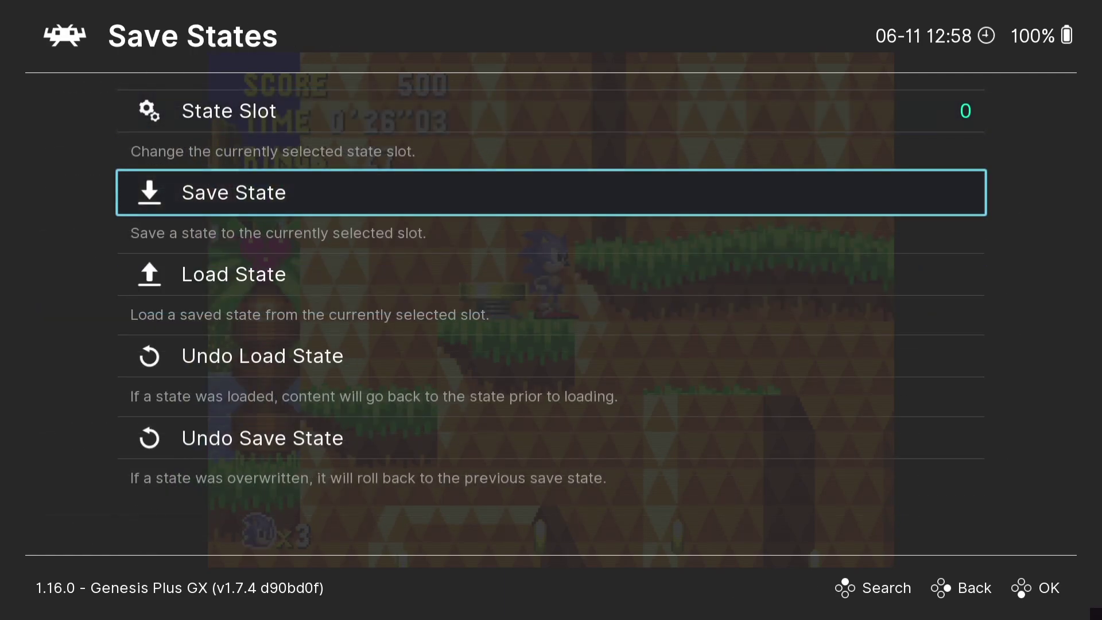
key("Return")
key("z")
key("Right")
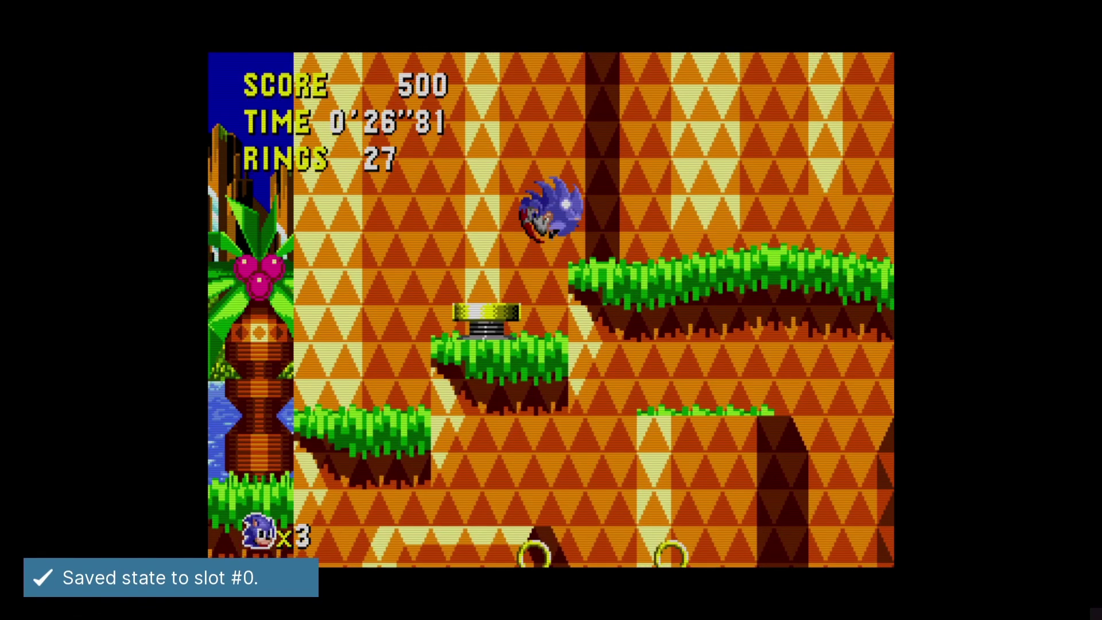
key("z")
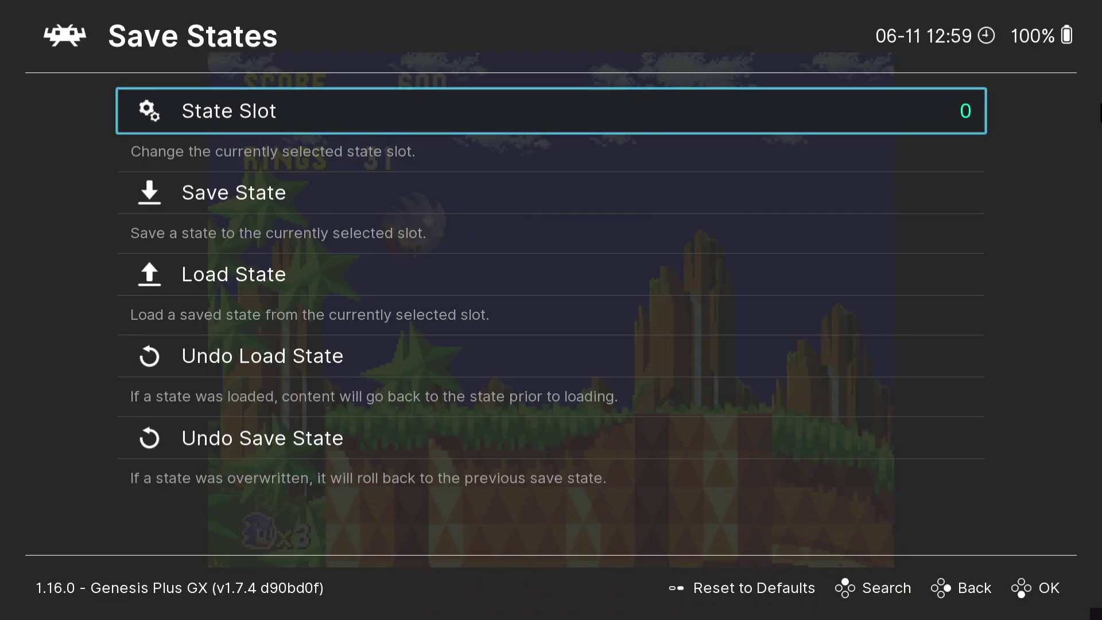
Load the slot 0 state, play on past the waterfall, then bring the menu back up.
key("Return")
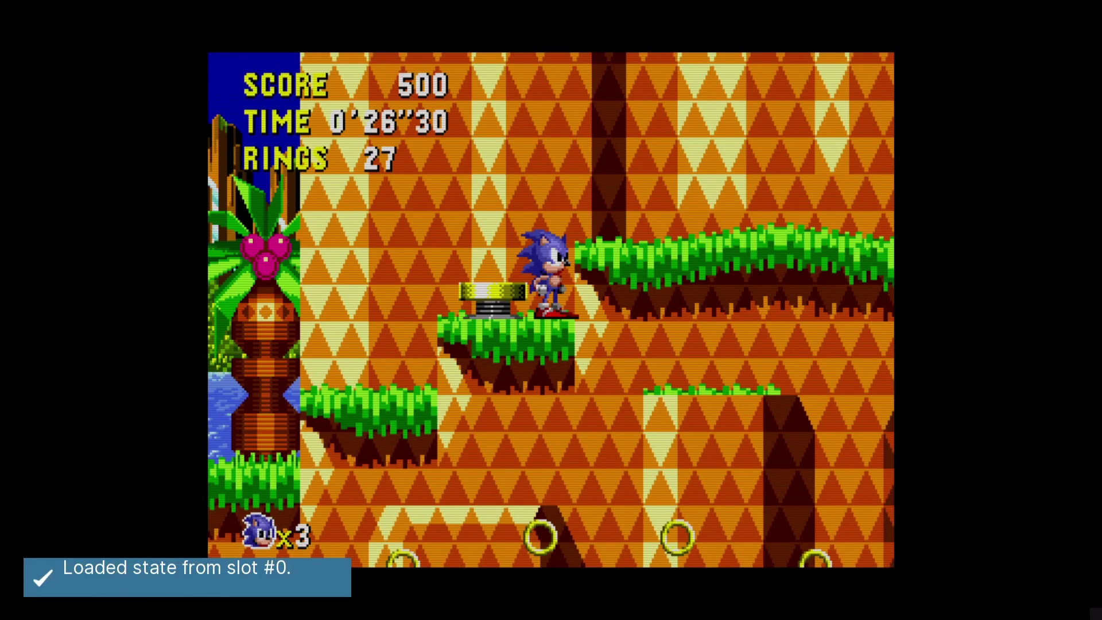
key("Right")
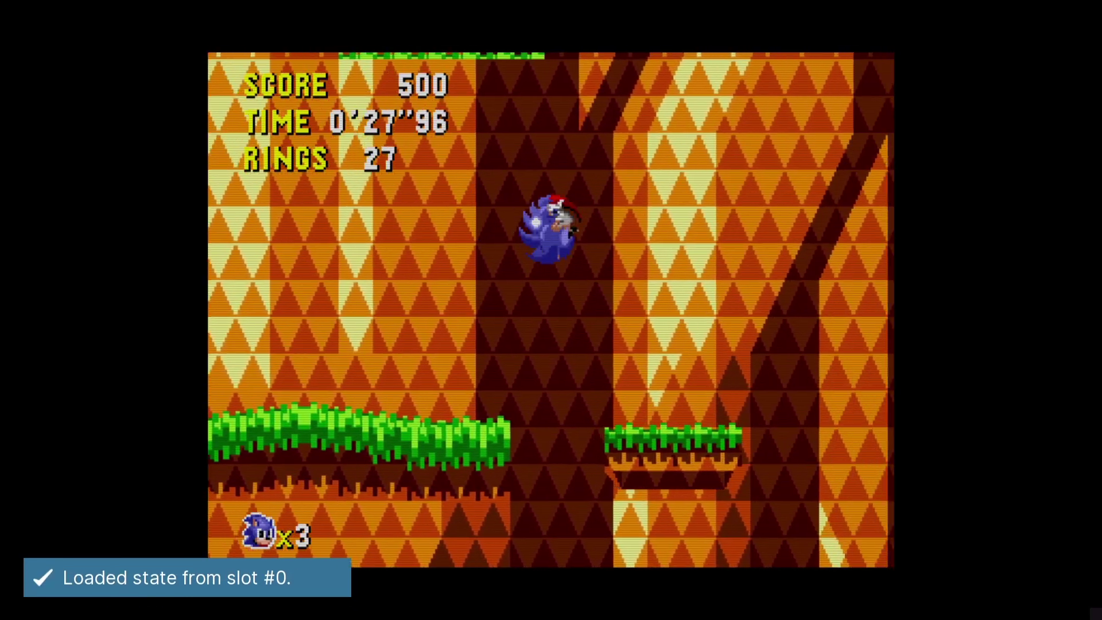
key("z")
key("z")
key("Right")
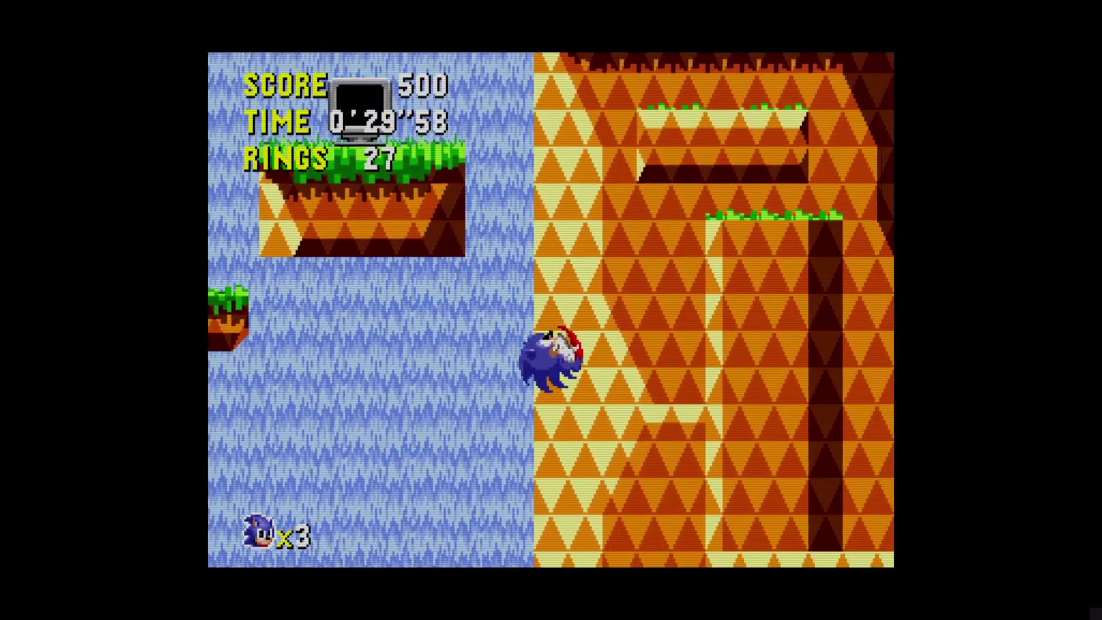
key("z")
key("Right")
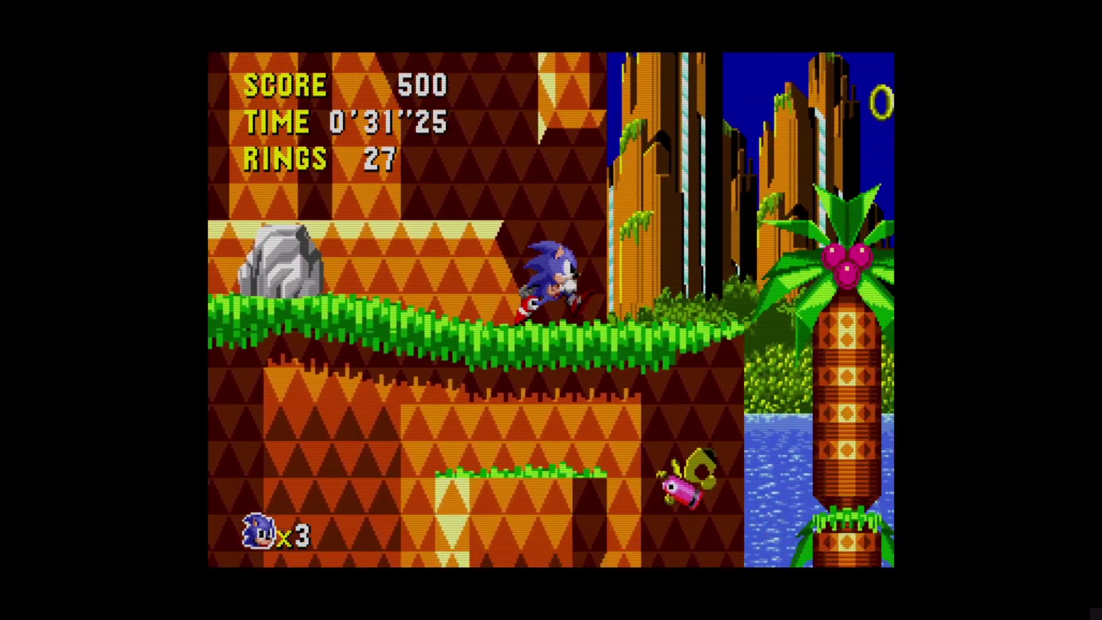
key("F1")
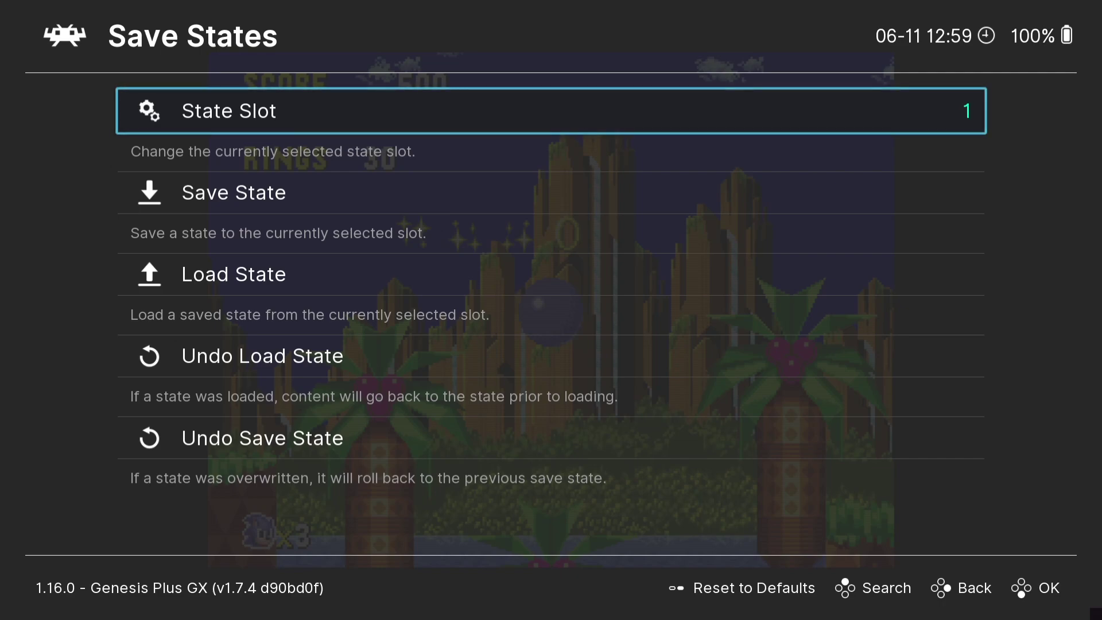
Save a state to slot 1, then play Sonic down the slope and past the rock.
key("Down")
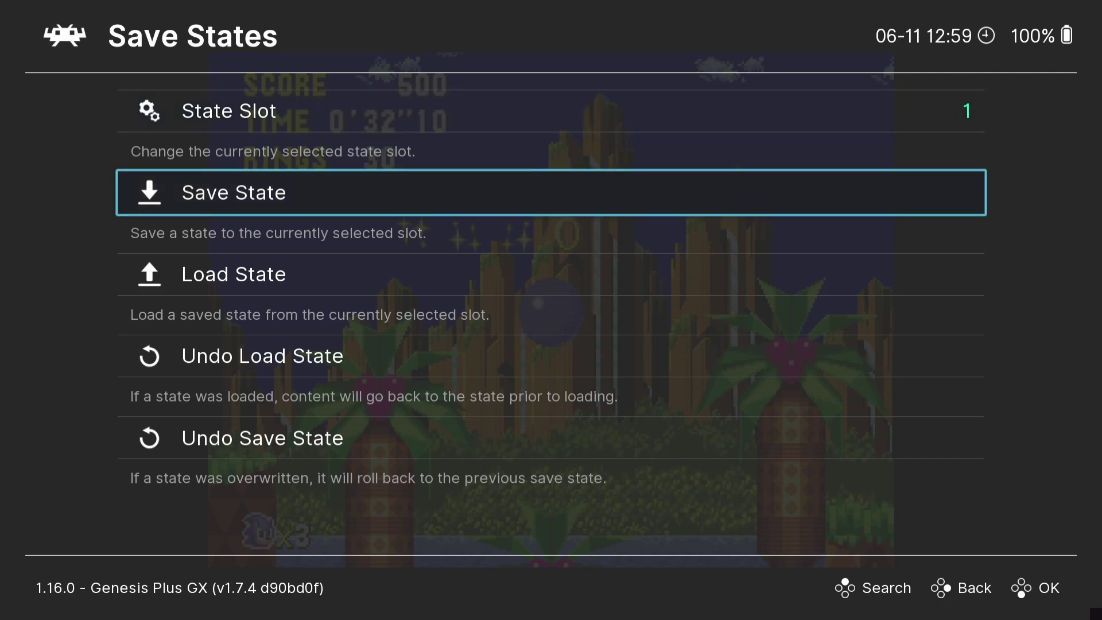
key("Return")
key("Left")
key("z")
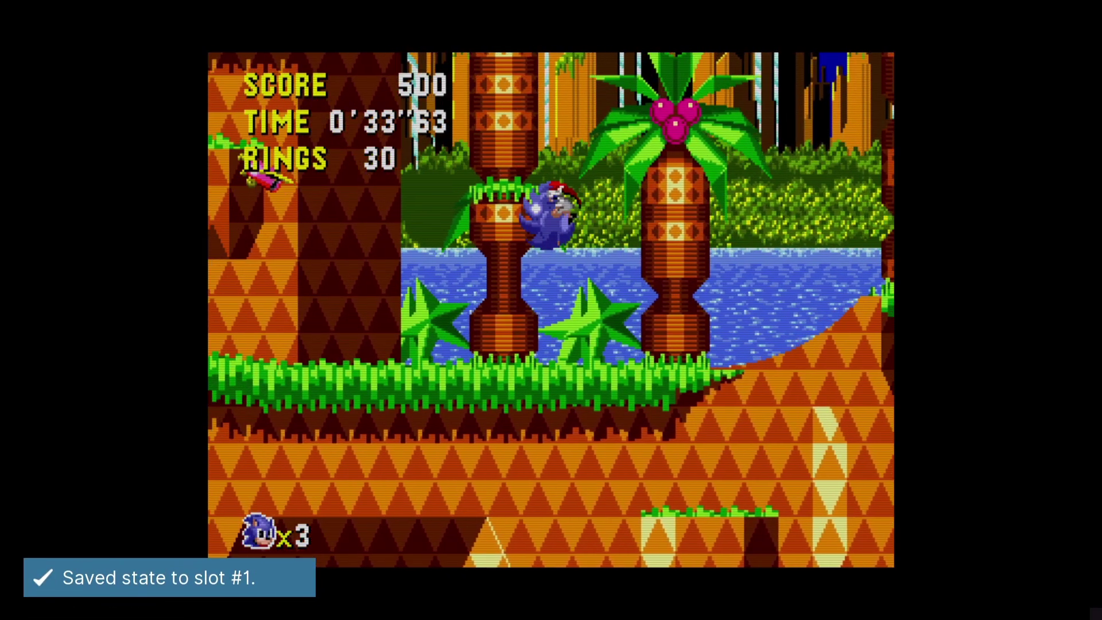
key("z")
Reload the slot 1 save state.
key("F1")
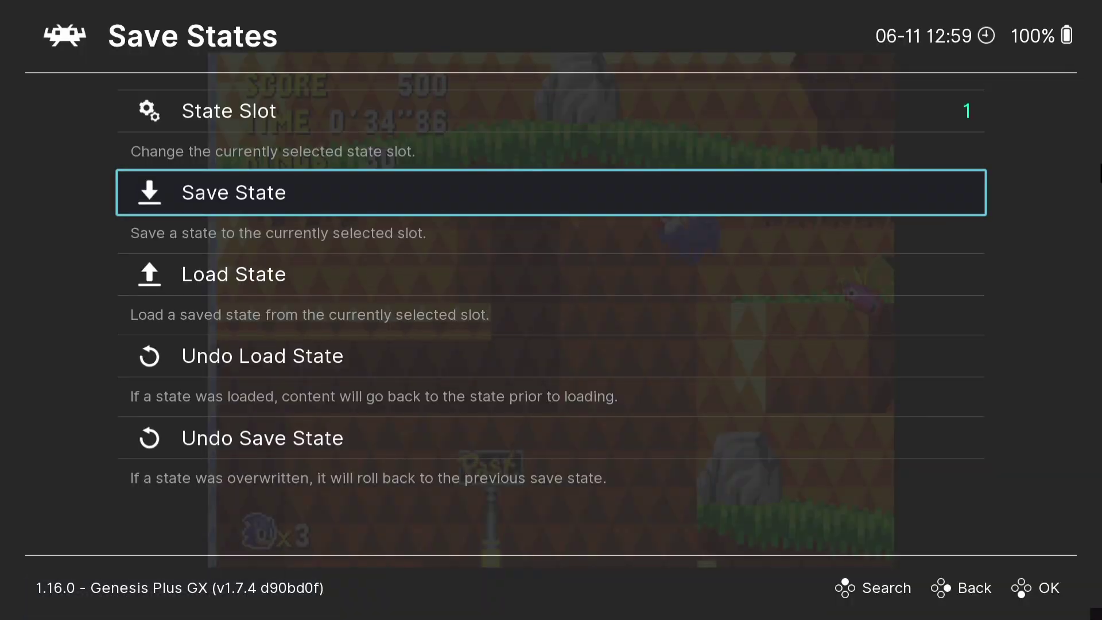
key("Up")
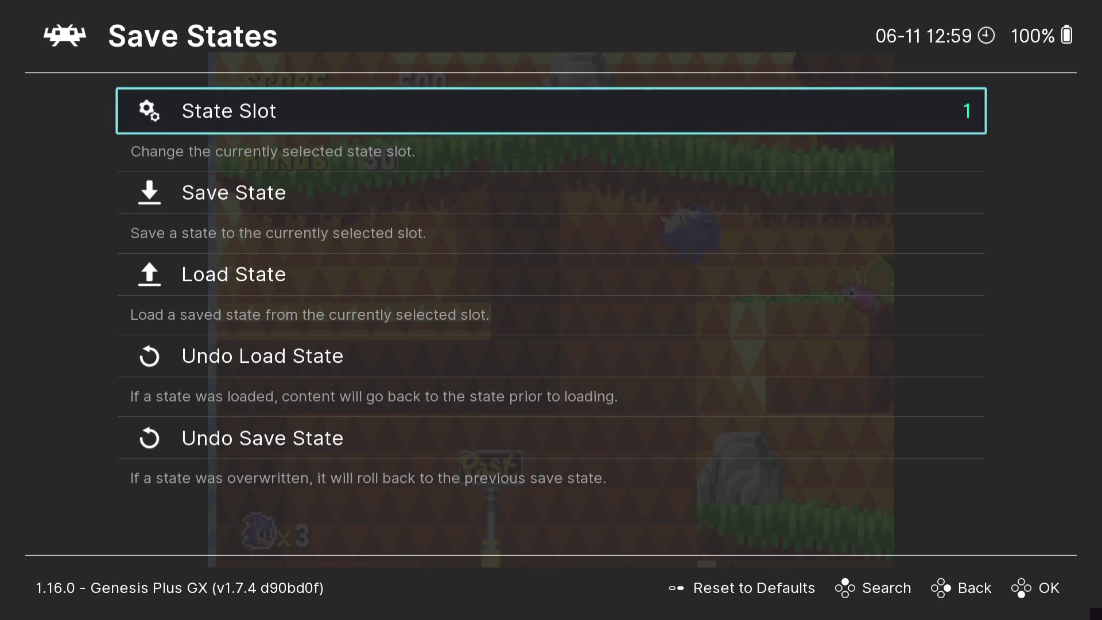
key("Down")
key("Down")
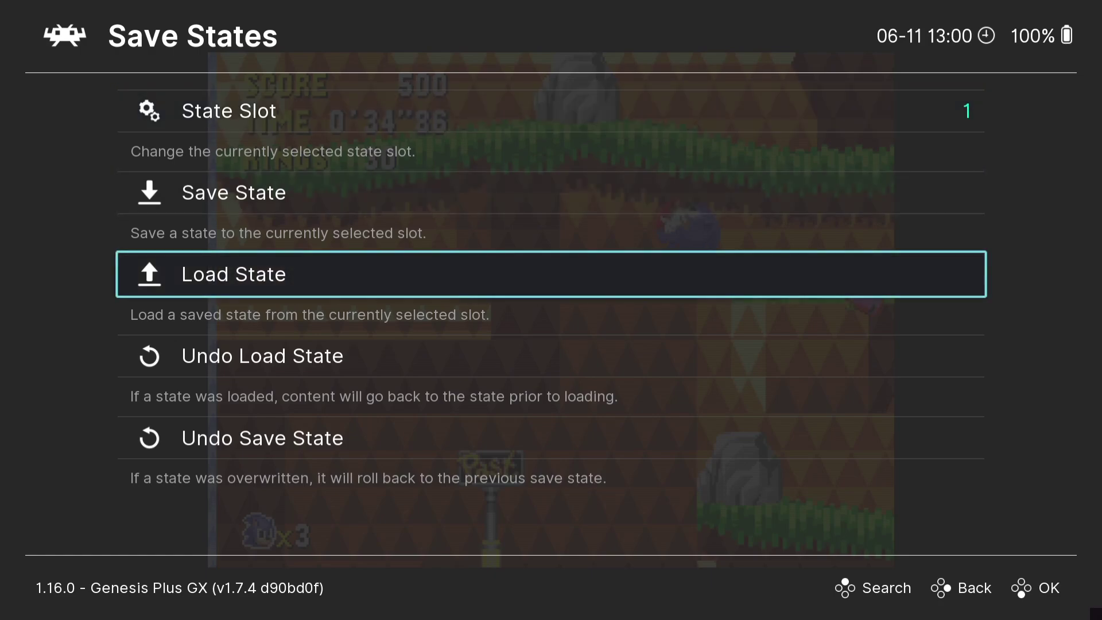
key("Return")
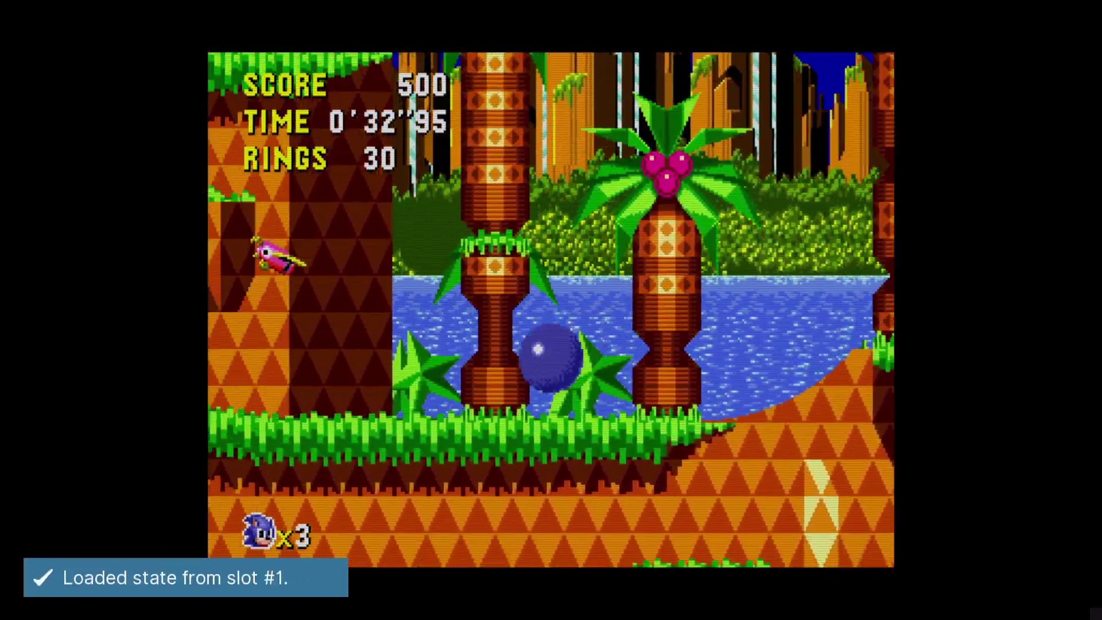
Switch the state slot back to 0 and load that earlier save.
key("F1")
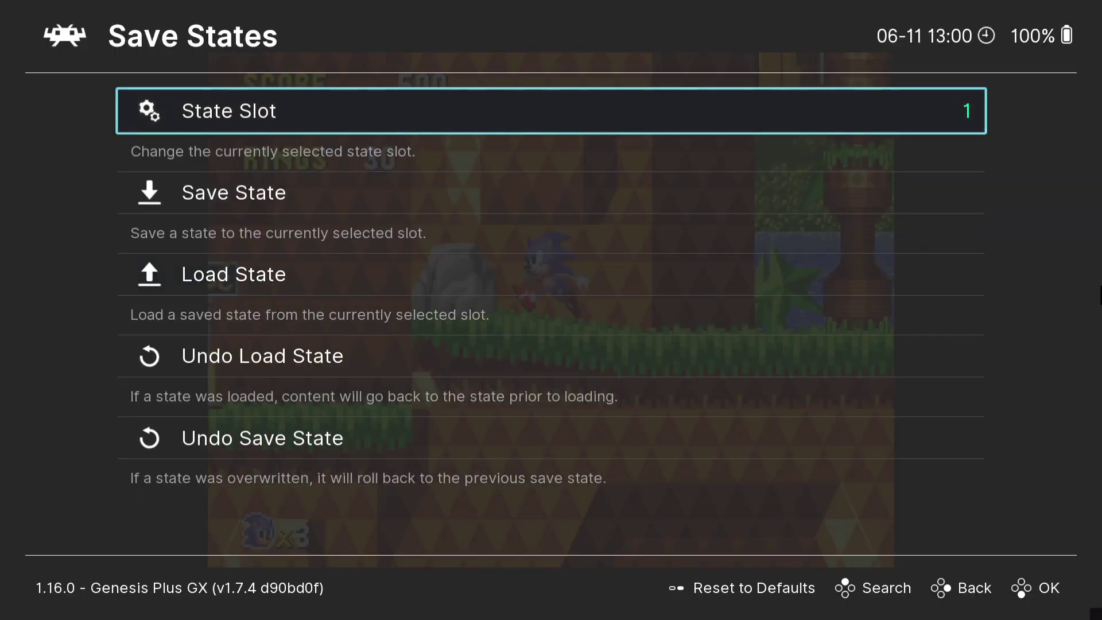
key("Left")
key("Down")
key("Down")
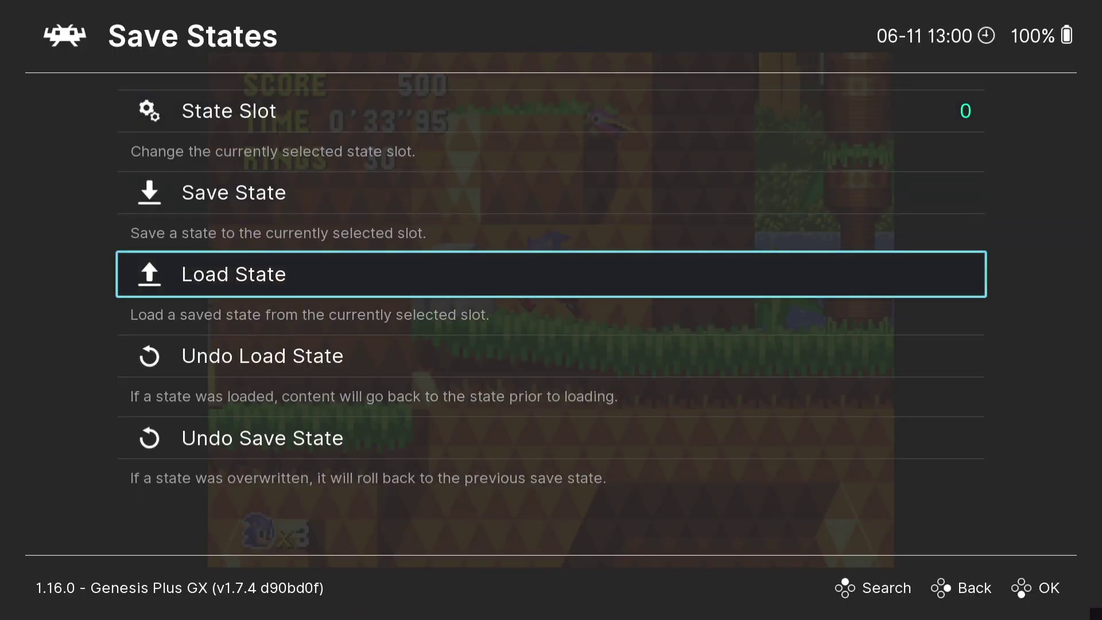
key("Return")
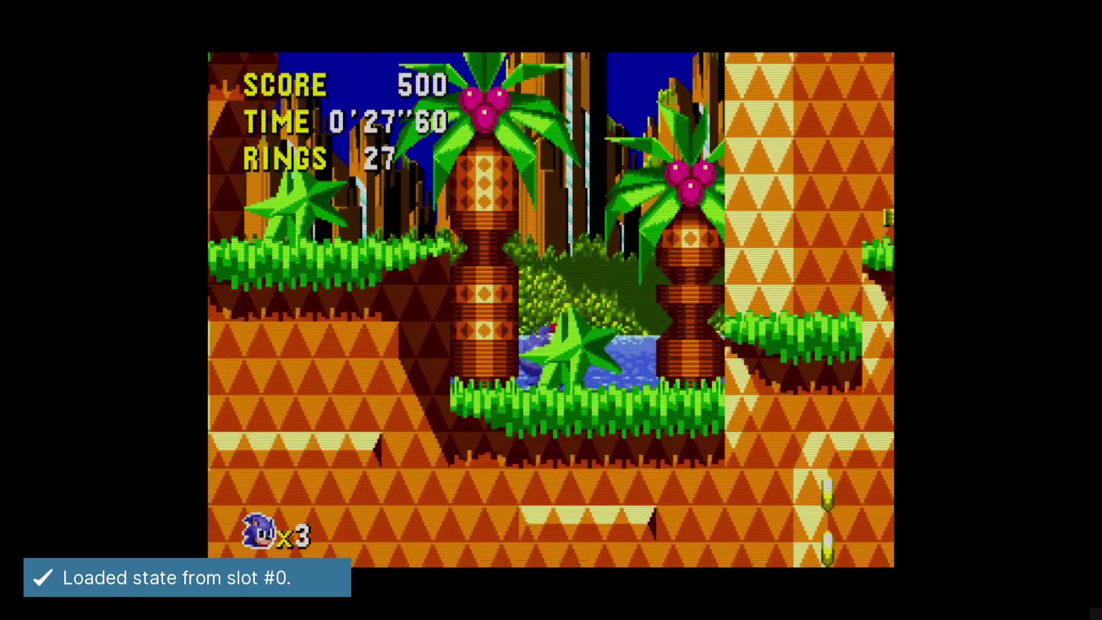
key("F1")
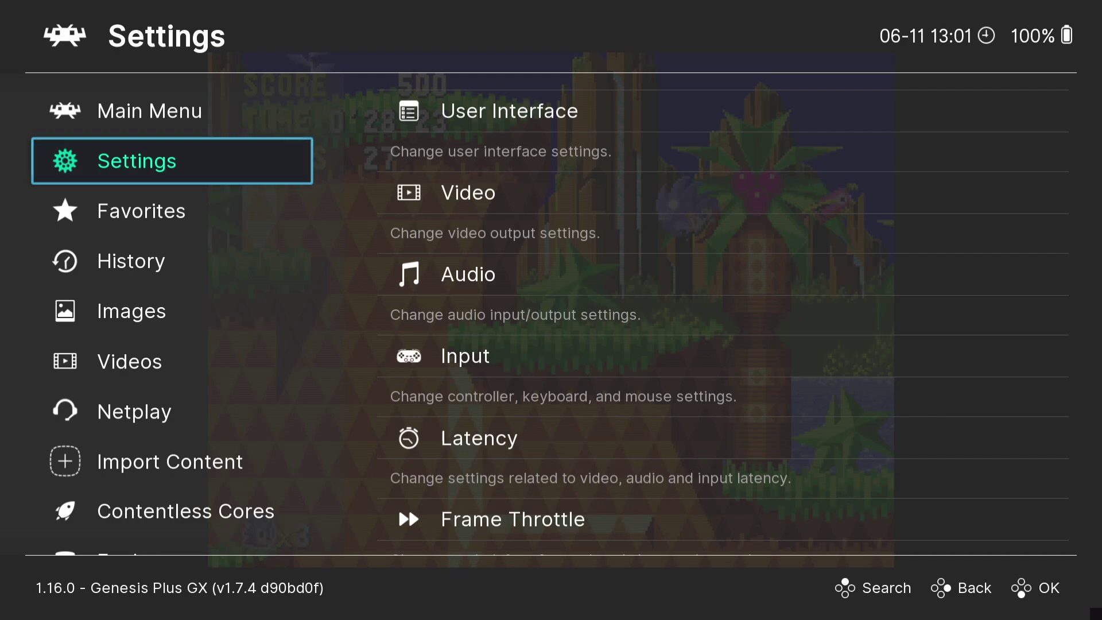
Turn Achievements on in the Achievements settings.
key("Right")
key("Down")
key("Down")
key("Down")
key("Down")
key("Down")
key("Down")
key("Down")
key("Down")
key("Down")
key("Down")
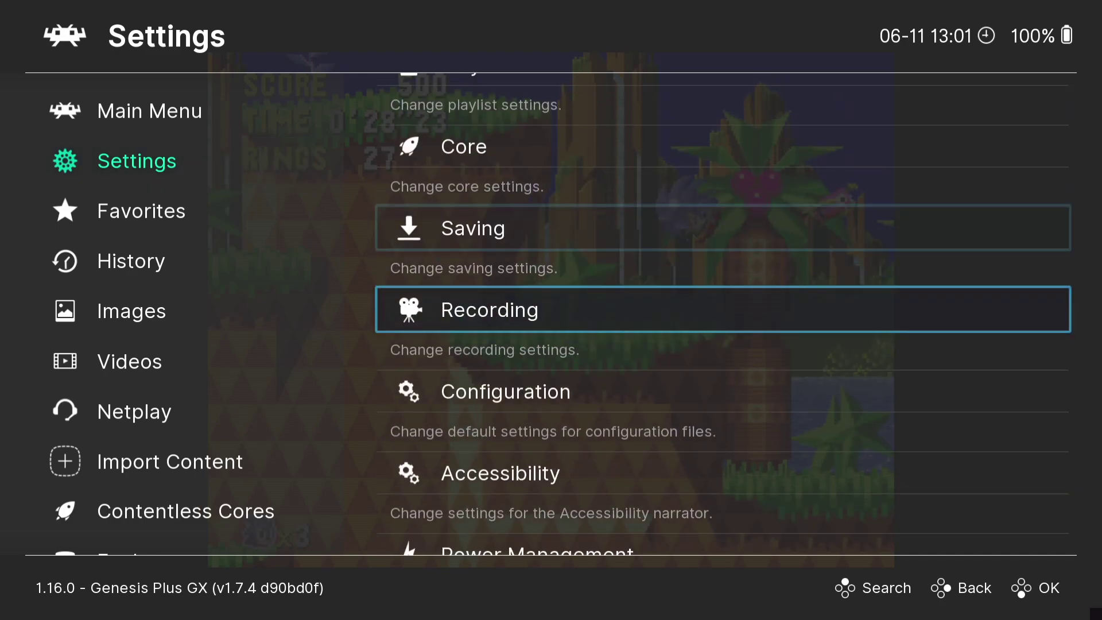
key("Down")
key("Down")
key("Down")
key("Down")
key("Down")
key("Return")
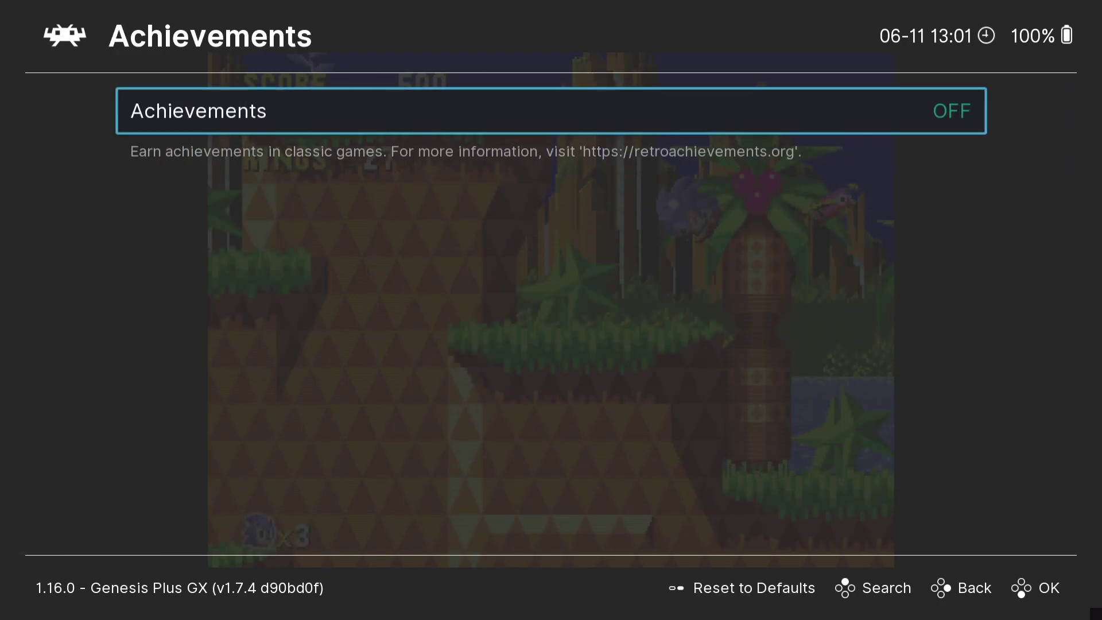
key("Return")
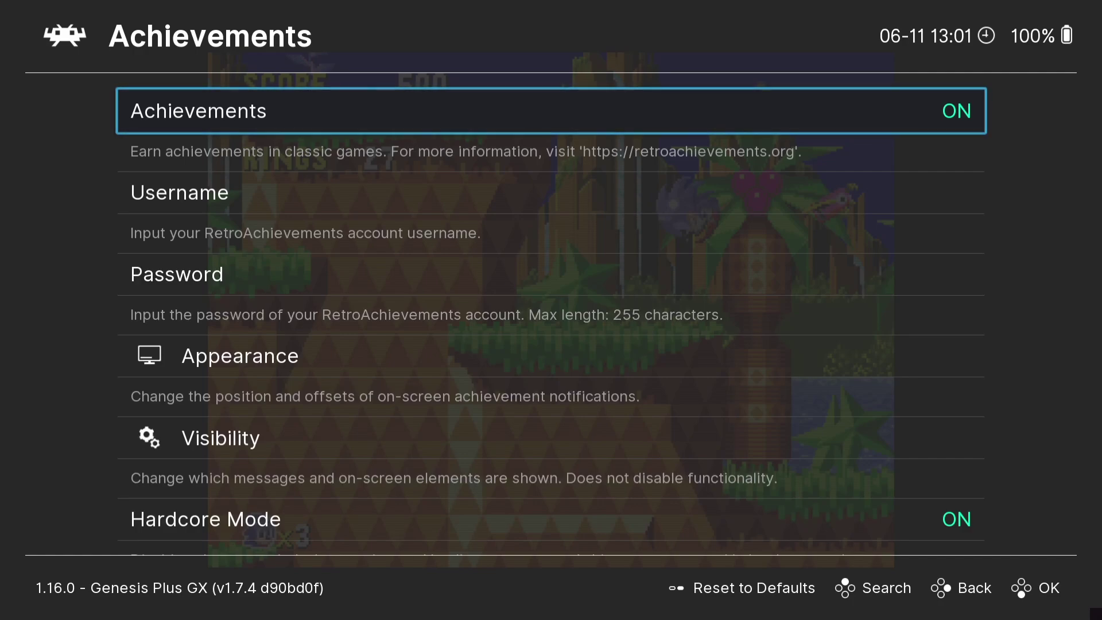
Turn the achievement Unlock Sound on and go back to the Sega CD playlist.
key("Down")
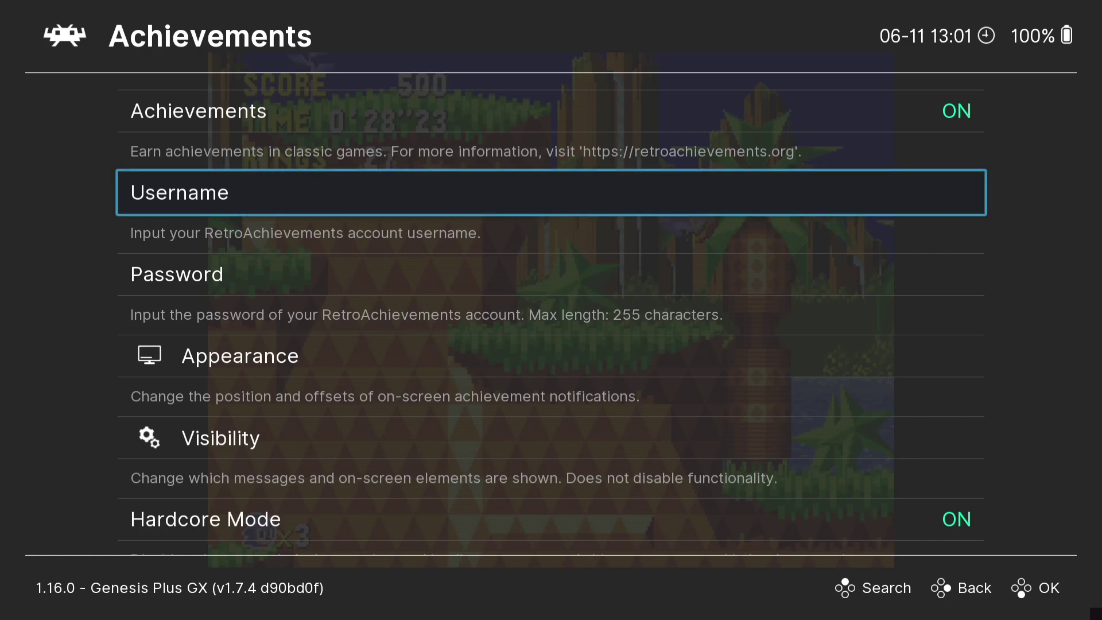
key("Down")
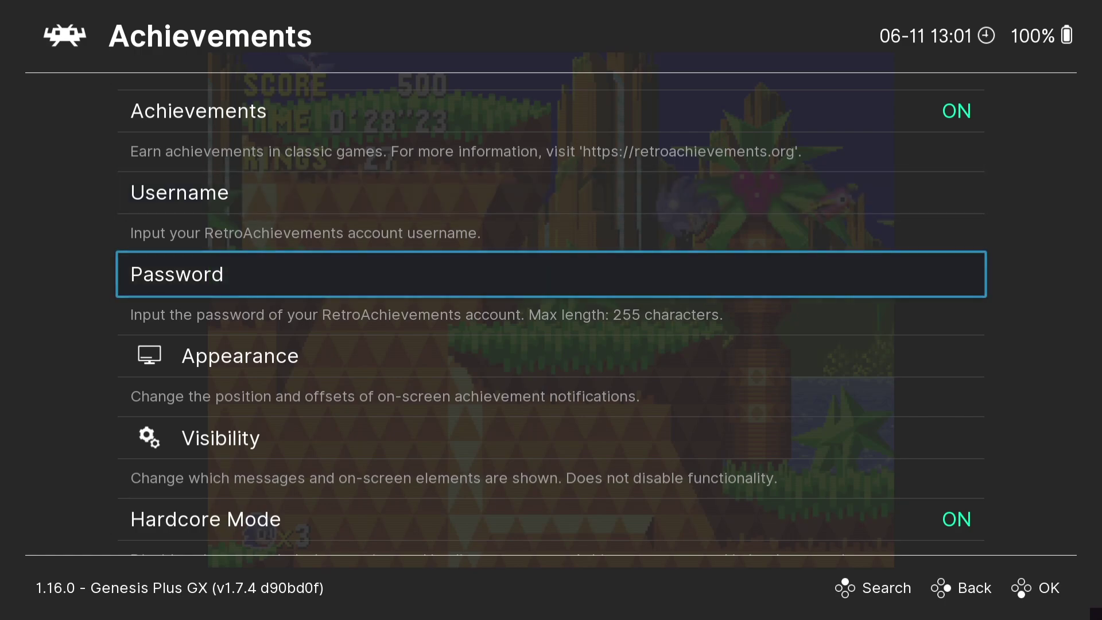
key("Down")
key("Down")
key("Down")
key("Down")
key("Down")
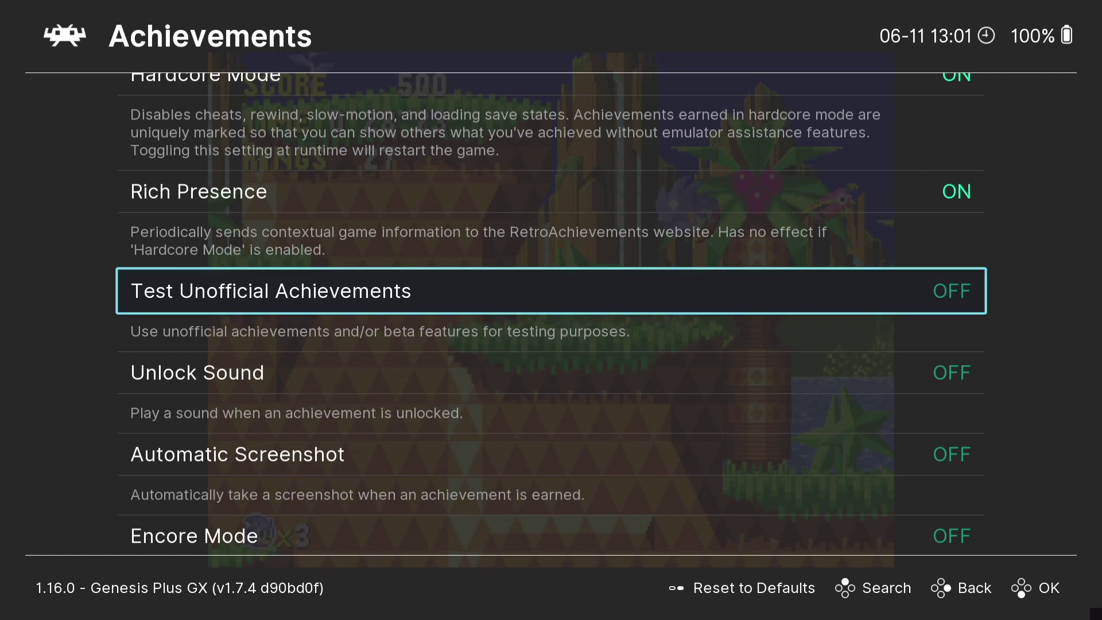
key("Up")
key("Down")
key("Down")
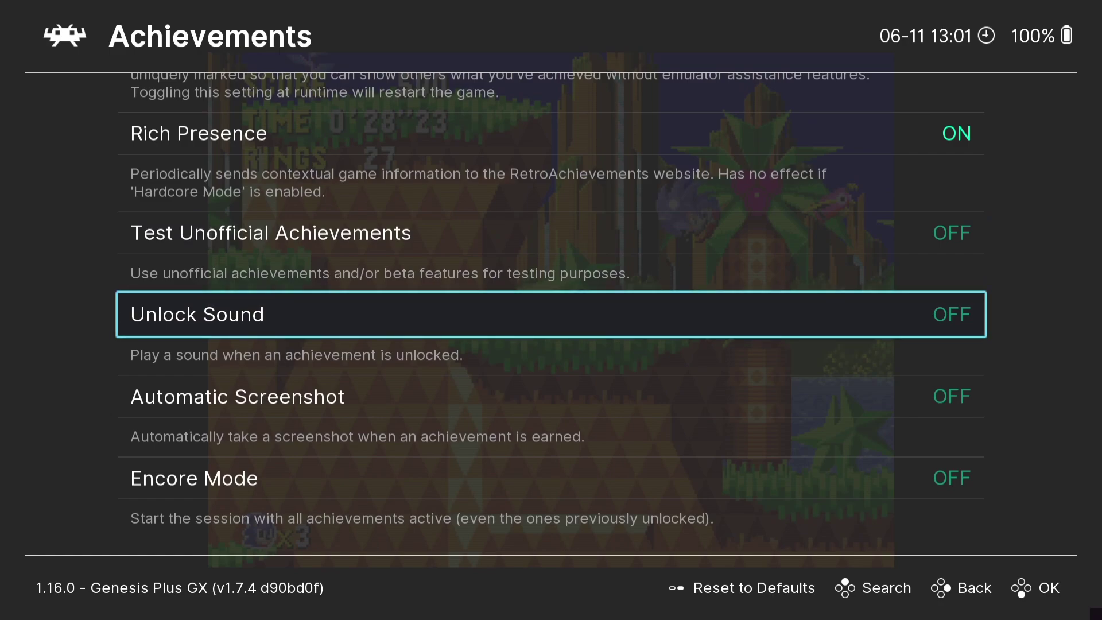
key("Return")
key("Down")
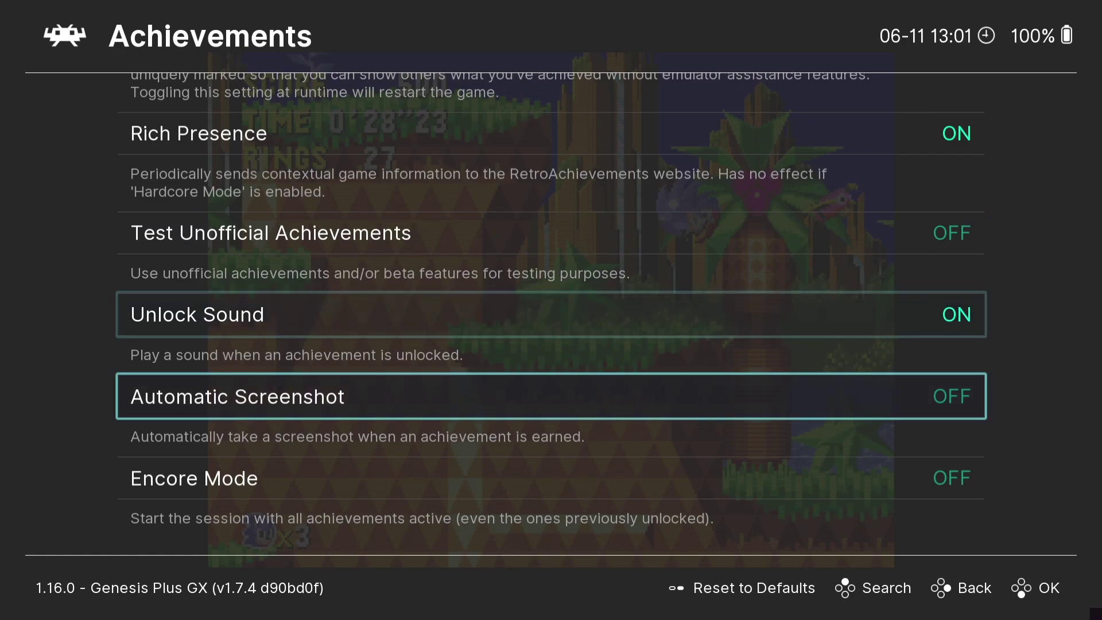
key("BackSpace")
key("BackSpace")
key("Up")
key("Up")
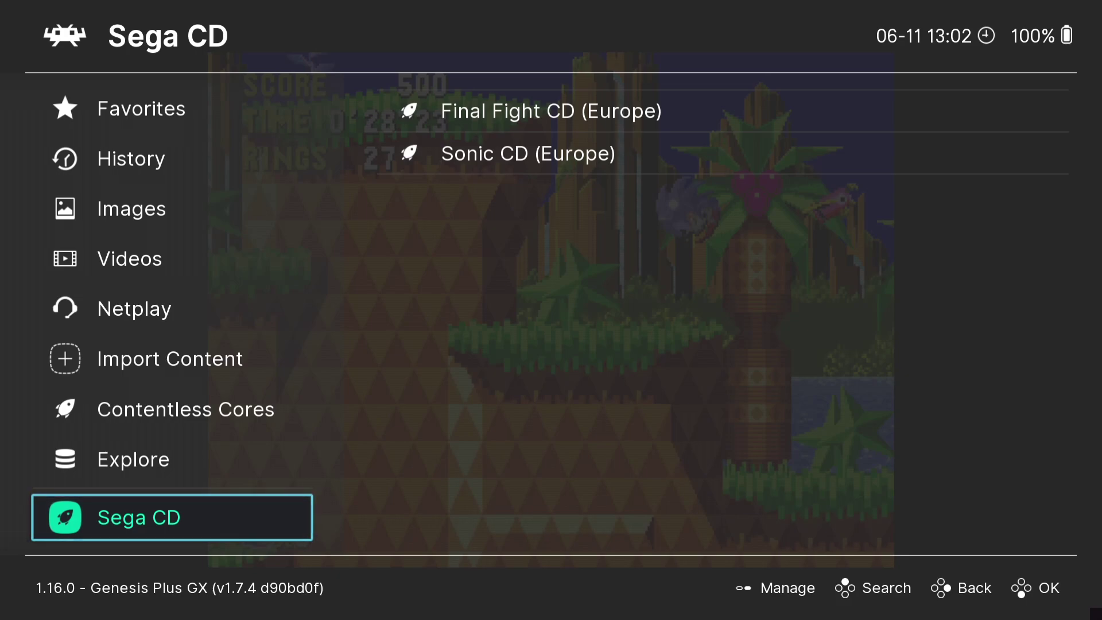
Turn on Display Overlay in Sonic CD (Europe)'s On-Screen Overlay settings.
key("Right")
key("Return")
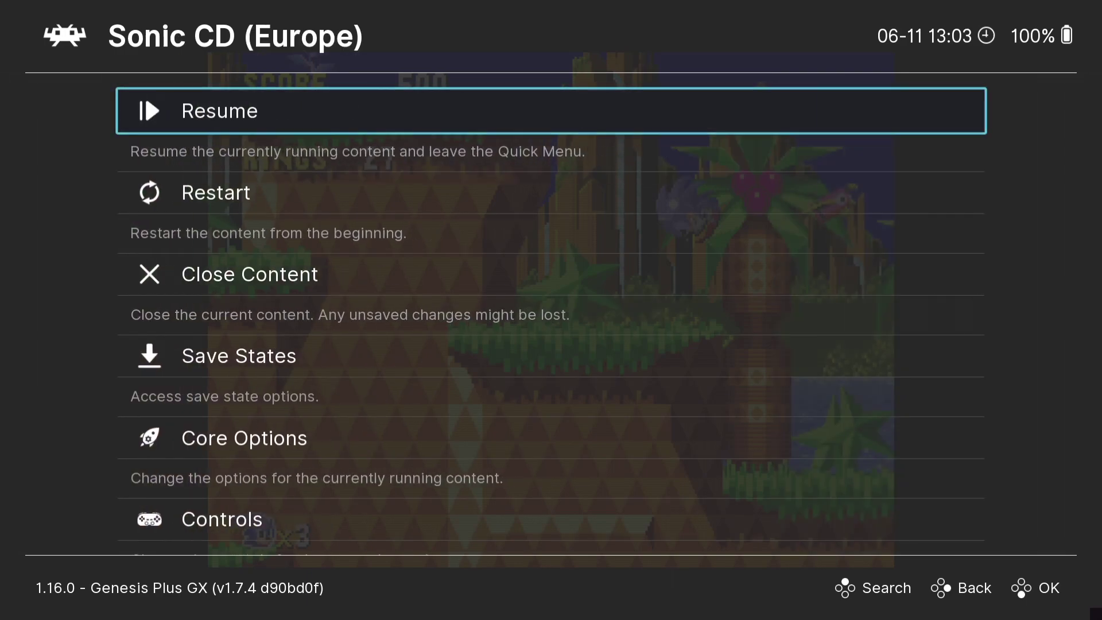
key("Right")
key("Up")
key("Up")
key("Down")
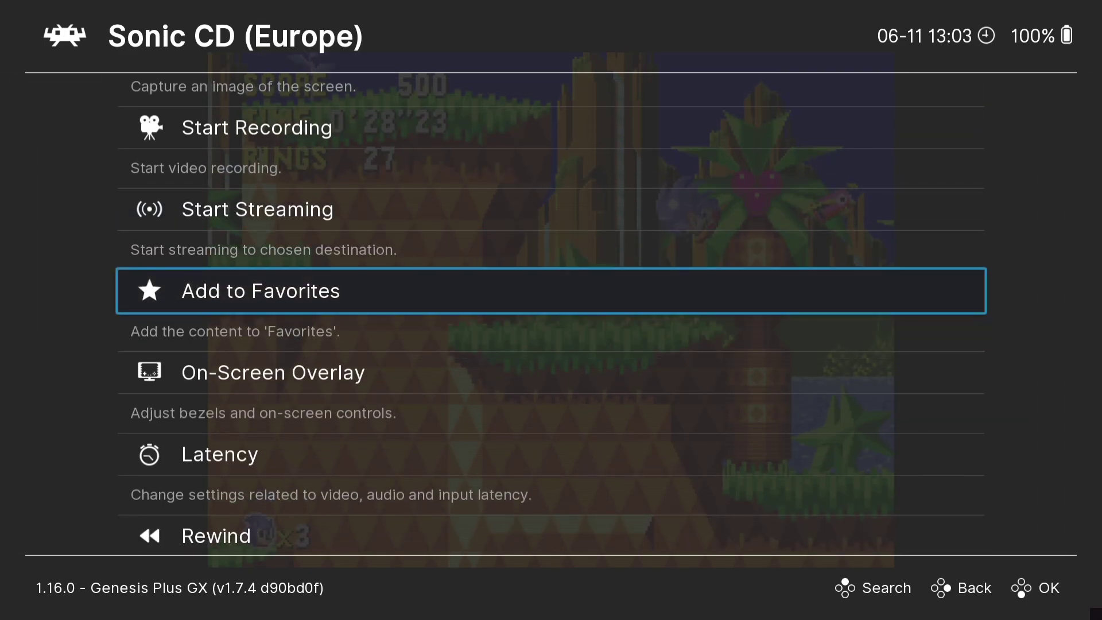
key("Down")
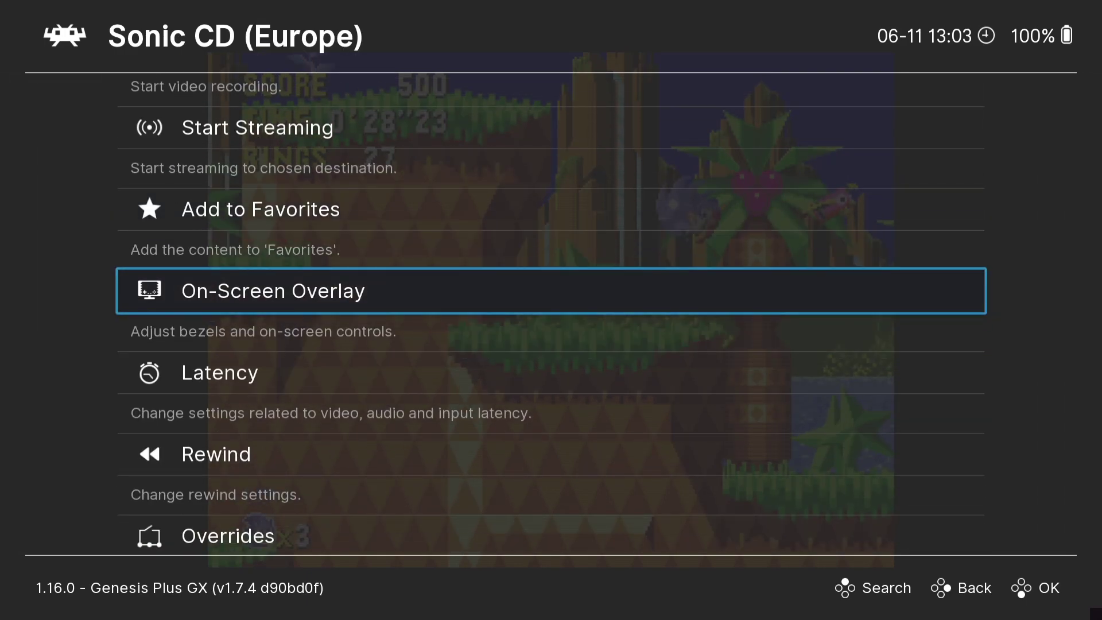
key("Return")
key("Return")
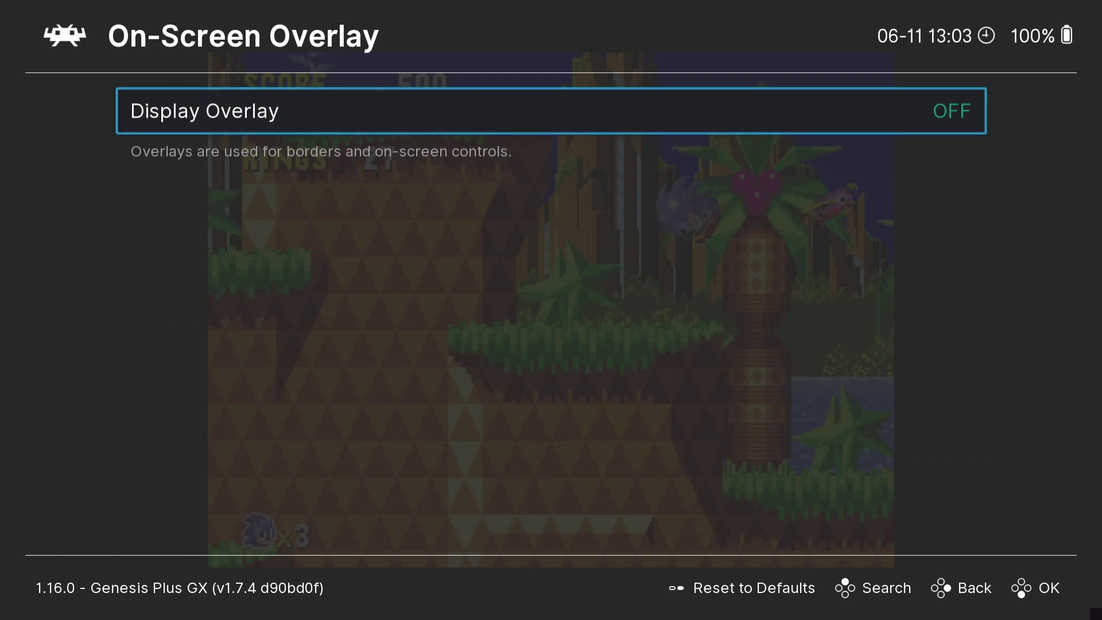
key("Return")
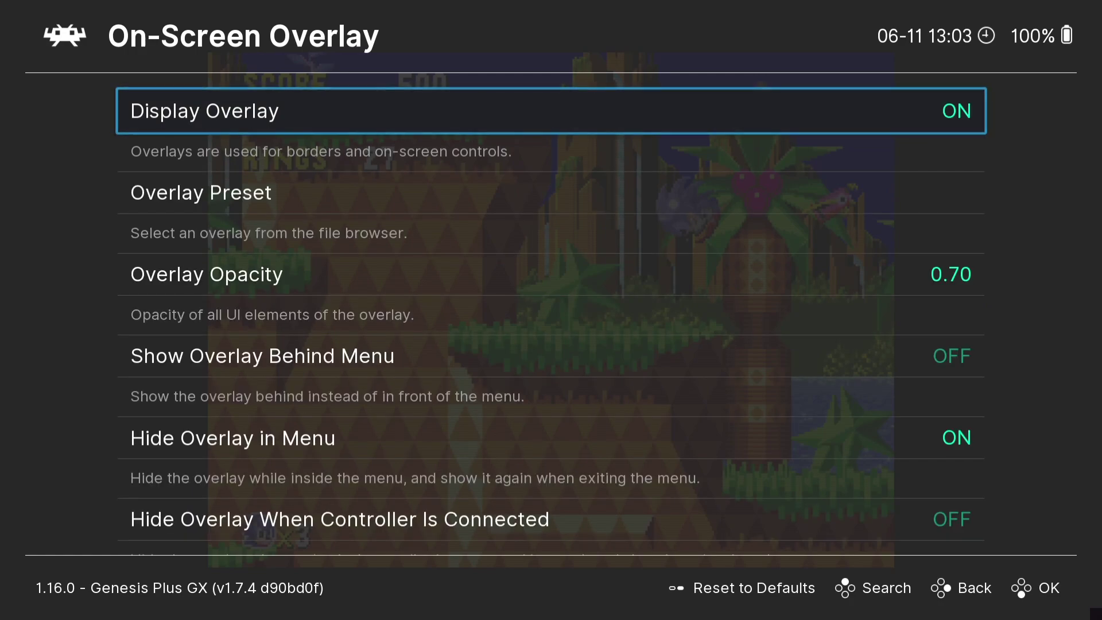
key("Down")
Set the overlay preset to megadrive_animated_border.cfg and return to the Main Menu.
key("Return")
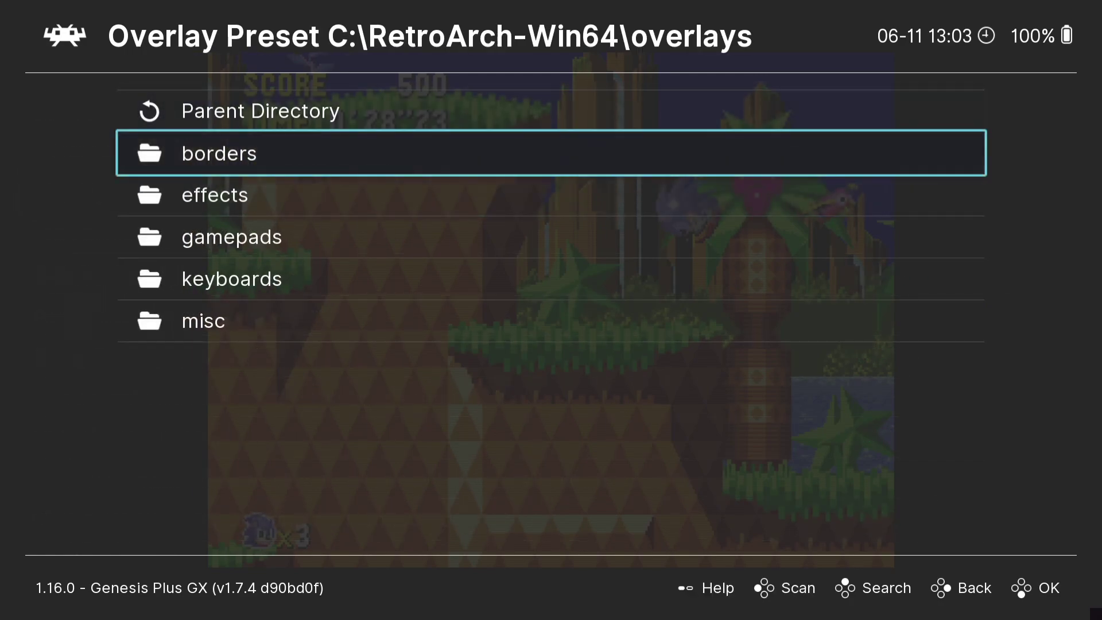
key("Return")
key("Down")
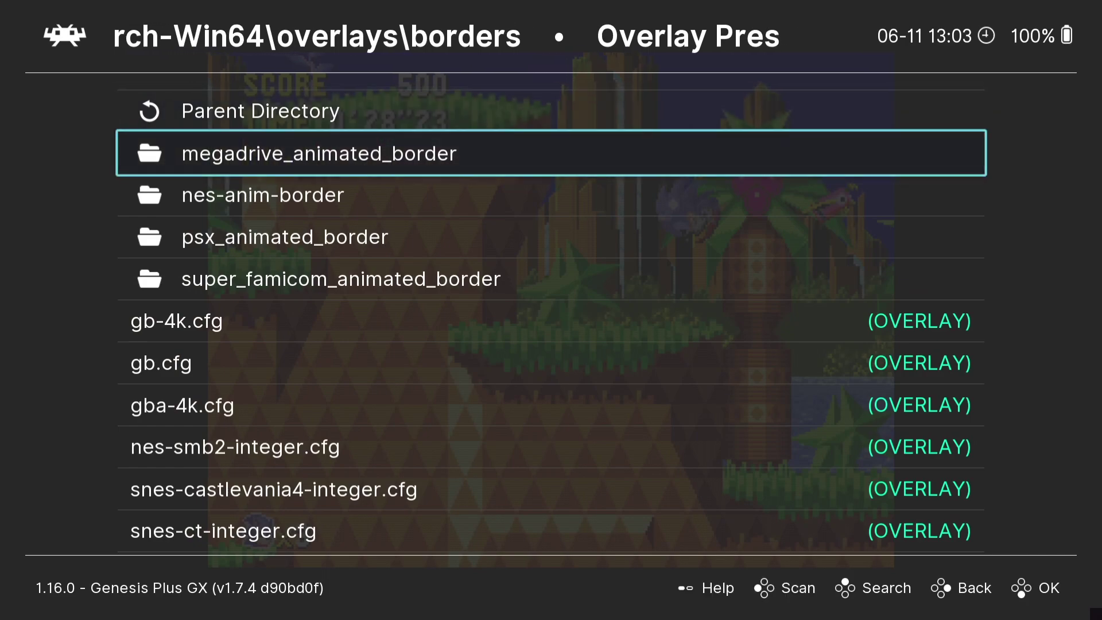
key("Return")
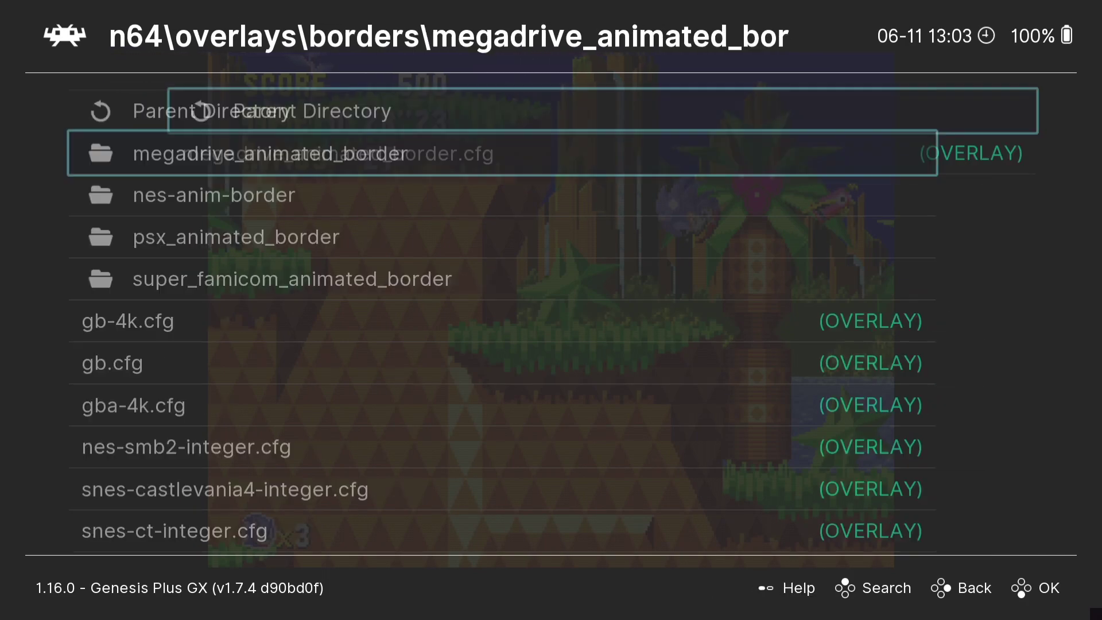
key("Down")
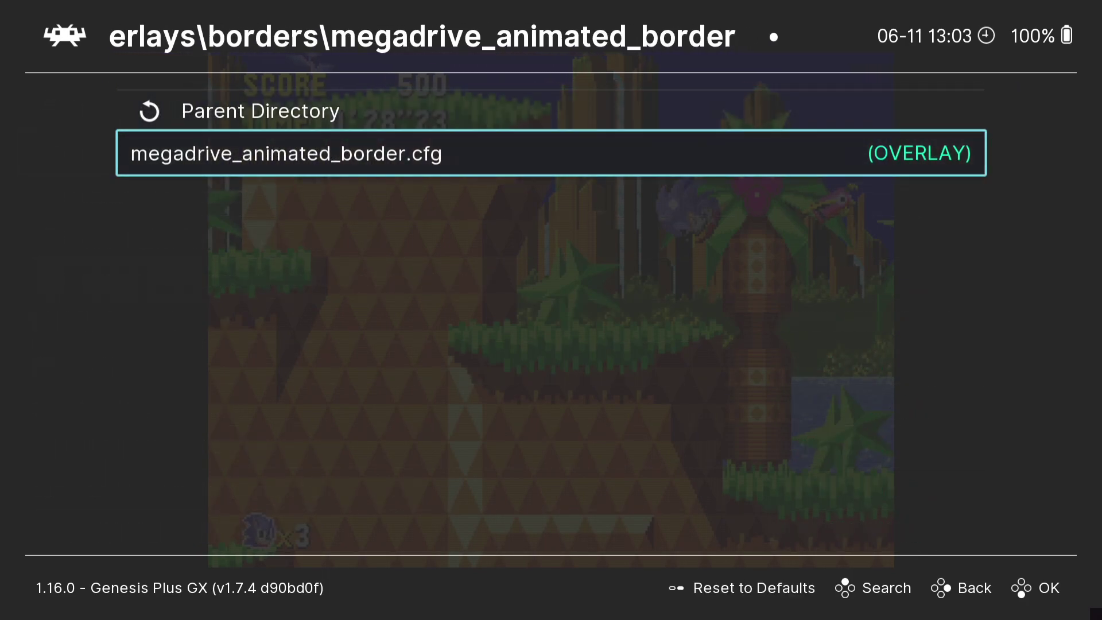
key("Return")
key("BackSpace")
key("BackSpace")
key("Down")
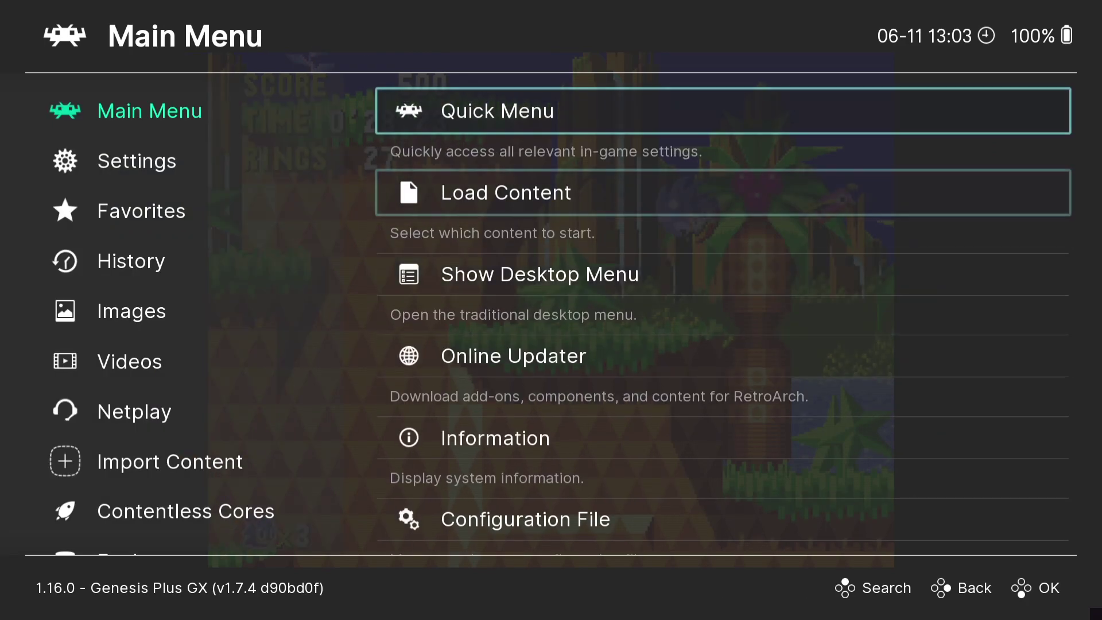
Play Sonic CD in the border to 600 points and 30 rings, then open the Quick Menu.
key("F1")
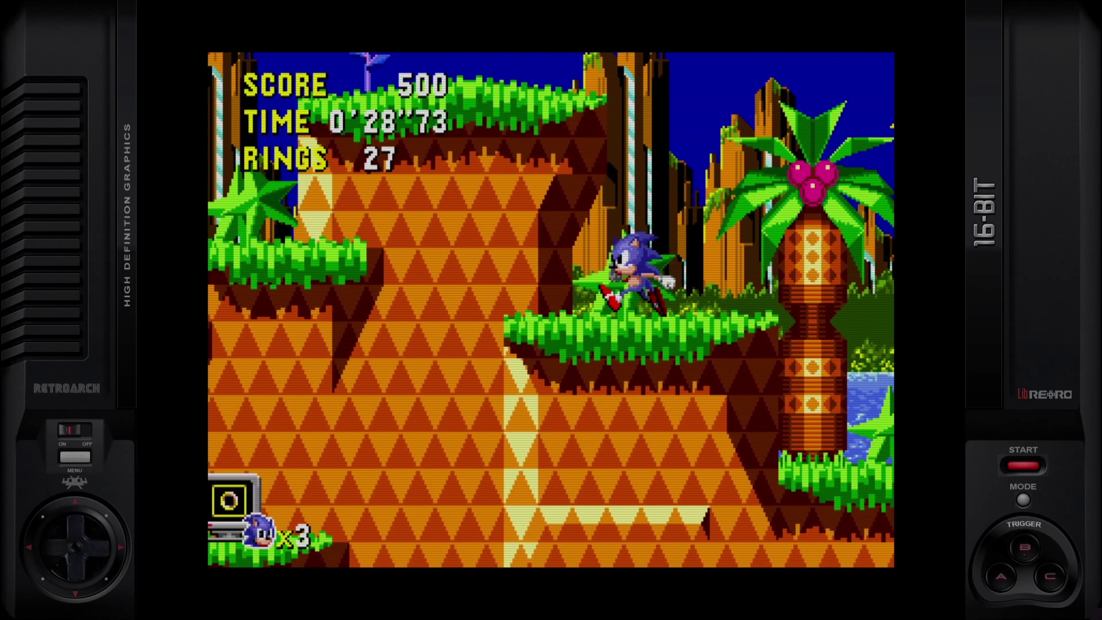
key("Right")
key("z")
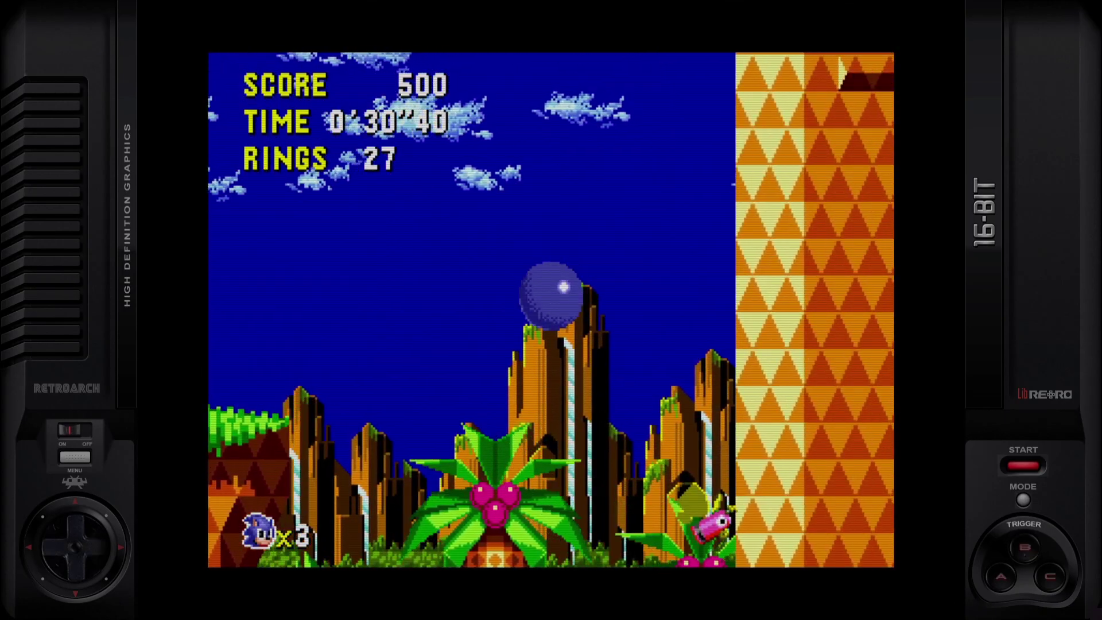
key("z")
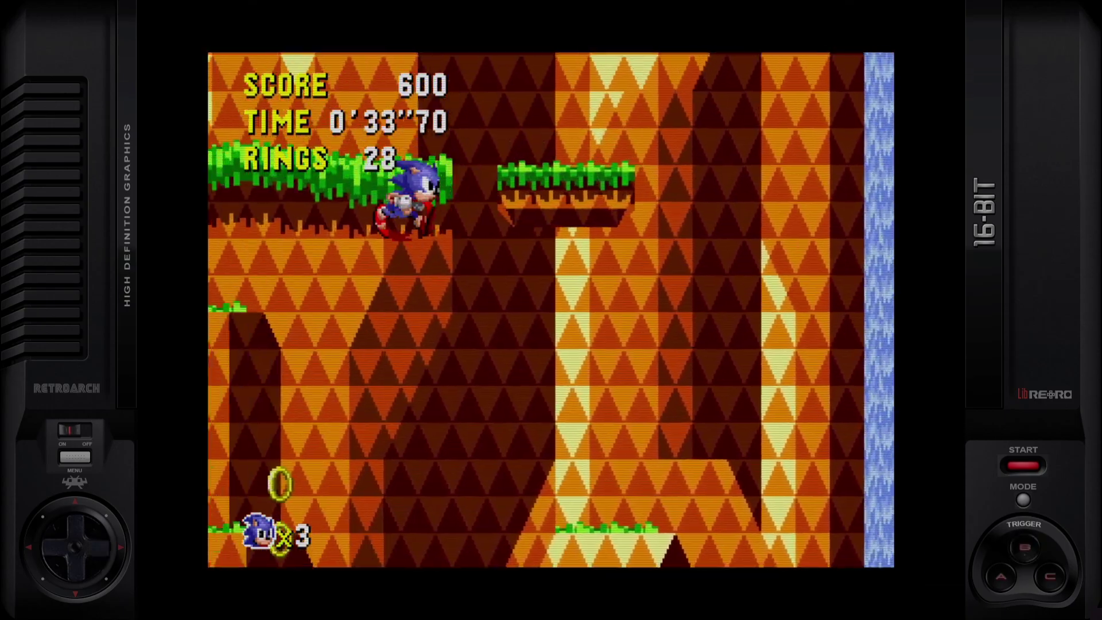
key("z")
key("z")
key("Right")
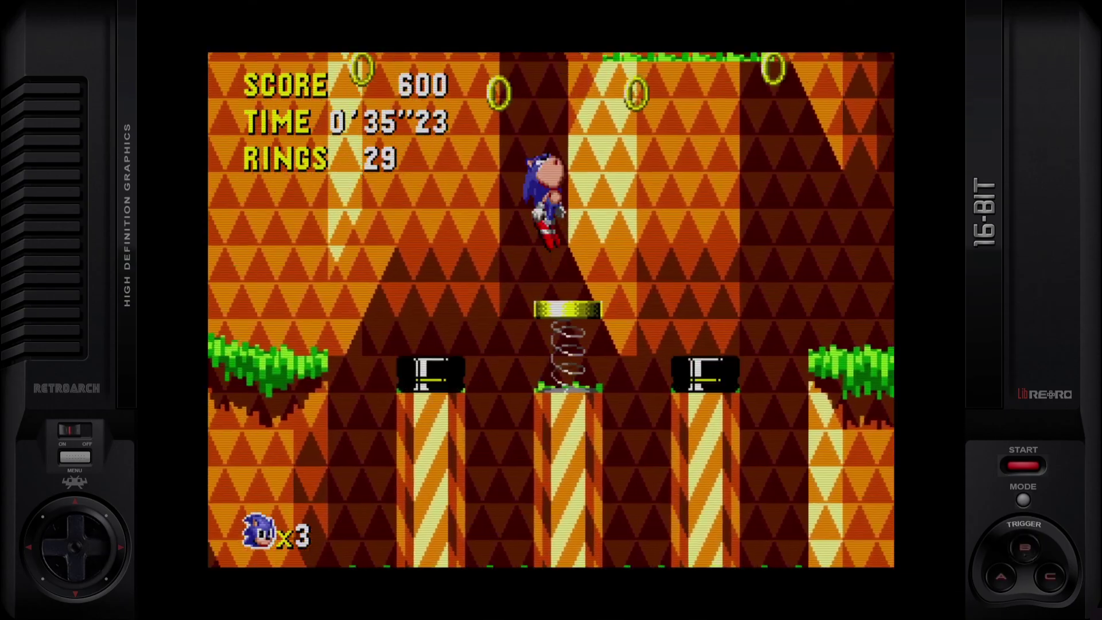
key("Left")
key("Right")
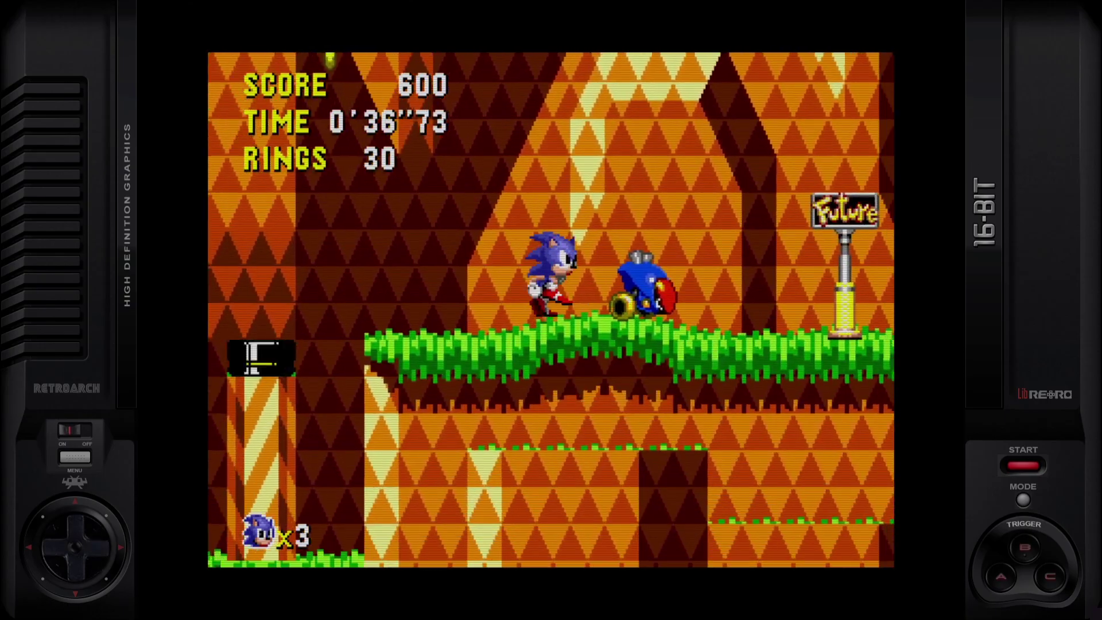
key("F1")
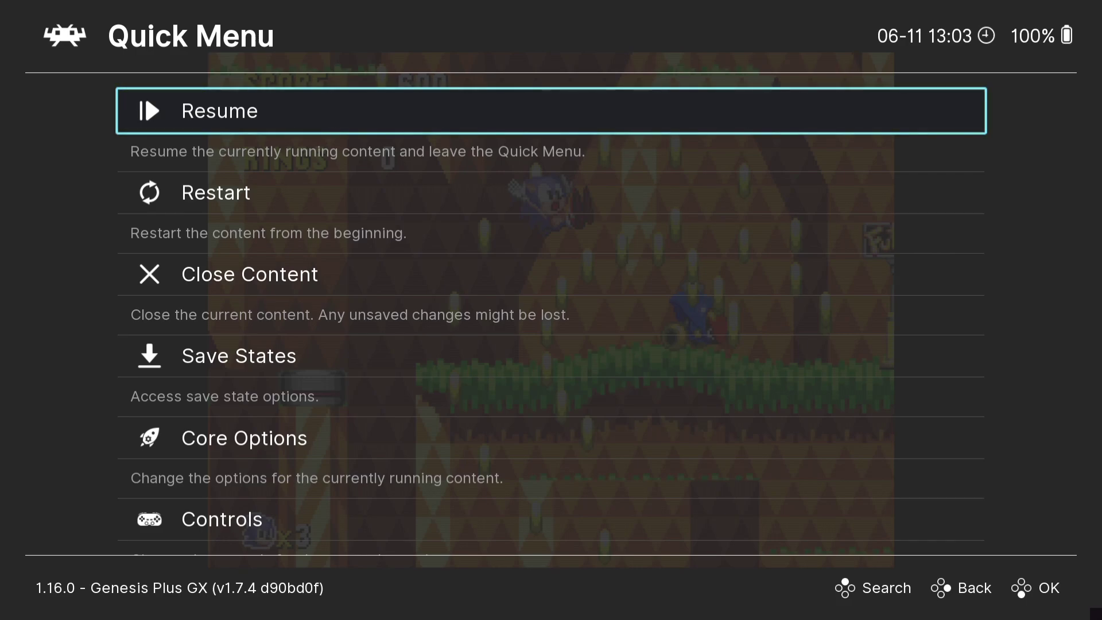
Remove and then re-save the Sega CD.opt content directory core options, returning to the Quick Menu.
key("Down")
key("Down")
key("Down")
key("Down")
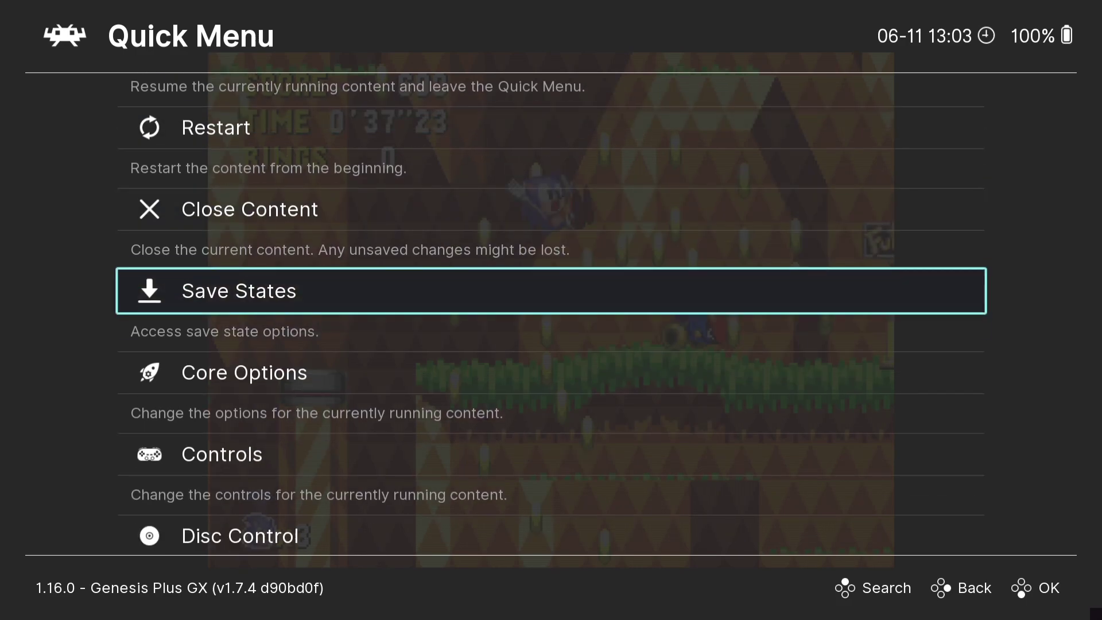
key("Return")
key("Return")
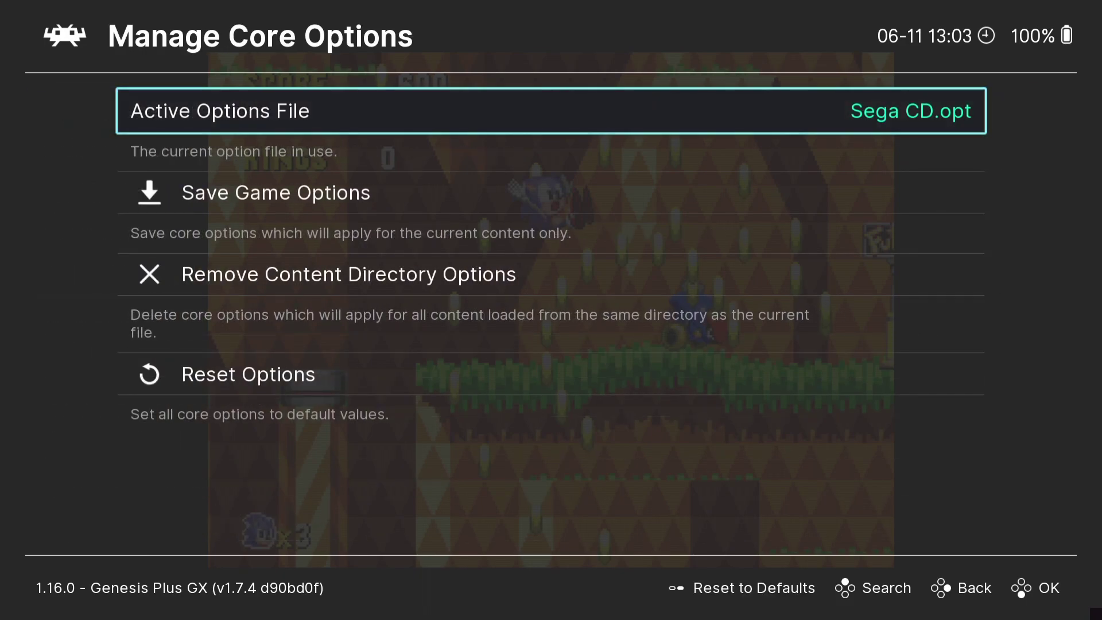
key("Down")
key("Down")
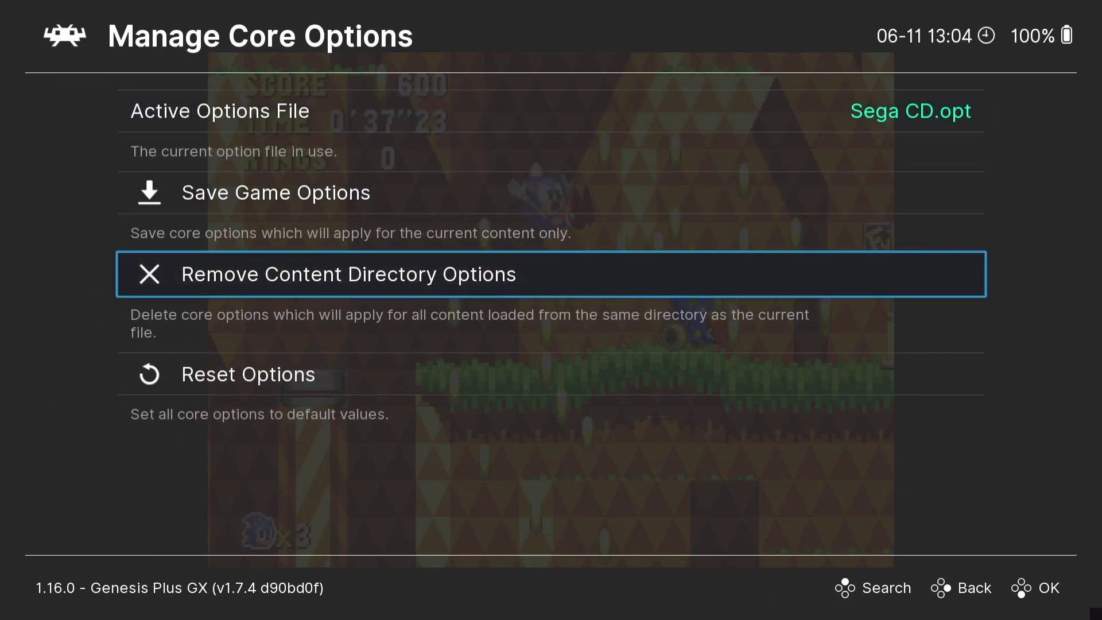
key("Return")
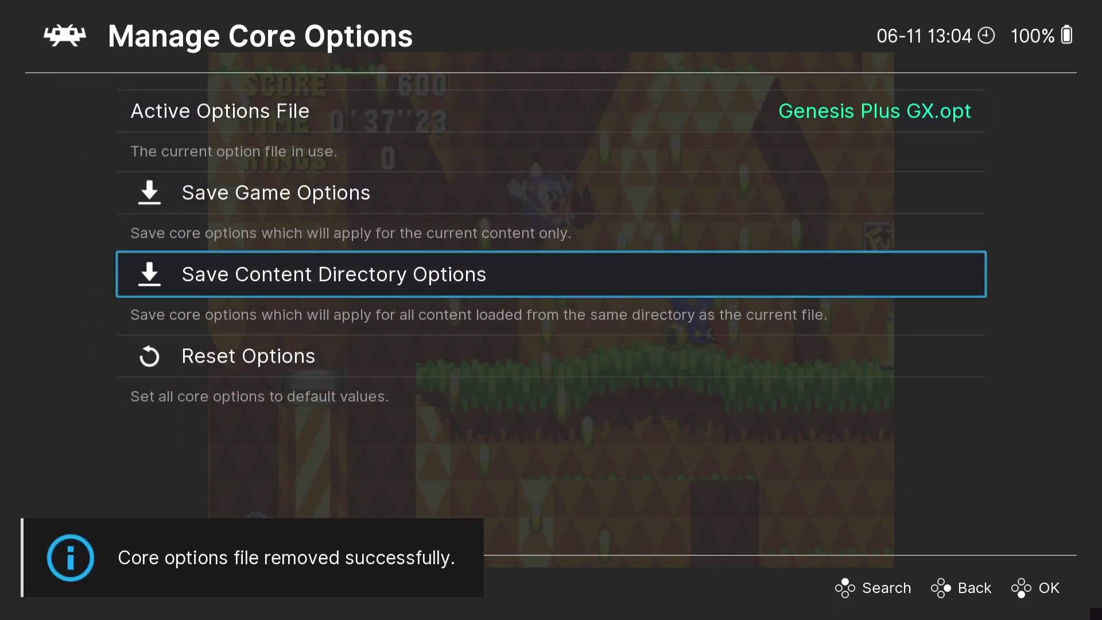
key("Return")
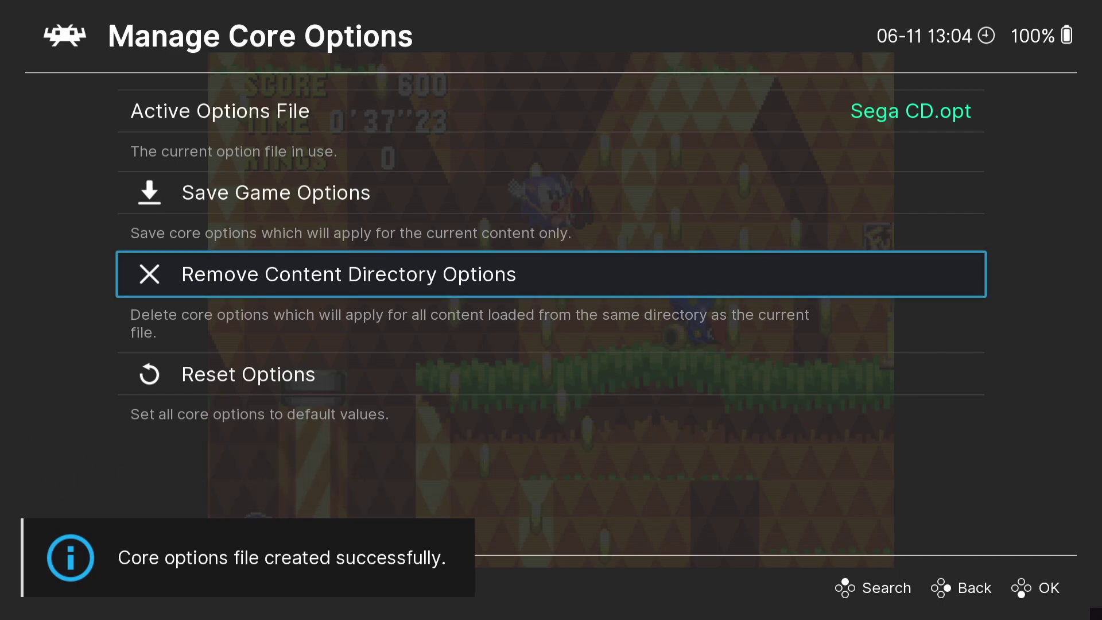
key("BackSpace")
Open the Overlay Preset browser and go up to the borders folder.
key("Down")
key("Down")
key("Down")
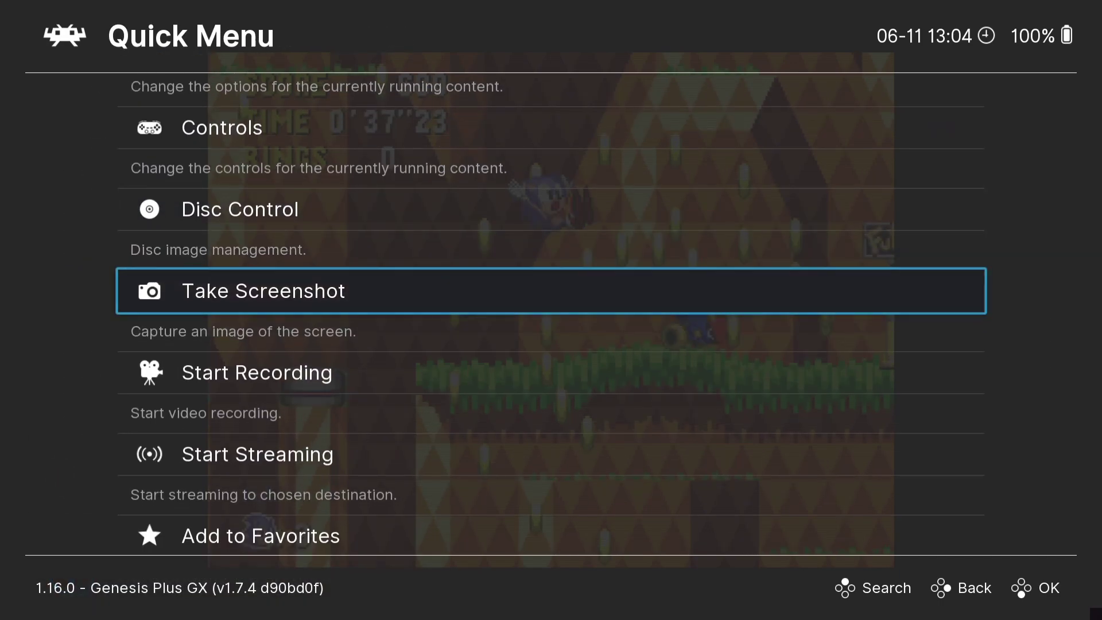
key("Down")
key("Down")
key("Down")
key("Down")
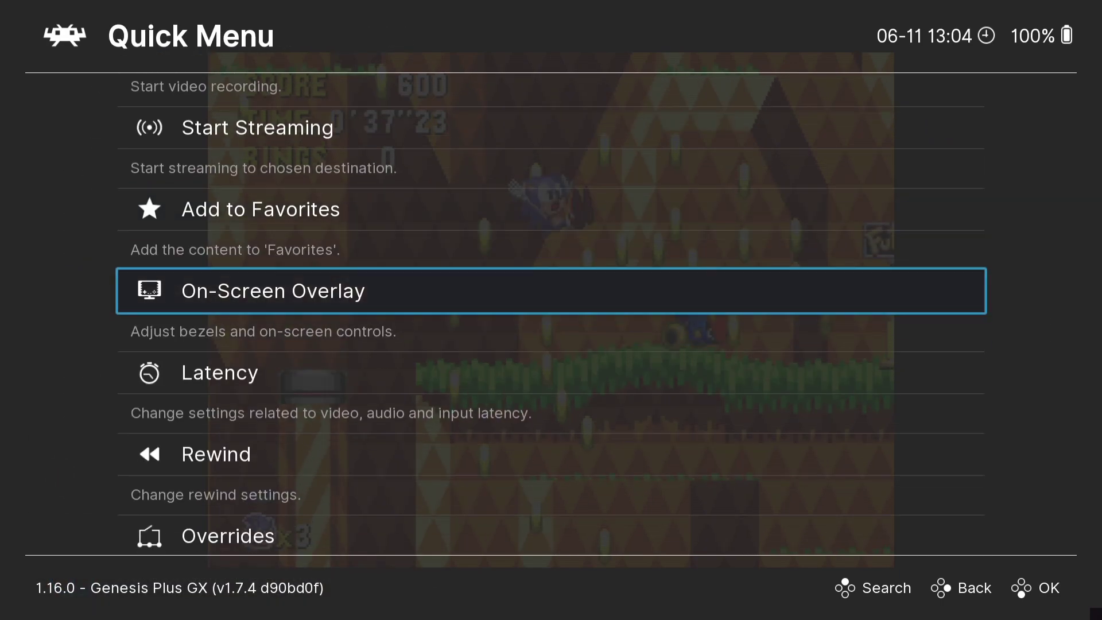
key("Return")
key("Down")
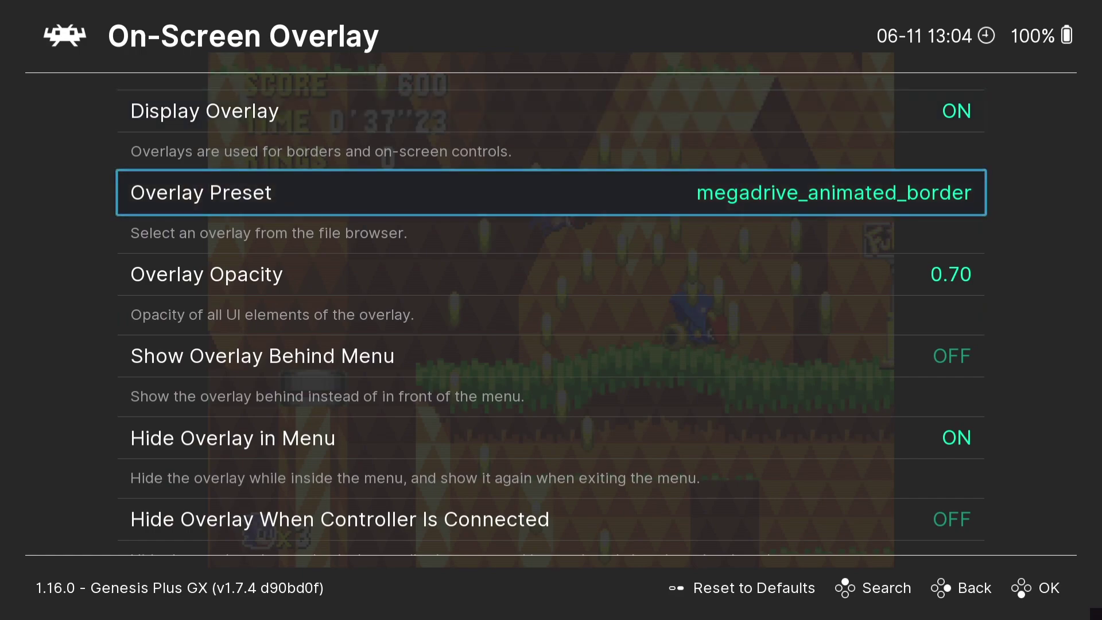
key("Return")
key("Up")
key("Return")
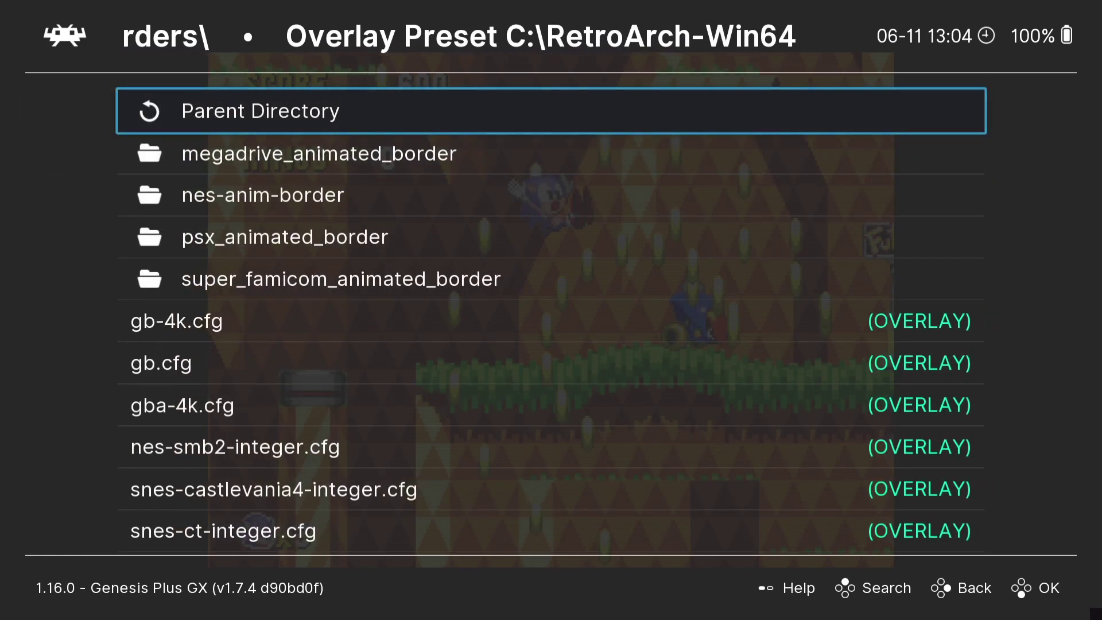
Choose tv-integer.cfg as the overlay preset.
key("Down")
key("Down")
key("Down")
key("Down")
key("Down")
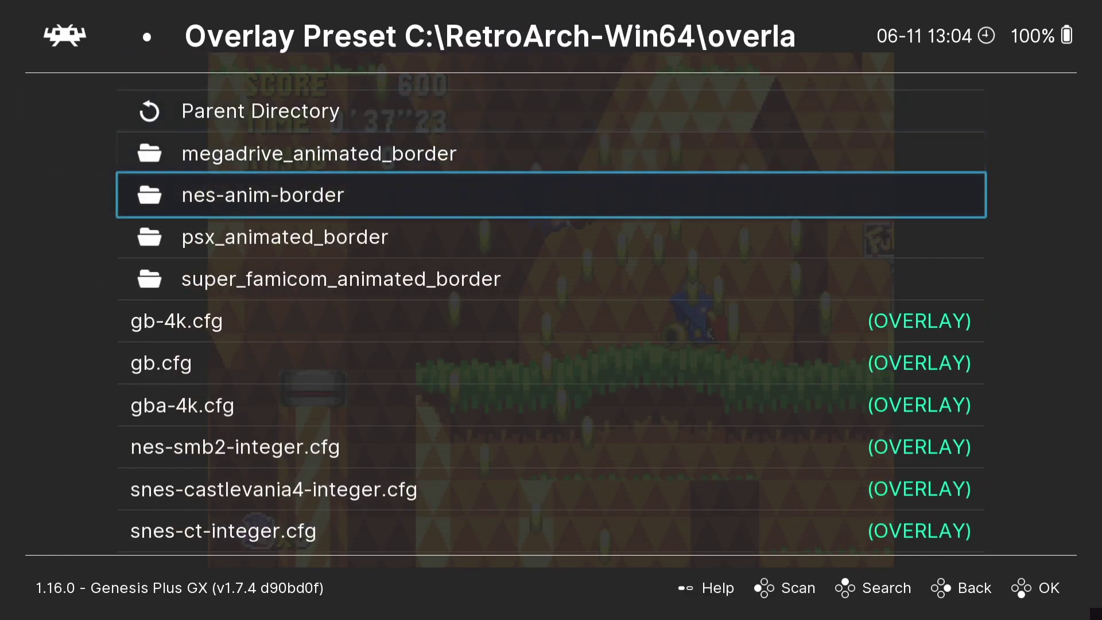
key("Down")
key("Down")
key("Down")
key("Down")
key("Down")
key("Down")
key("Down")
key("Down")
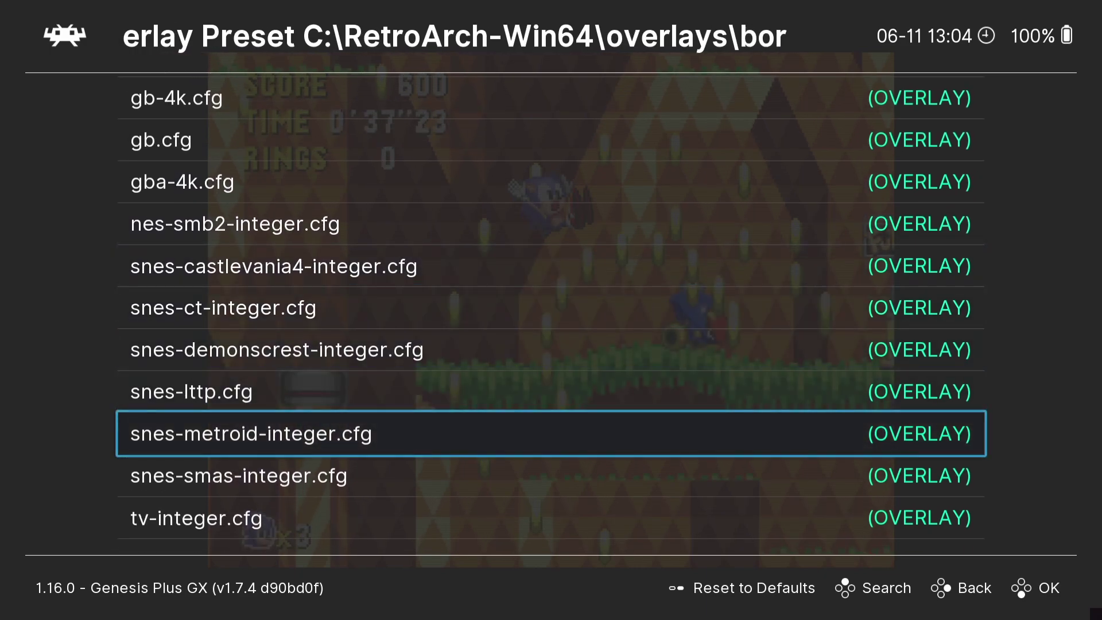
key("Up")
key("Down")
key("Up")
key("Up")
key("Down")
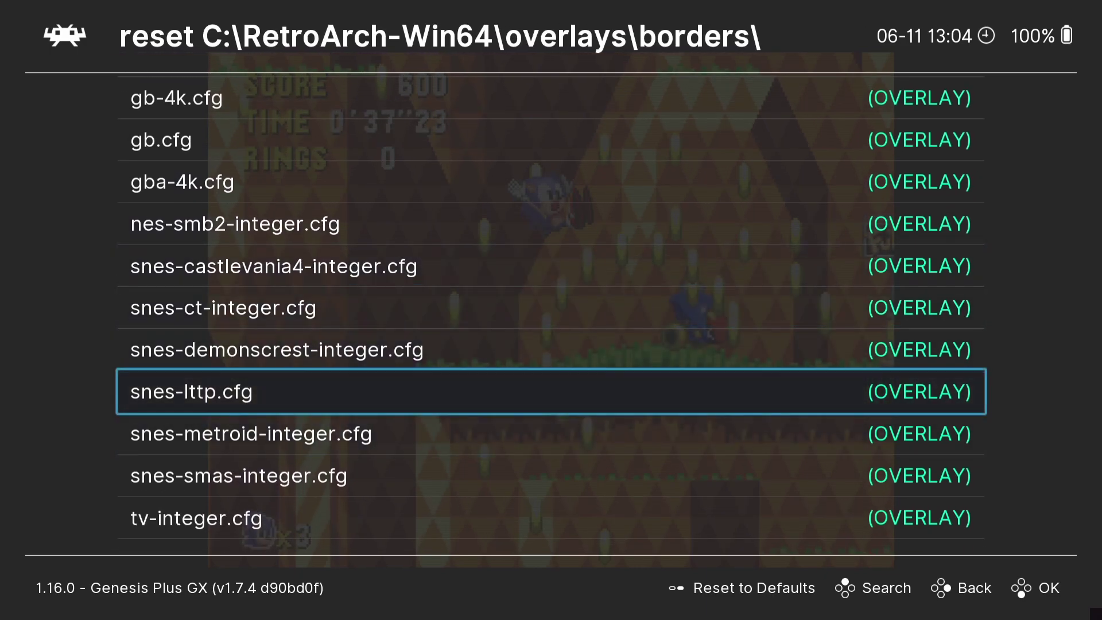
key("Down")
key("Down")
key("Down")
key("Up")
key("Up")
key("Up")
key("Up")
key("Up")
key("Up")
key("Up")
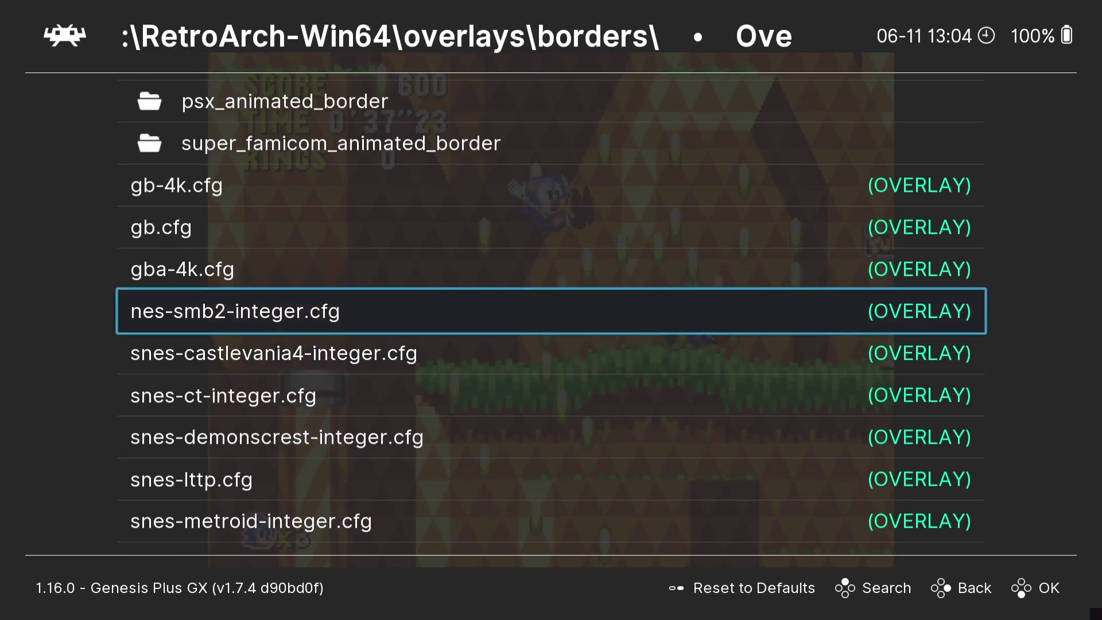
key("Down")
key("Down")
key("Down")
key("Down")
key("Down")
key("Down")
key("Down")
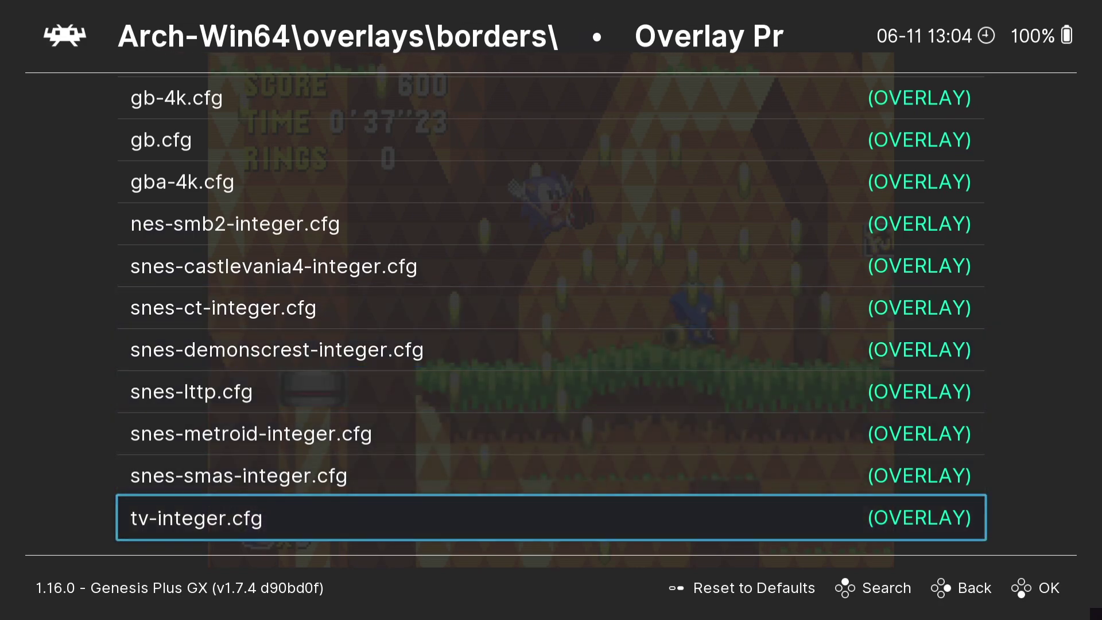
key("Return")
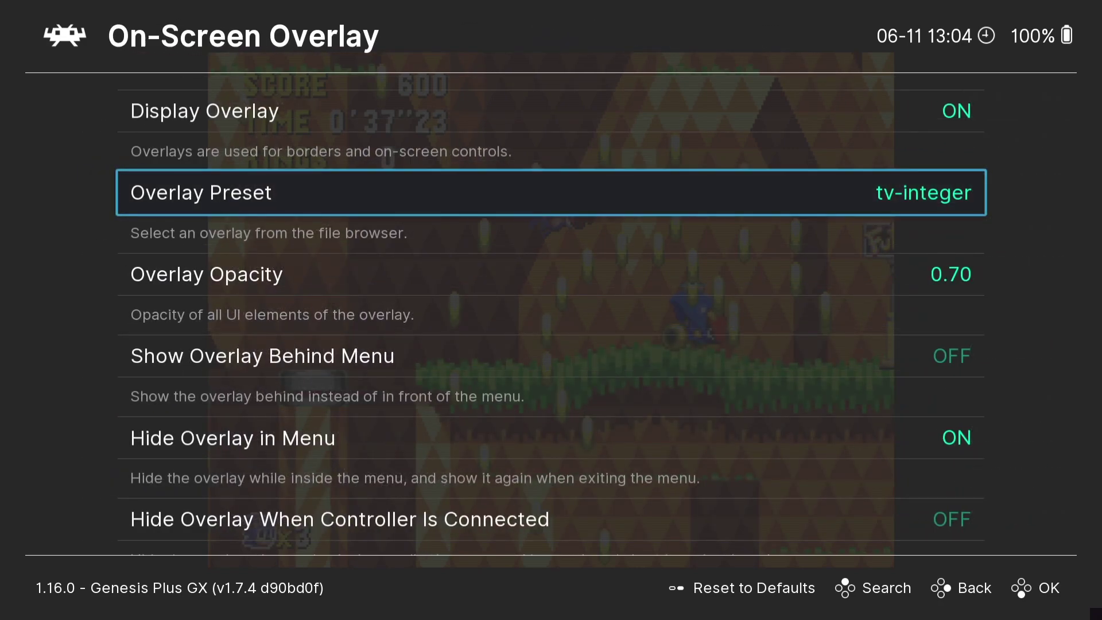
Resume Sonic CD inside the TV-style frame.
key("BackSpace")
key("BackSpace")
key("BackSpace")
key("Right")
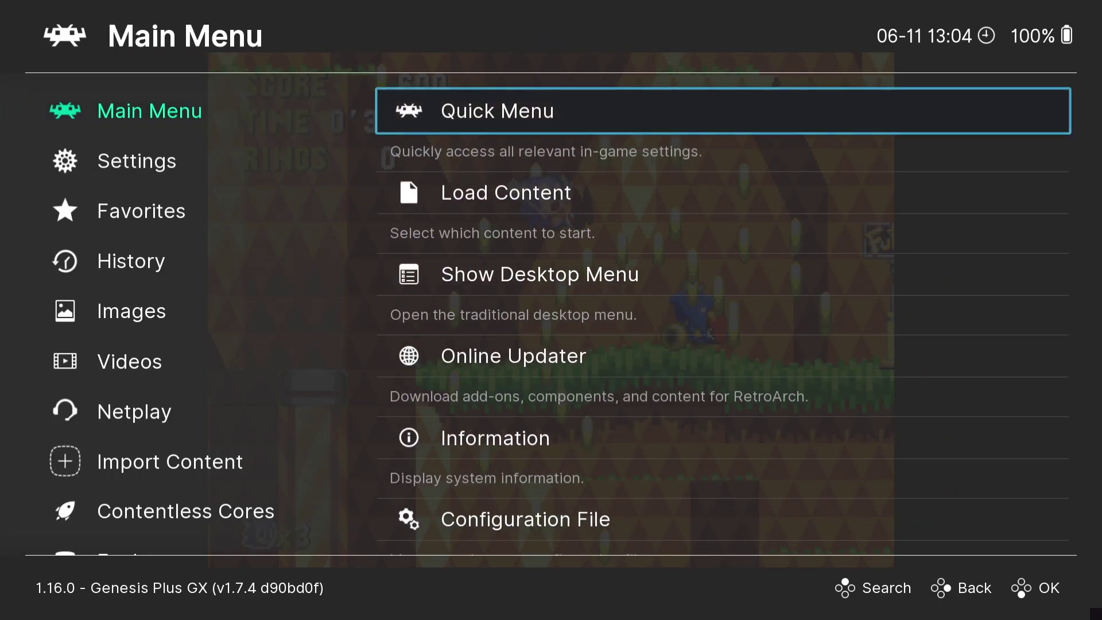
key("Return")
key("Return")
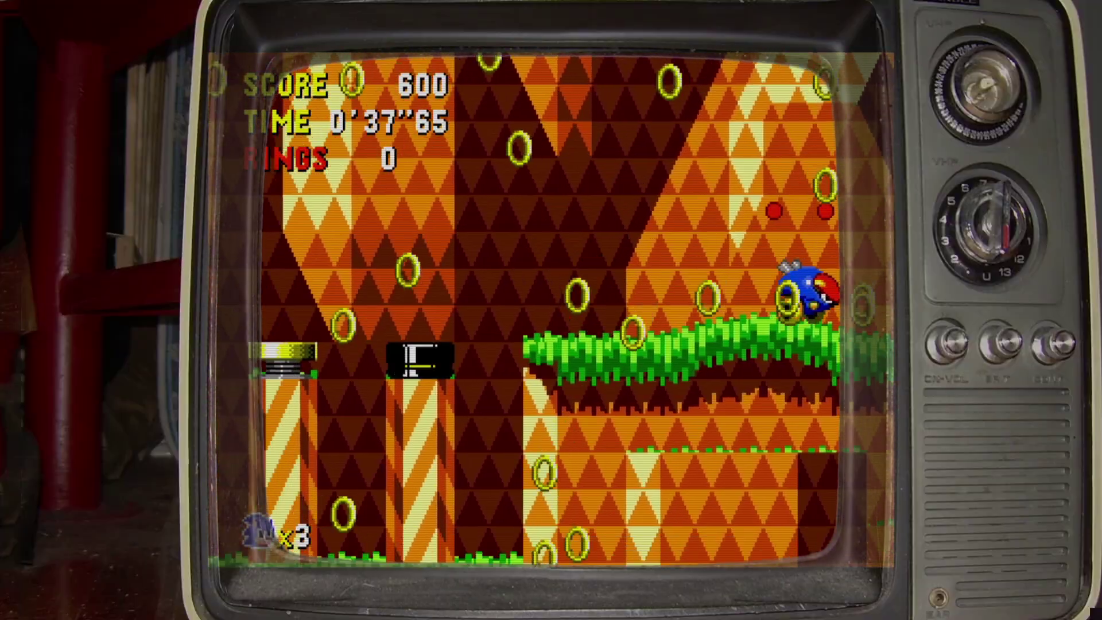
Play Sonic CD inside the TV border, moving Sonic across the pillars.
key("Left")
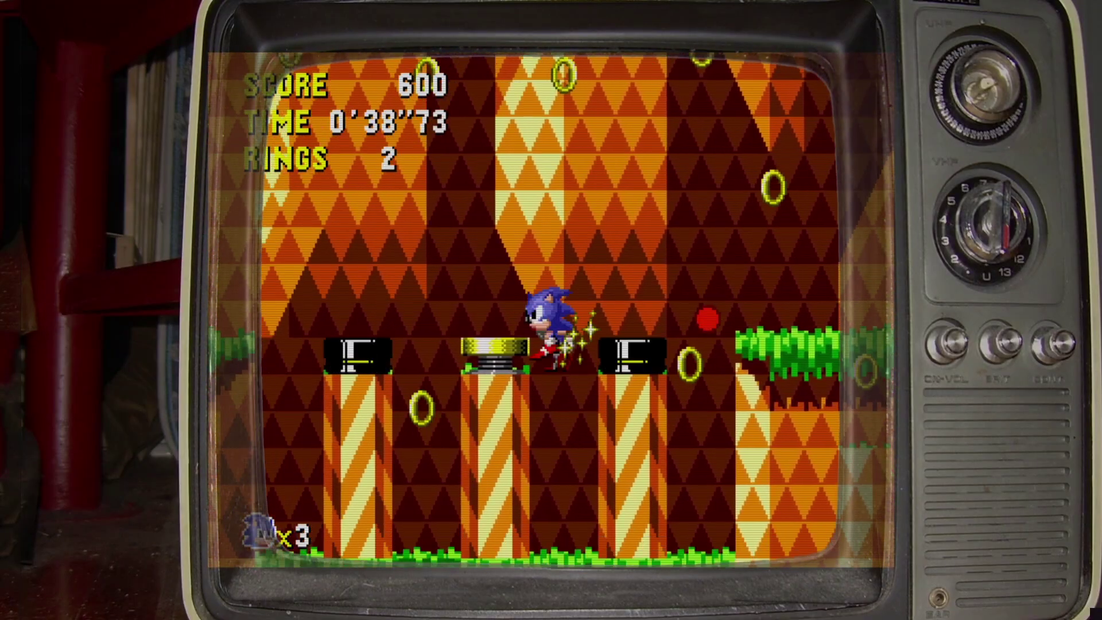
key("Right")
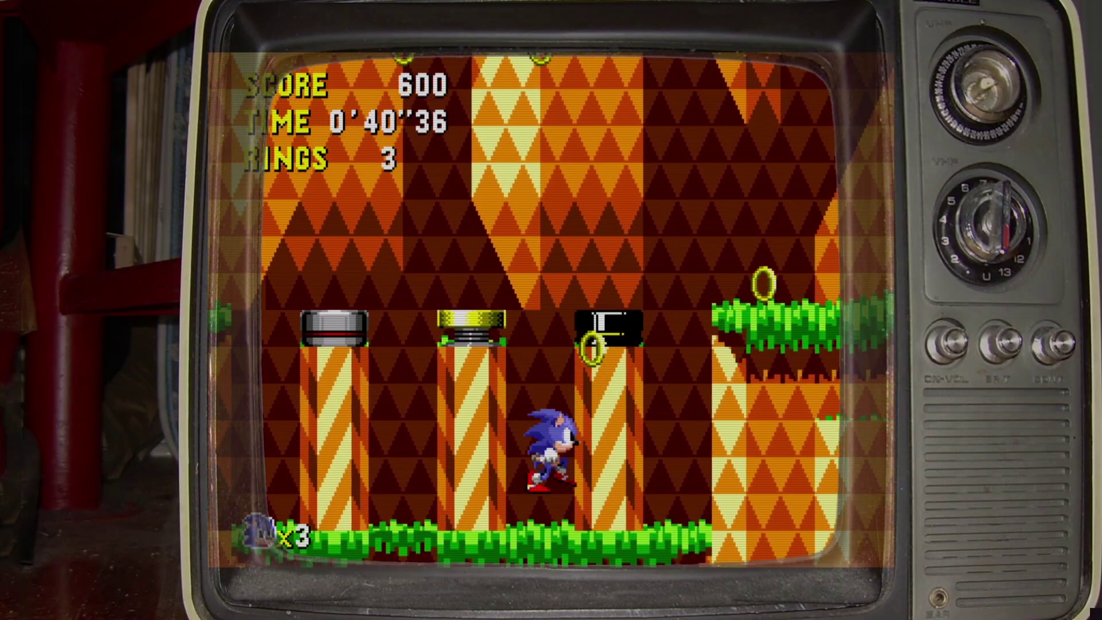